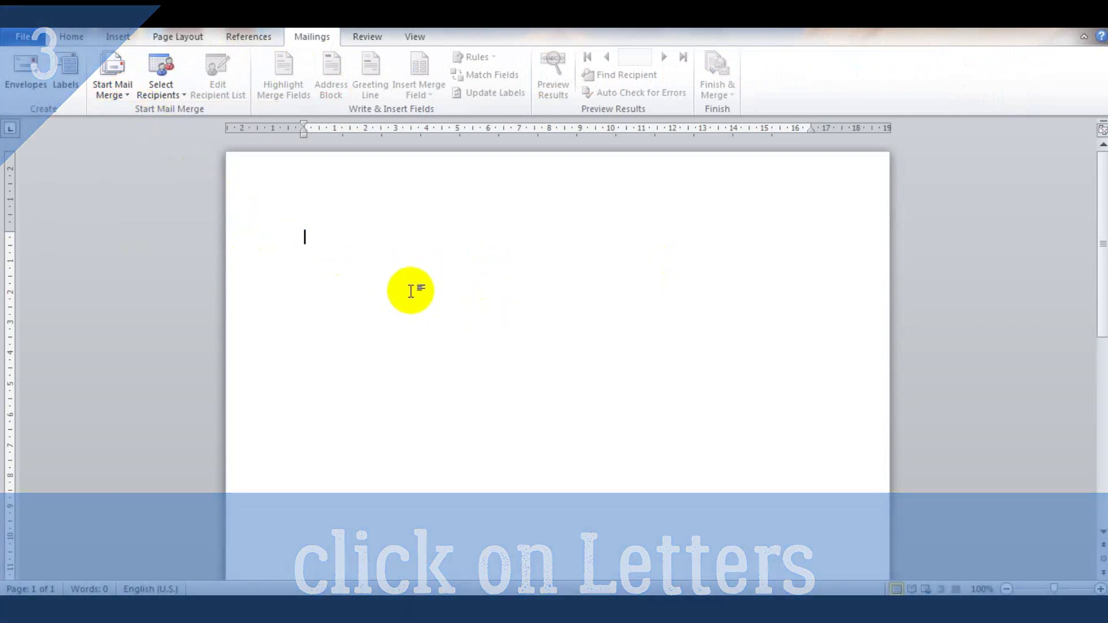
Begin the letter with the salutation "Dear" on the first line of the blank document.
type("fA")
key("BackSpace")
key("BackSpace")
key("BackSpace")
type("De")
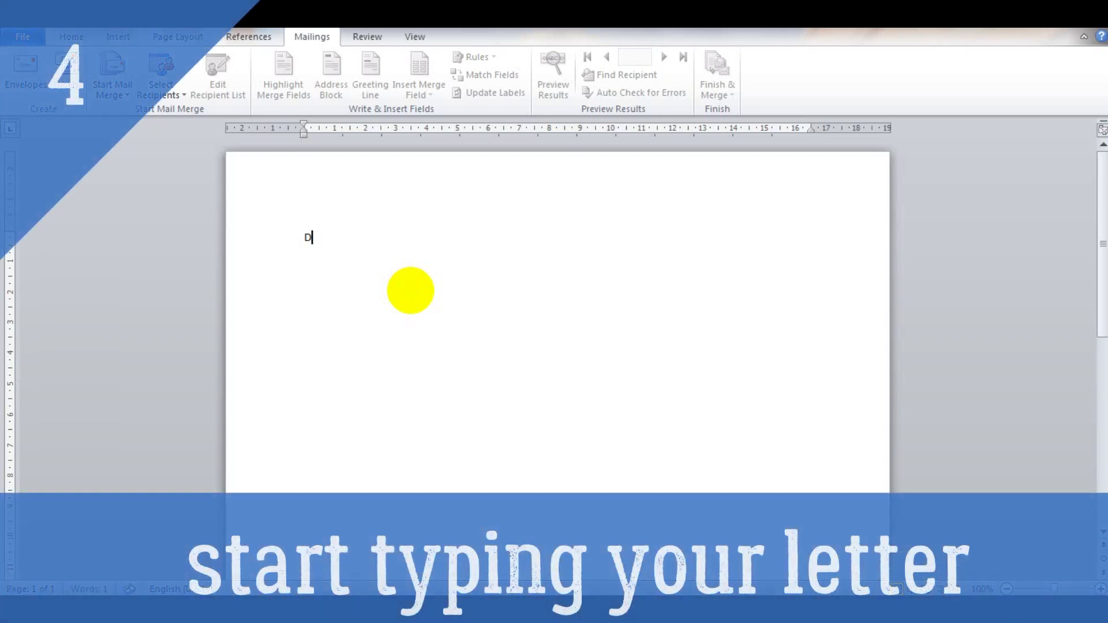
type("ar")
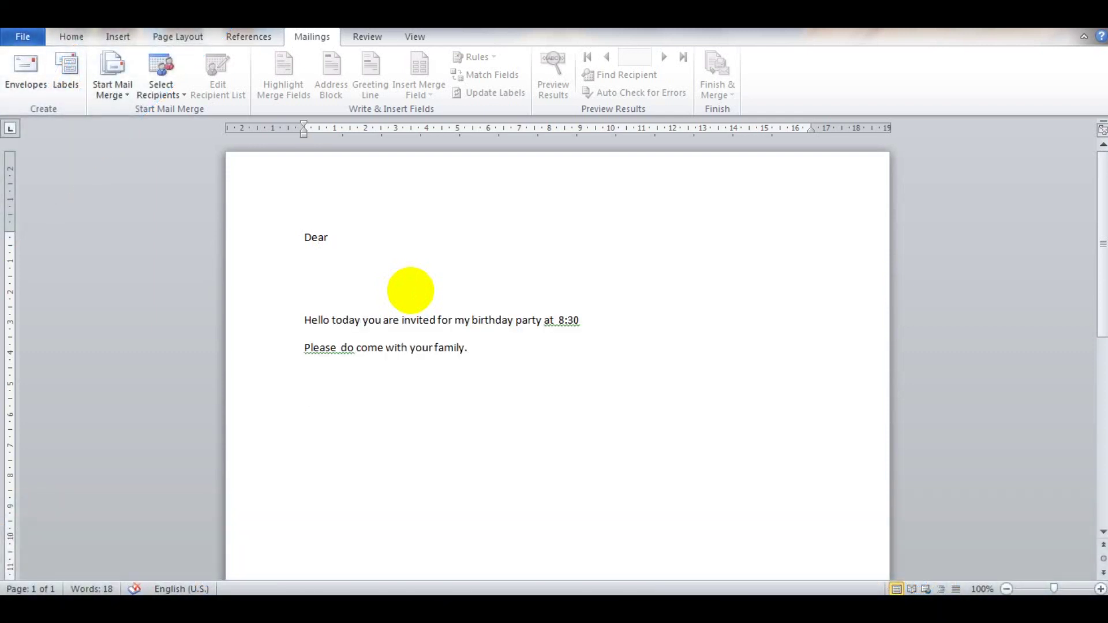
Add the closing "Yours loving," below the letter body, with the sender's first name on the following line.
type("YOu")
type("ours")
type(" lovint")
key("BackSpace")
type("g")
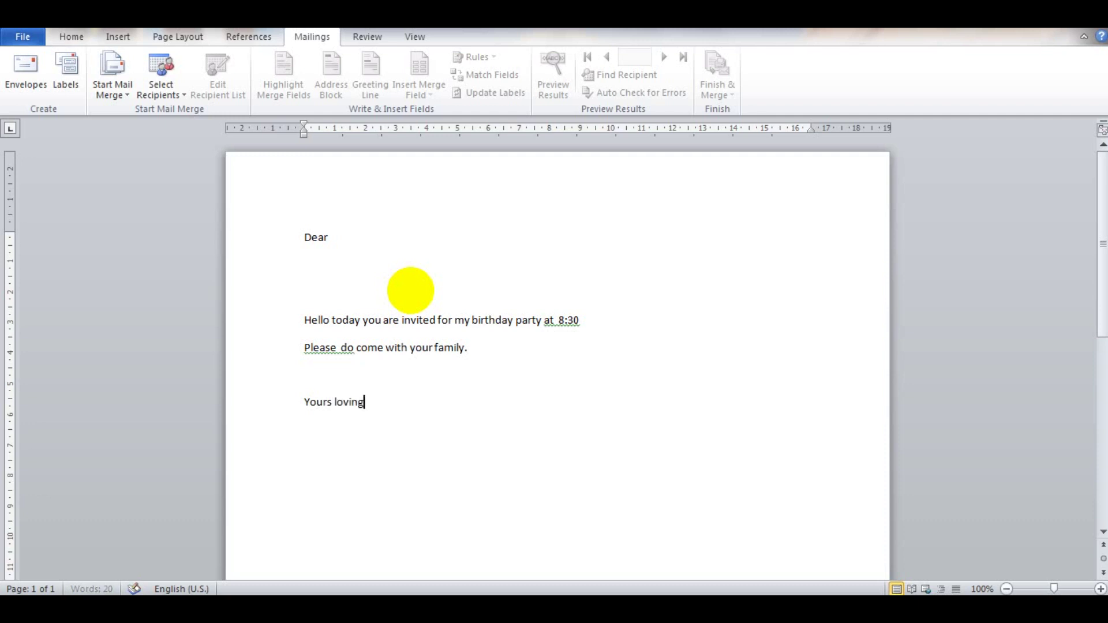
type(",")
key("Return")
type("Devang")
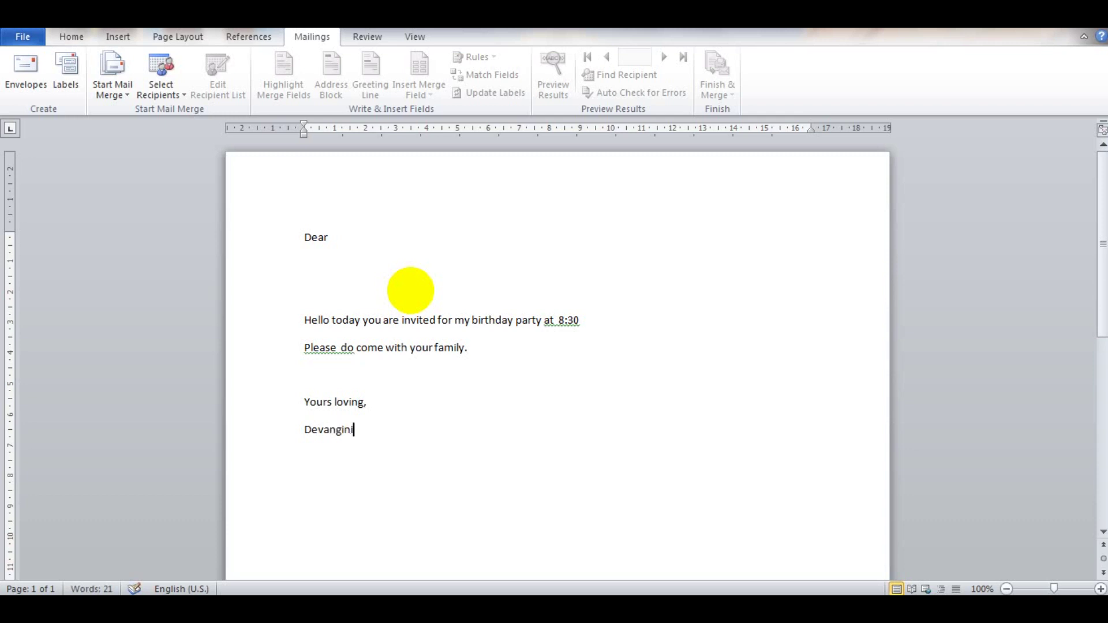
Remove the extra spaces before "do" and "8:30" in the letter body, and end the first sentence with "evening.".
left_click(341, 348)
key("BackSpace")
left_click(558, 321)
key("BackSpace")
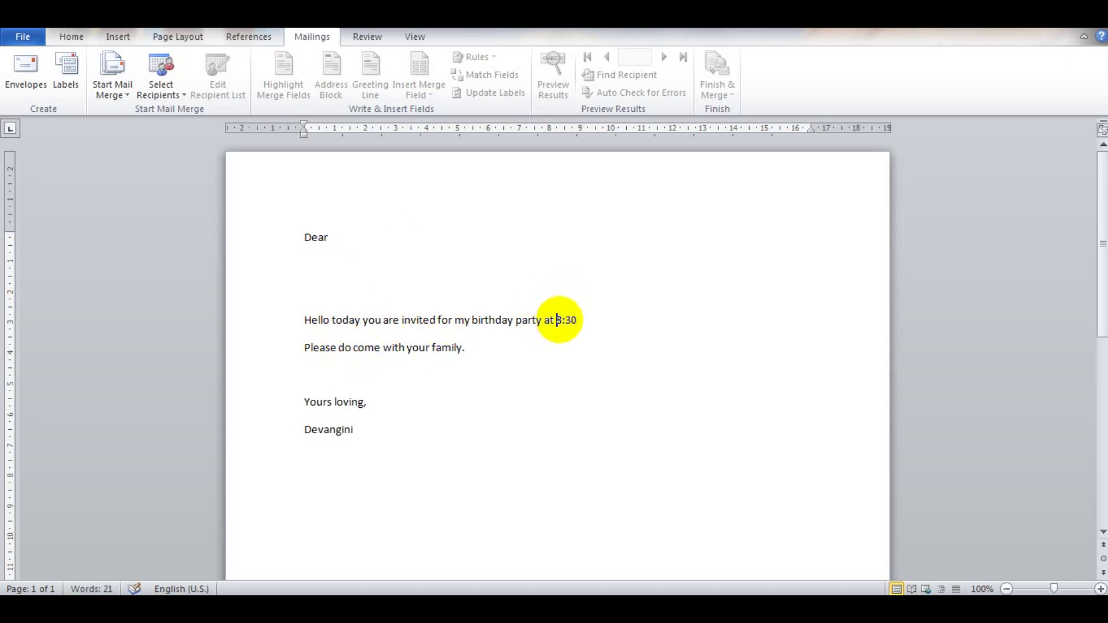
left_click(580, 318)
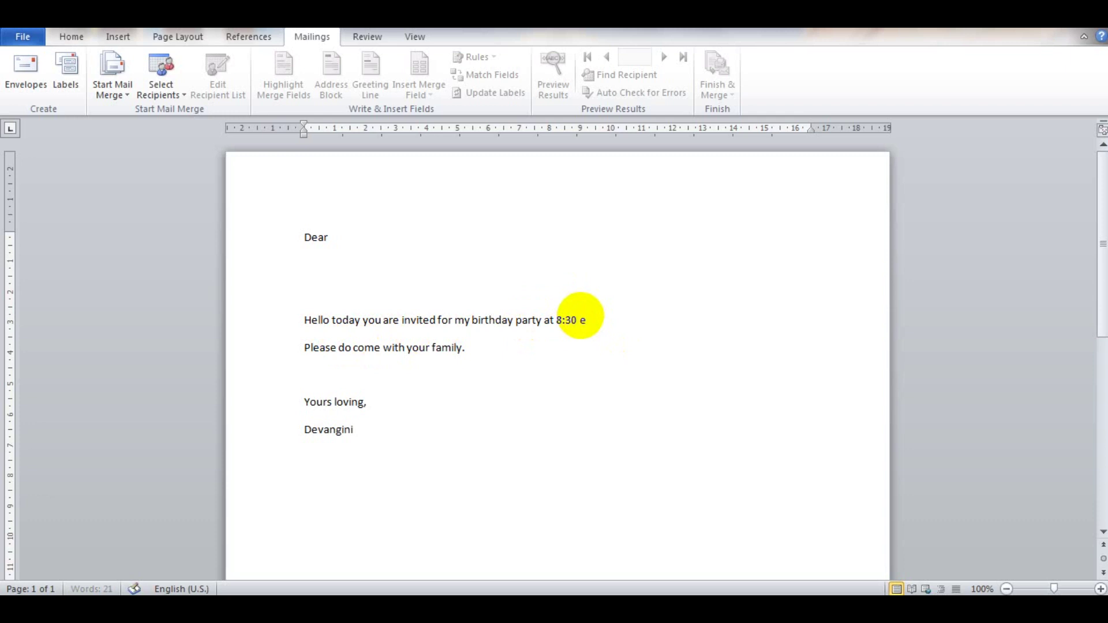
type("evening.")
left_click(464, 321)
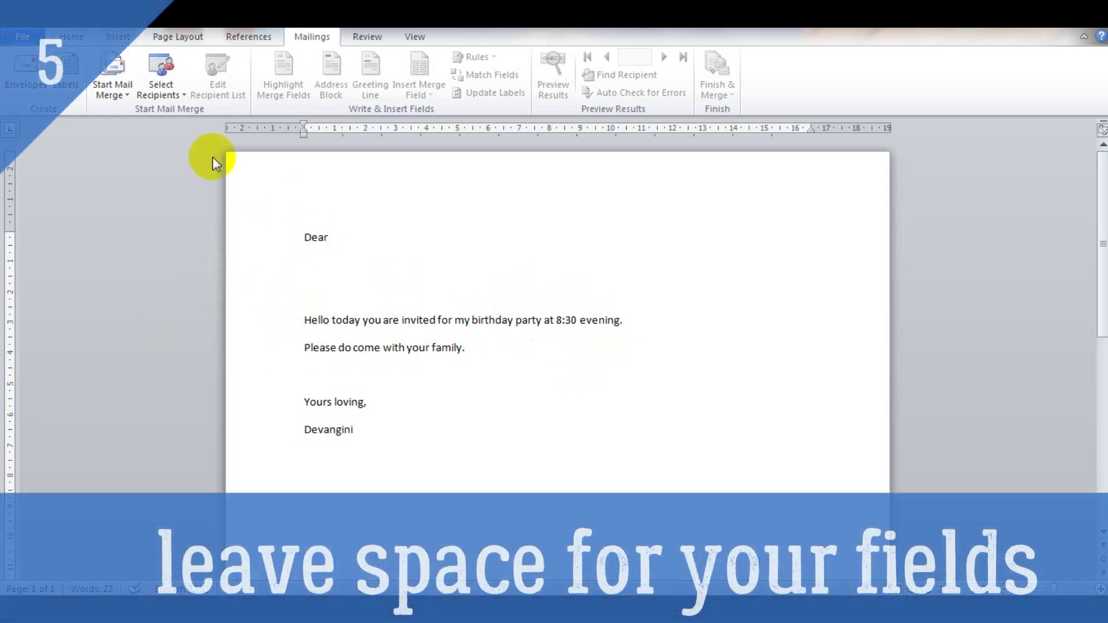
Start a new typed recipient list for the mail merge and look over its default columns.
left_click(151, 88)
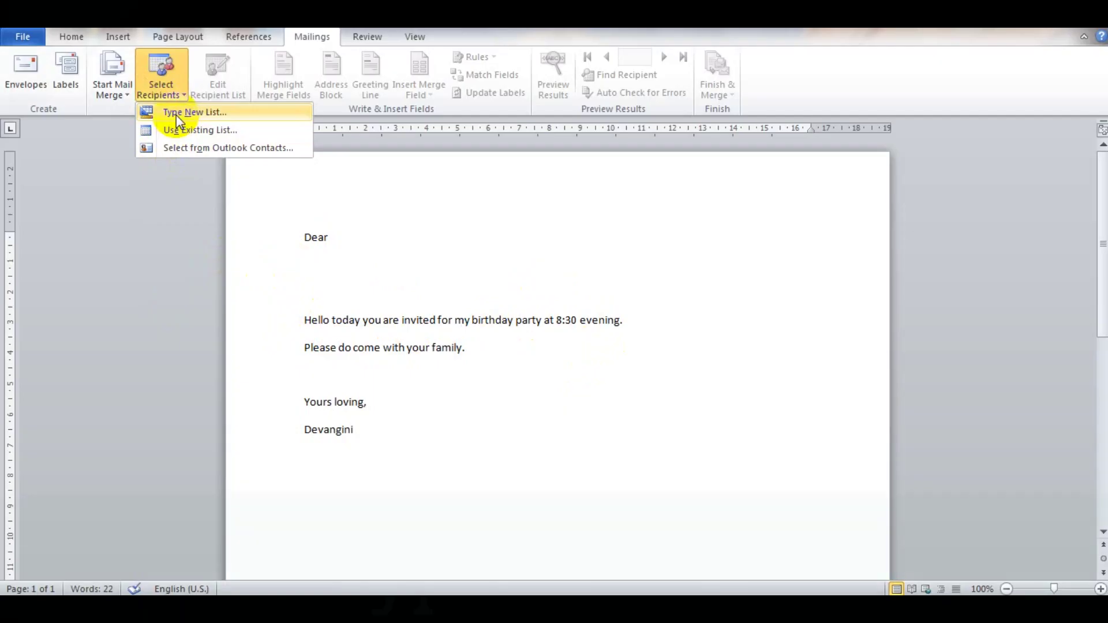
left_click(176, 113)
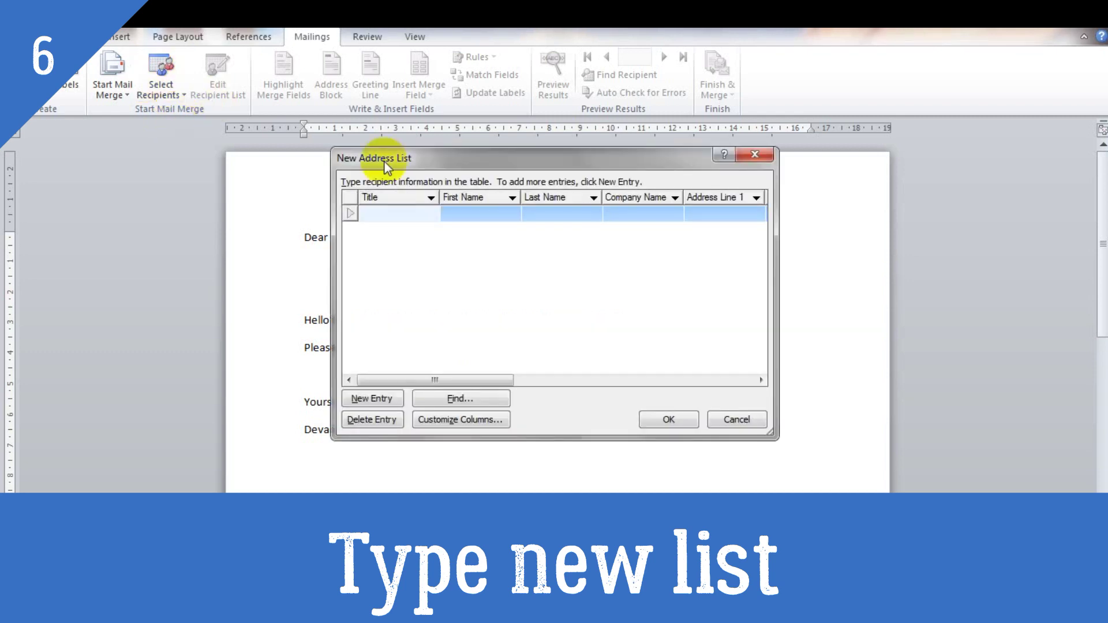
left_click_drag(494, 381, 388, 384)
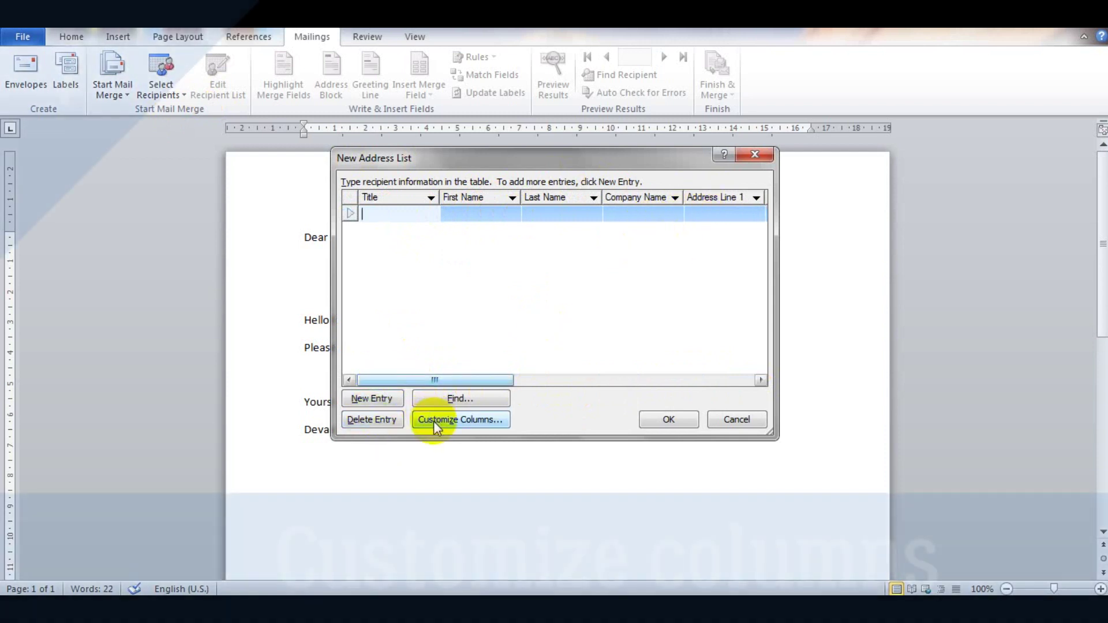
Customize the address list columns by deleting the Title, Last Name and Company Name fields.
left_click(434, 420)
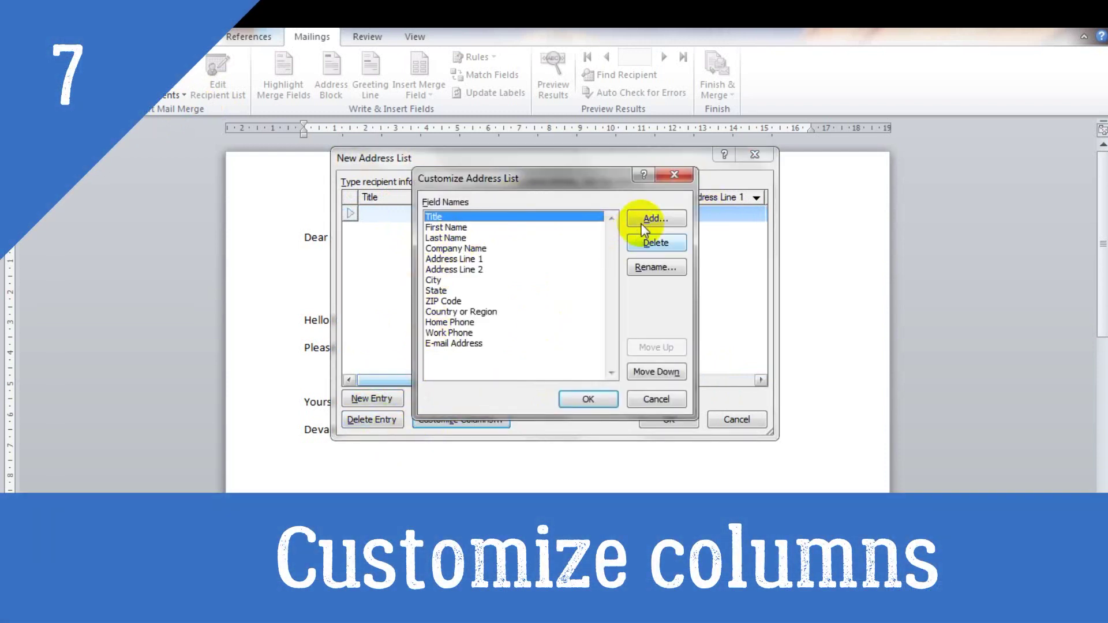
left_click(651, 243)
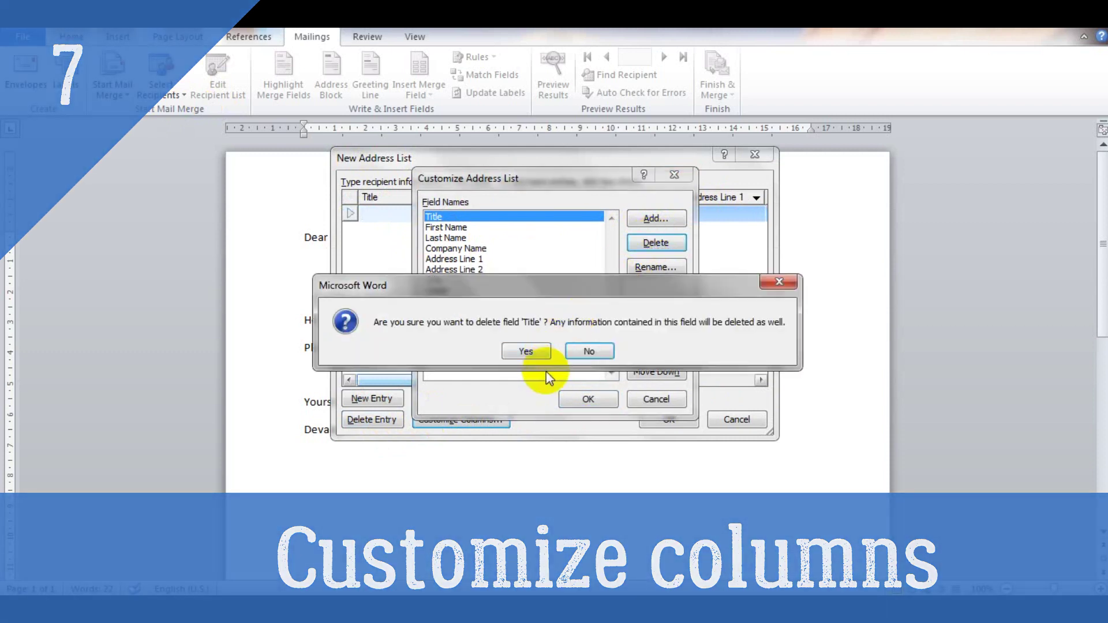
left_click(526, 352)
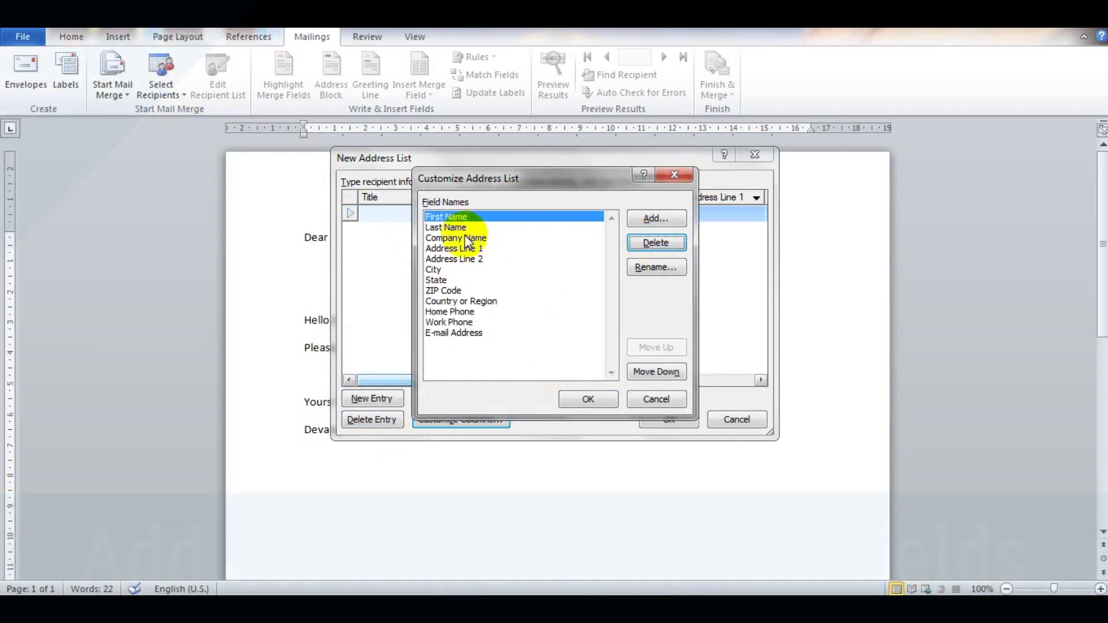
left_click(453, 227)
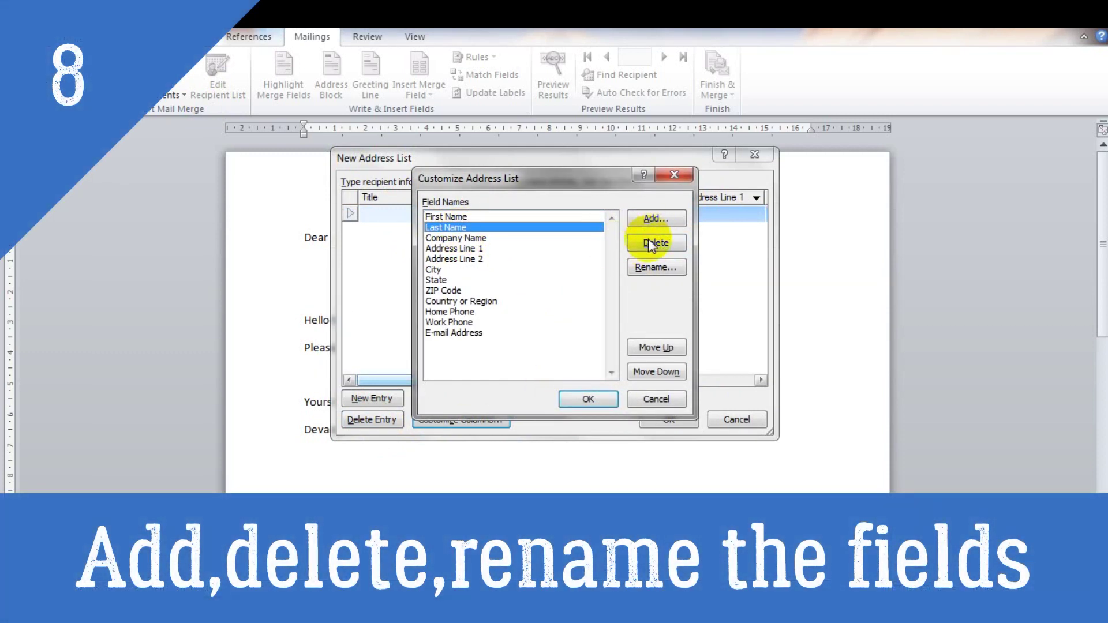
left_click(651, 242)
left_click(526, 350)
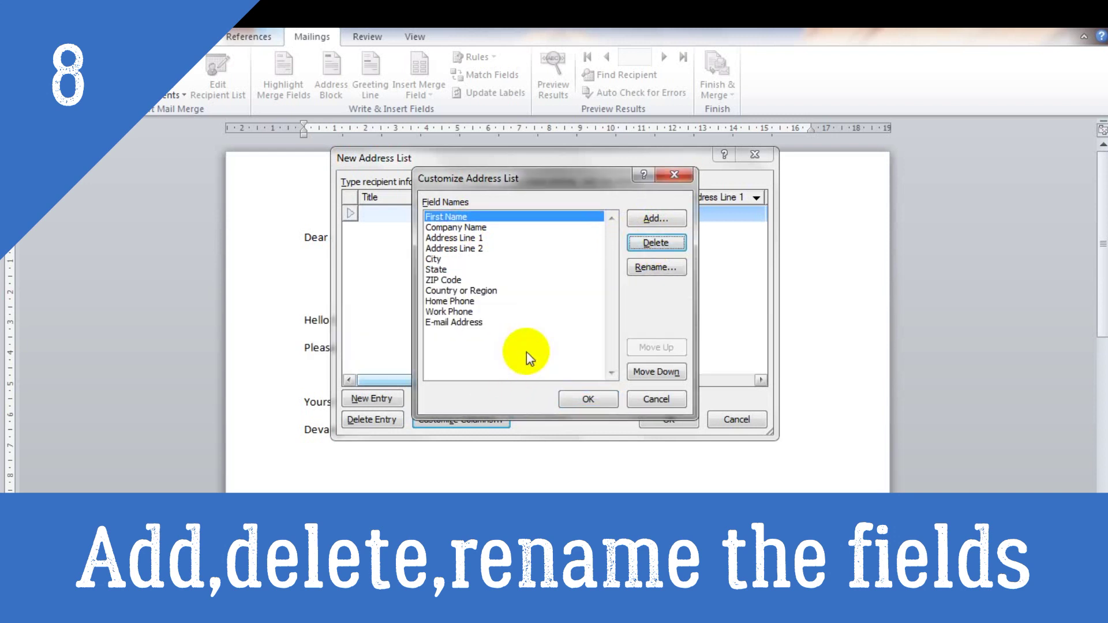
left_click(473, 230)
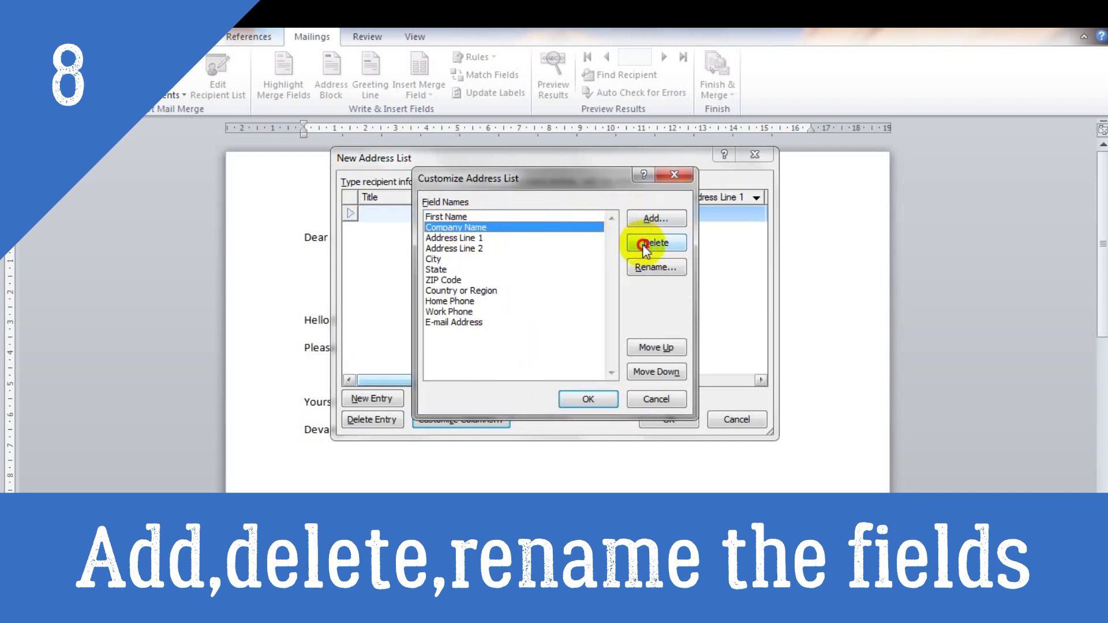
left_click(645, 245)
left_click(532, 350)
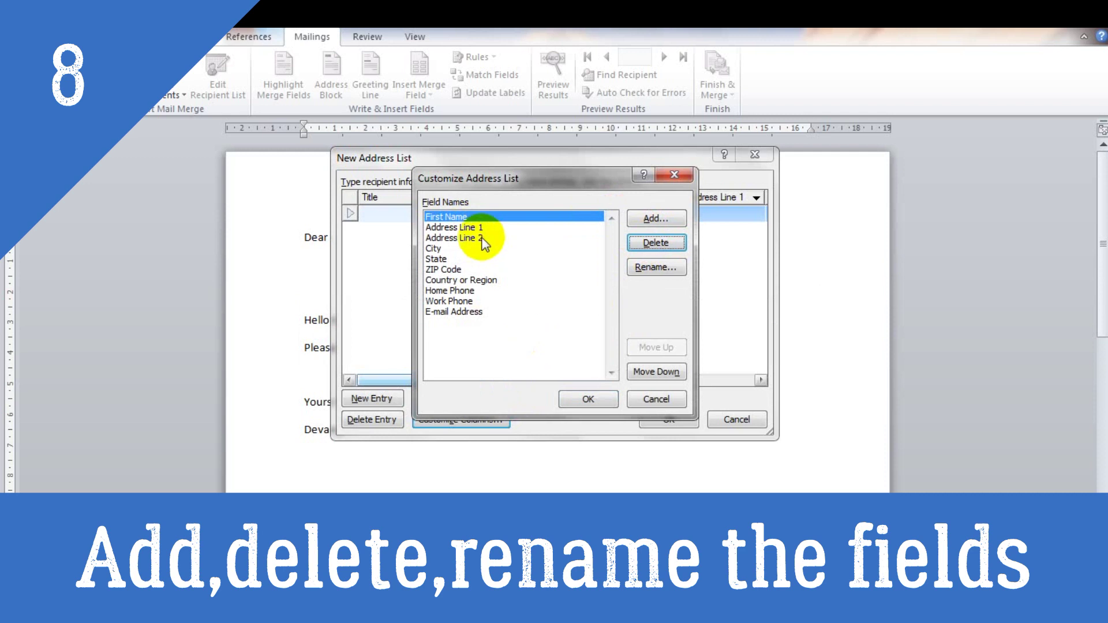
Delete the Address Line 2, State and ZIP Code fields from the address list.
left_click(478, 238)
left_click(648, 253)
left_click(526, 351)
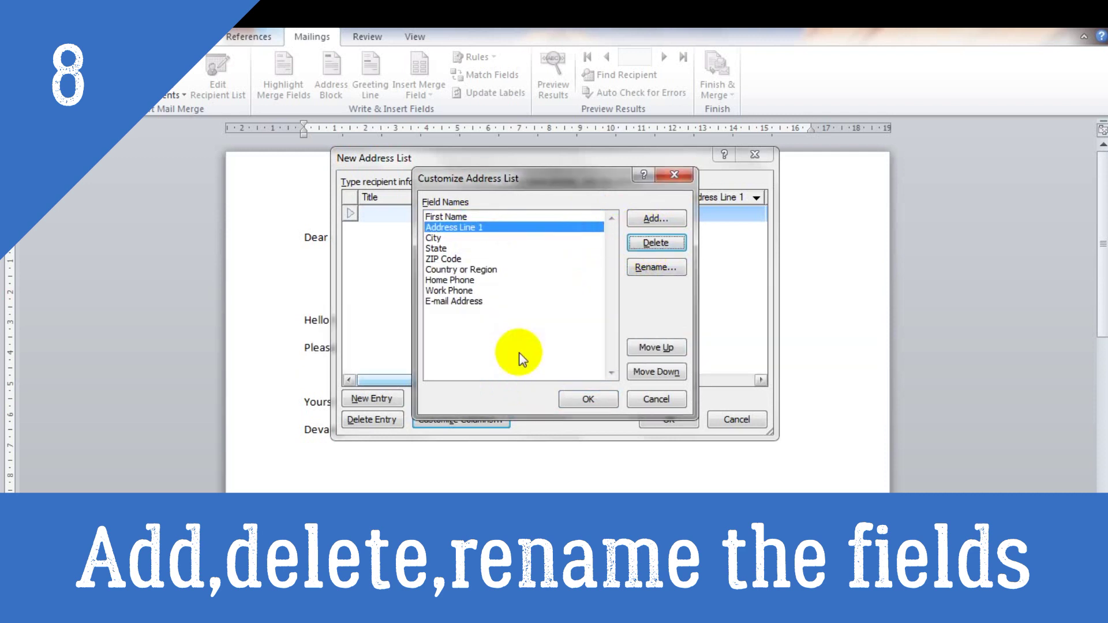
left_click(453, 249)
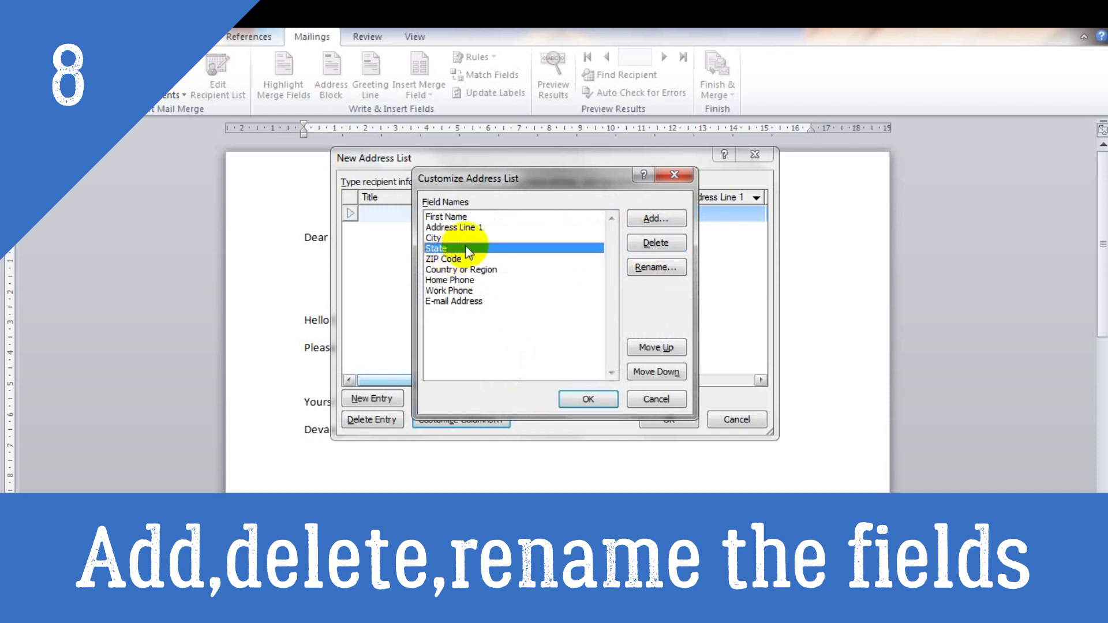
left_click(656, 241)
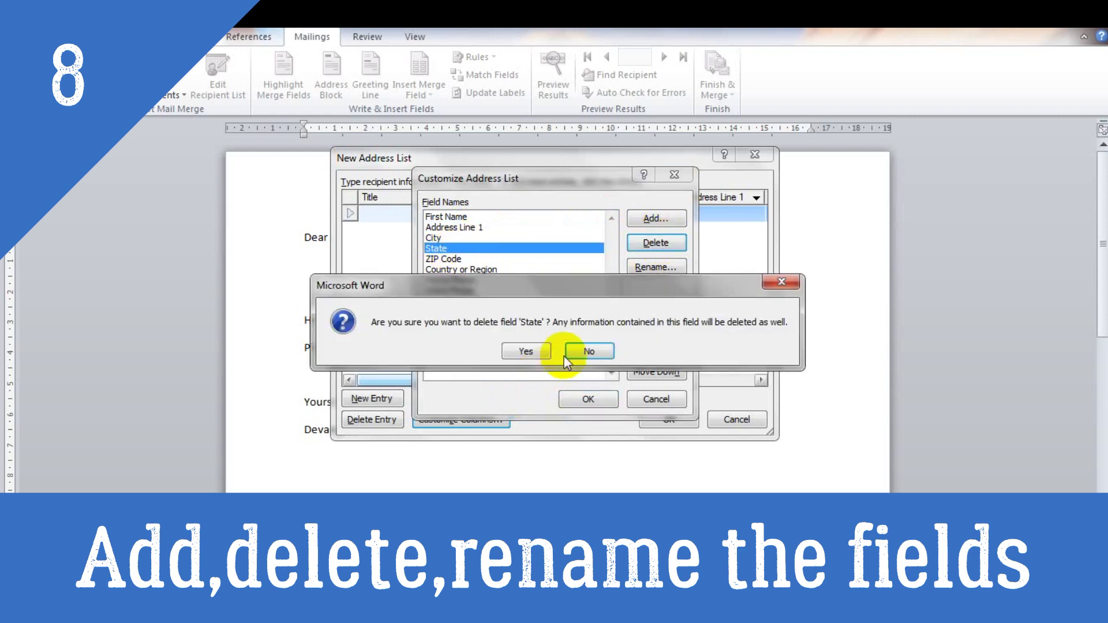
left_click(526, 350)
left_click(449, 247)
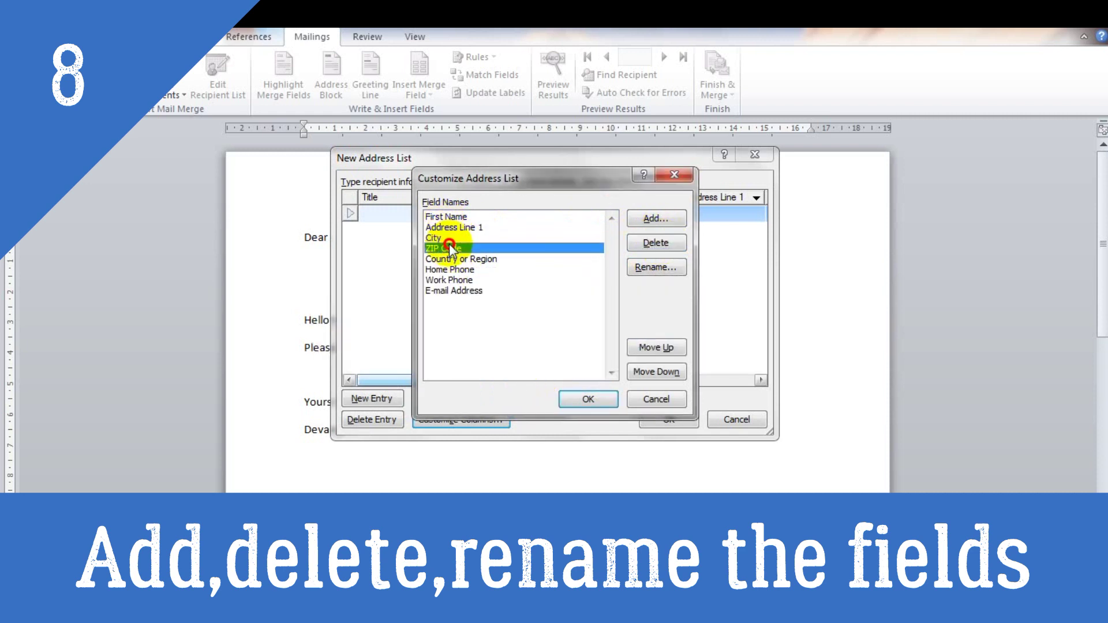
left_click(646, 242)
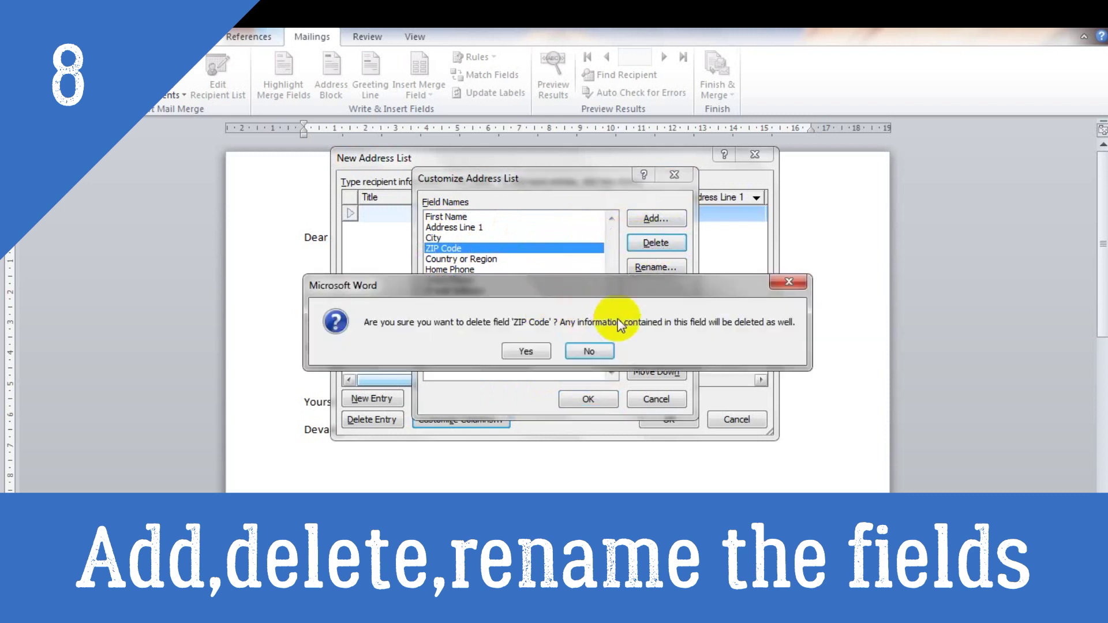
left_click(526, 350)
Delete the Country or Region, Work Phone and E-mail Address fields from the address list.
left_click(491, 247)
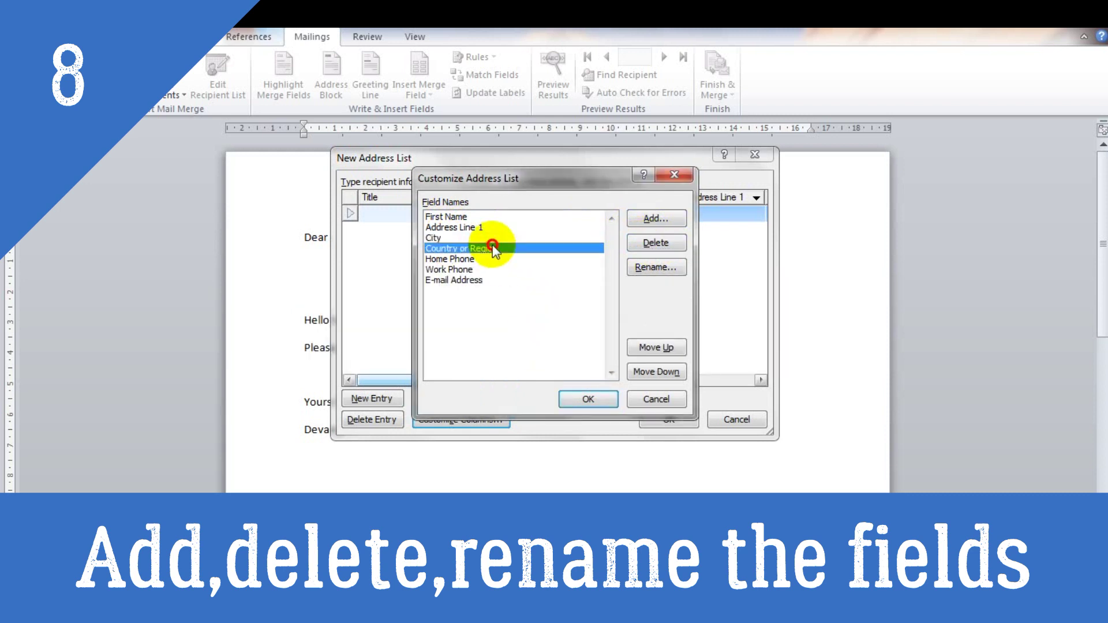
left_click(653, 242)
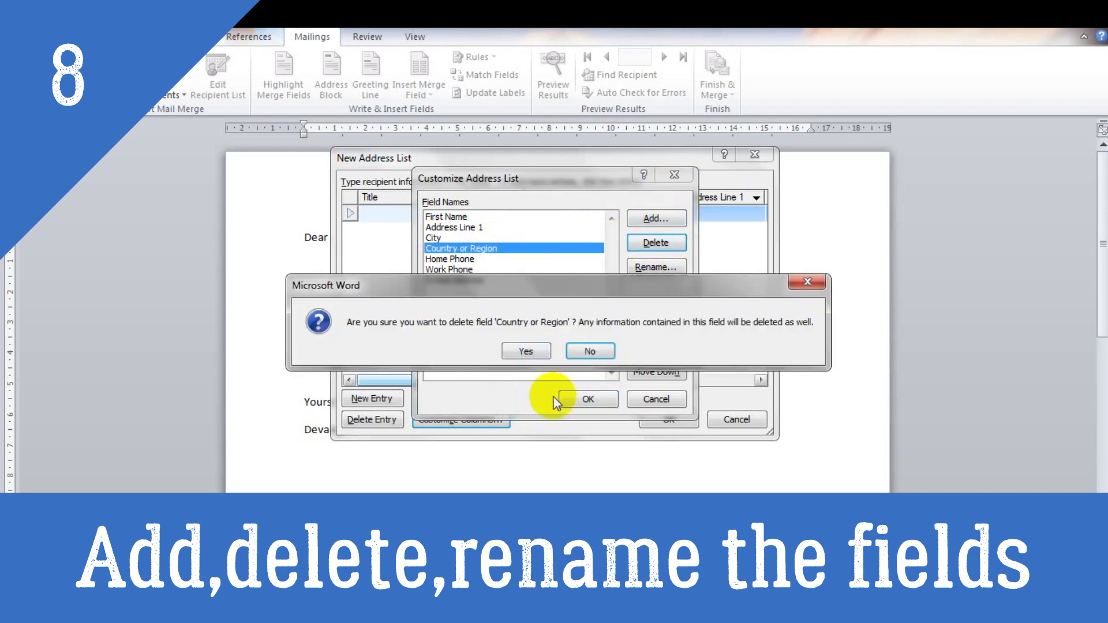
left_click(525, 351)
left_click(456, 248)
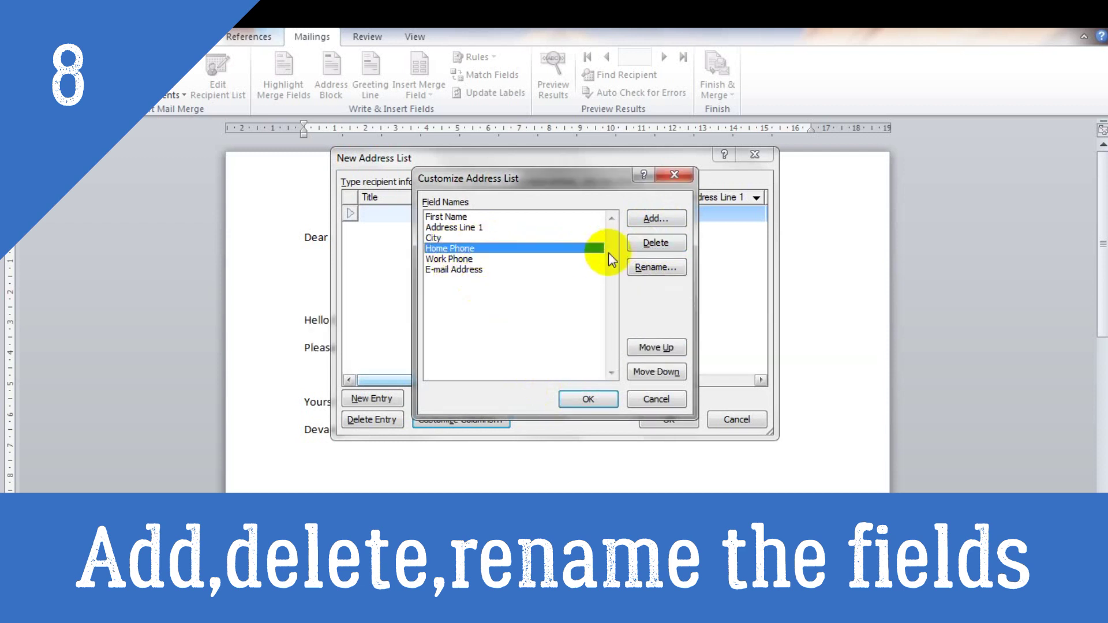
left_click(456, 259)
left_click(662, 244)
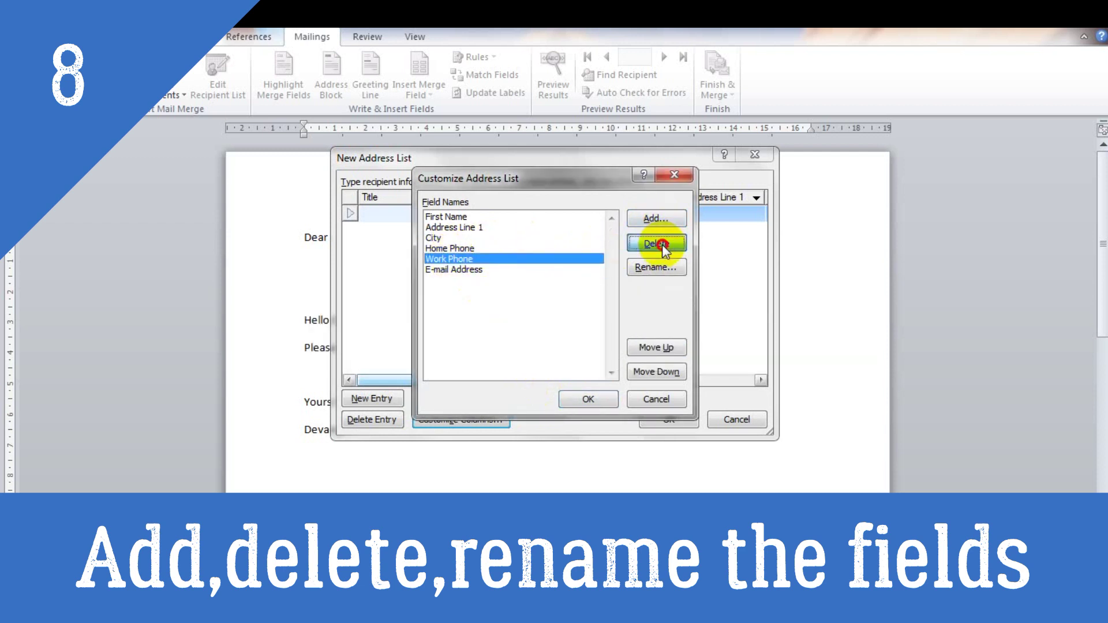
left_click(526, 350)
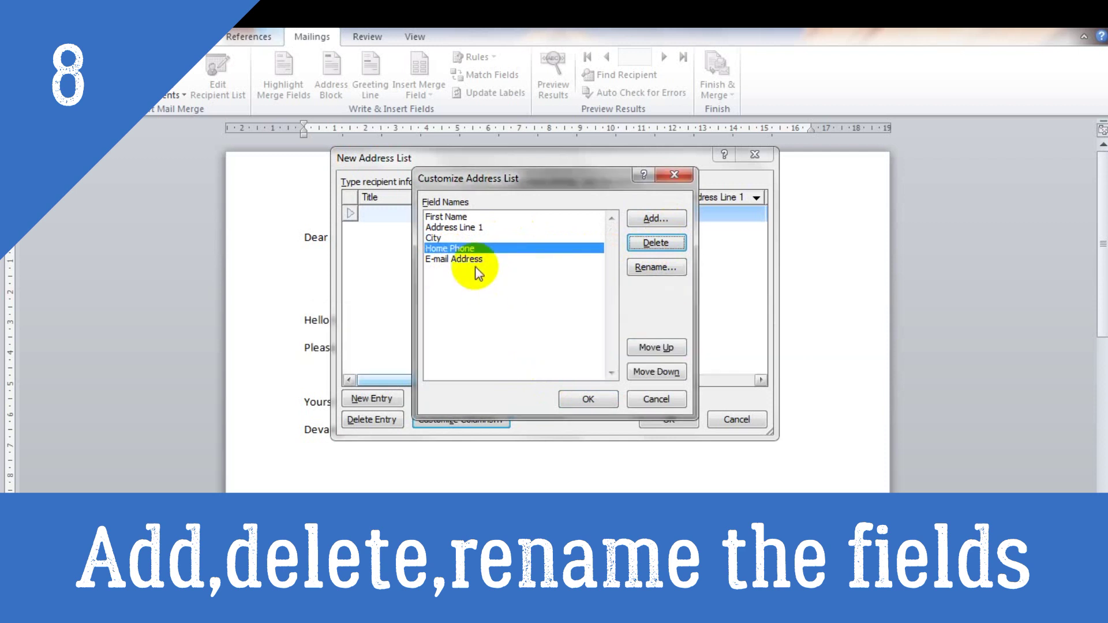
left_click(468, 259)
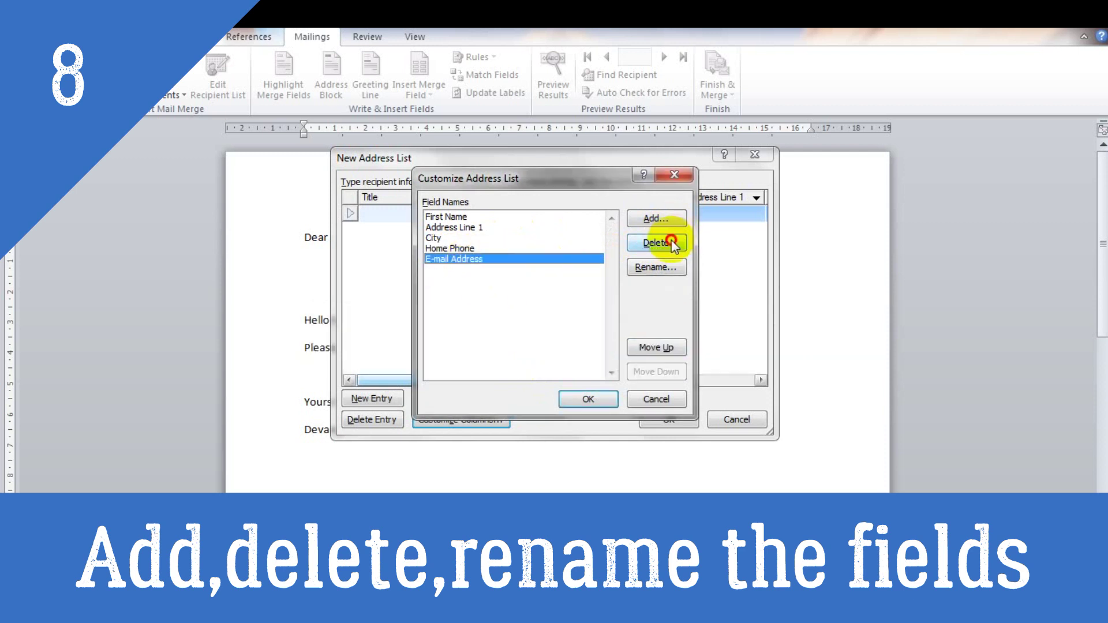
left_click(672, 243)
left_click(532, 352)
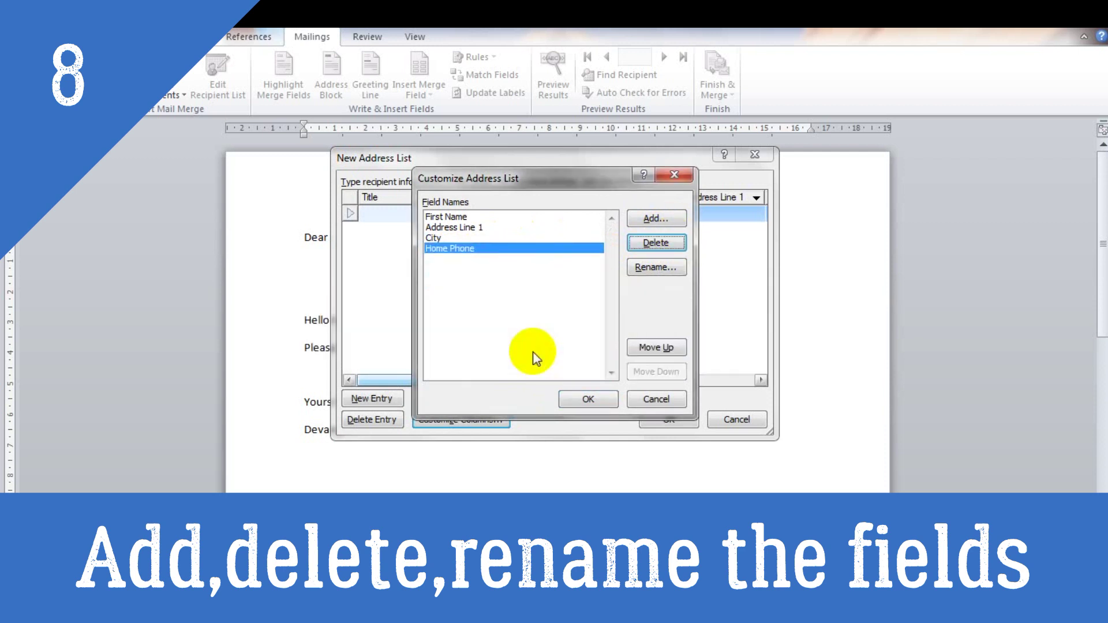
Rename the Address Line 1 field to "Address".
left_click(459, 230)
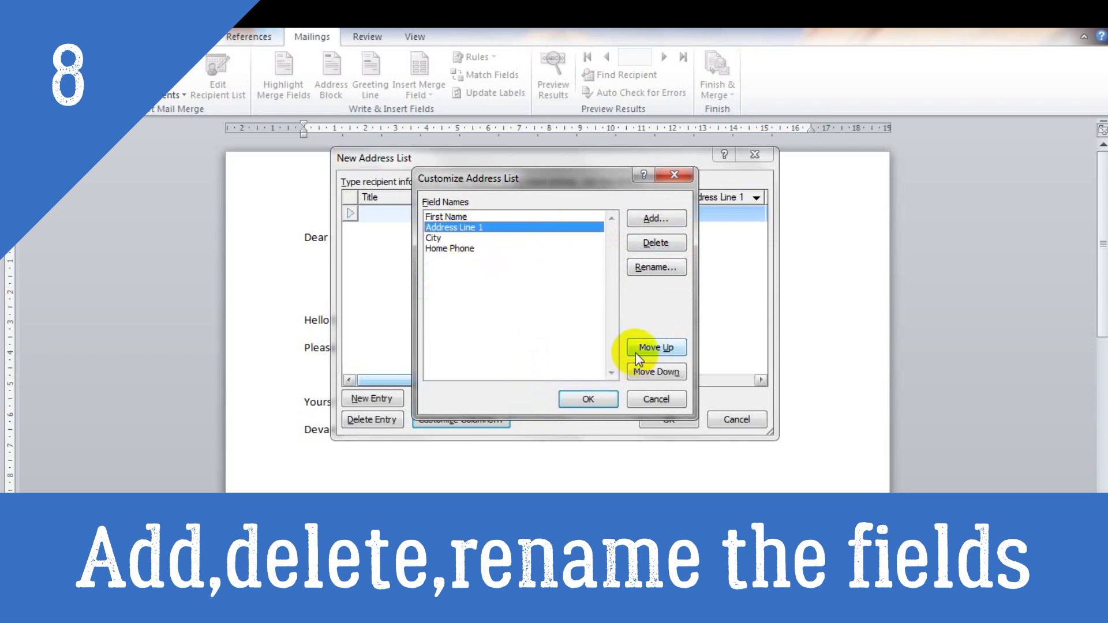
left_click(656, 267)
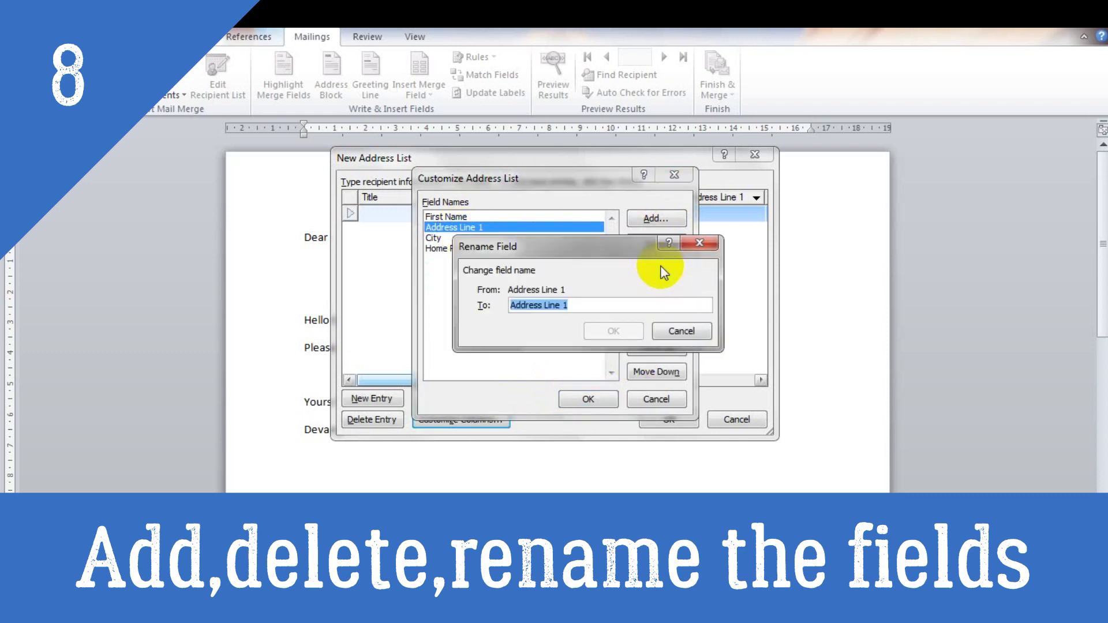
left_click(601, 300)
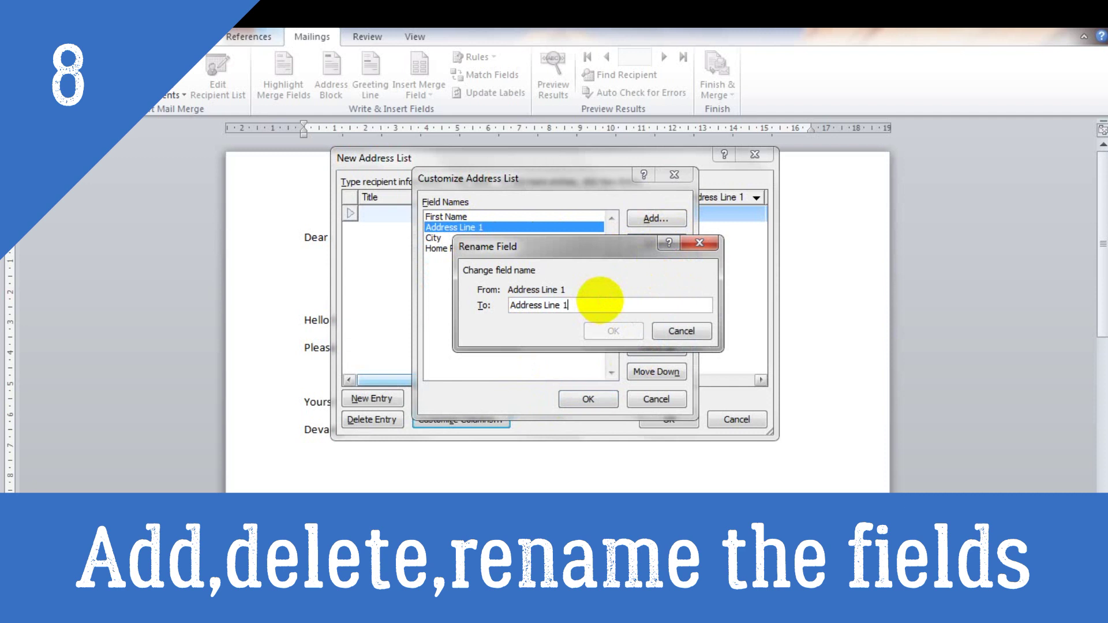
key("BackSpace")
key("BackSpace")
key("BackSpace")
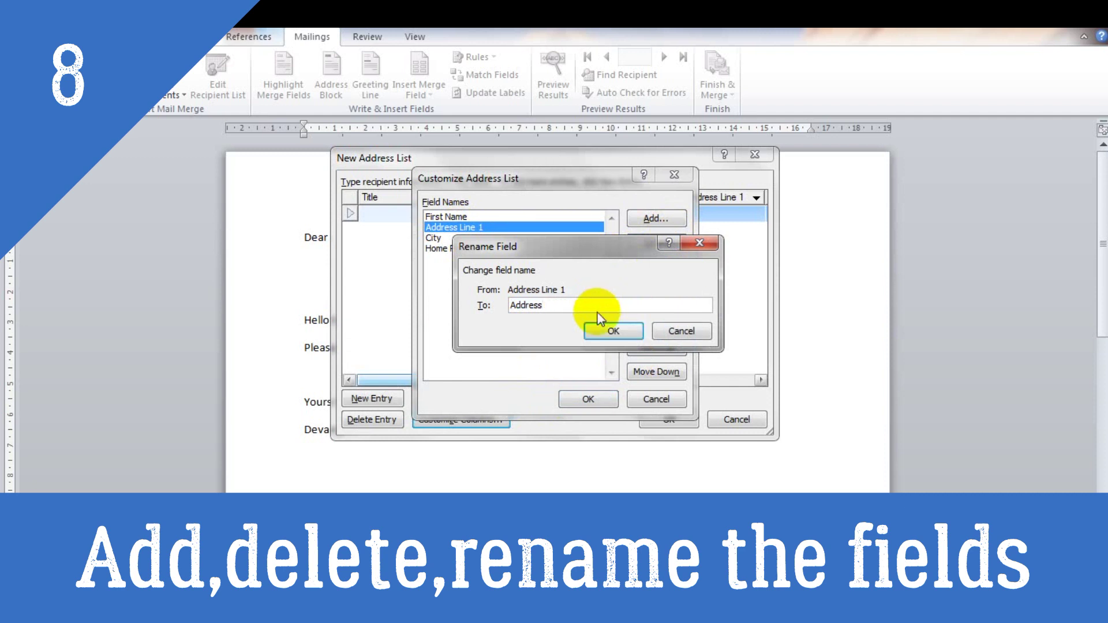
left_click(613, 331)
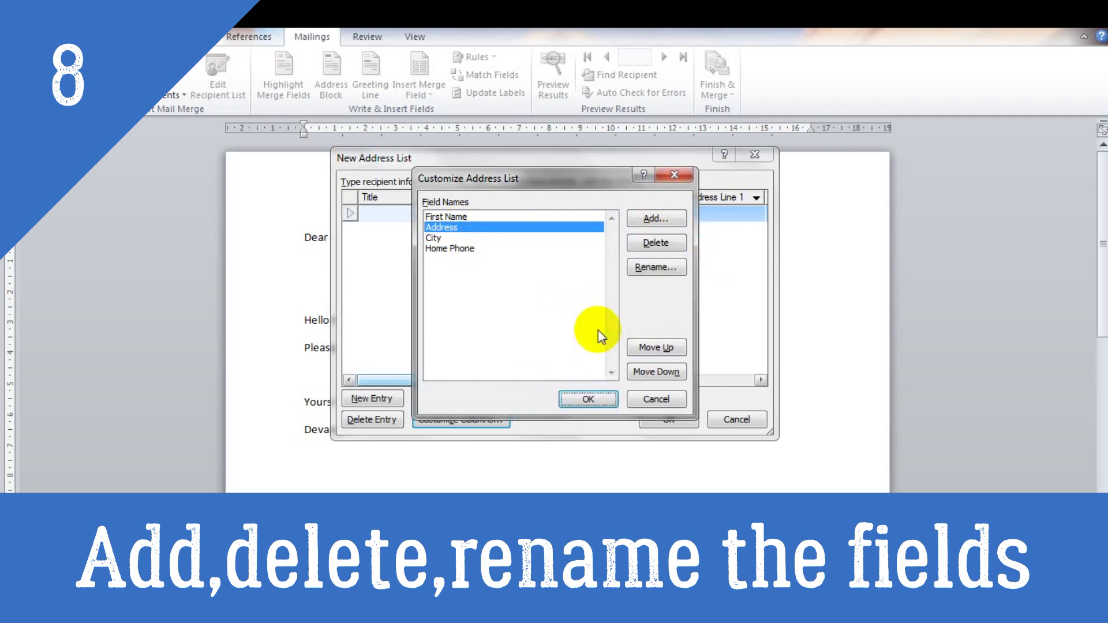
Rename the Home Phone field to "Mobile number" and apply the customized address list columns.
left_click(444, 249)
left_click(649, 267)
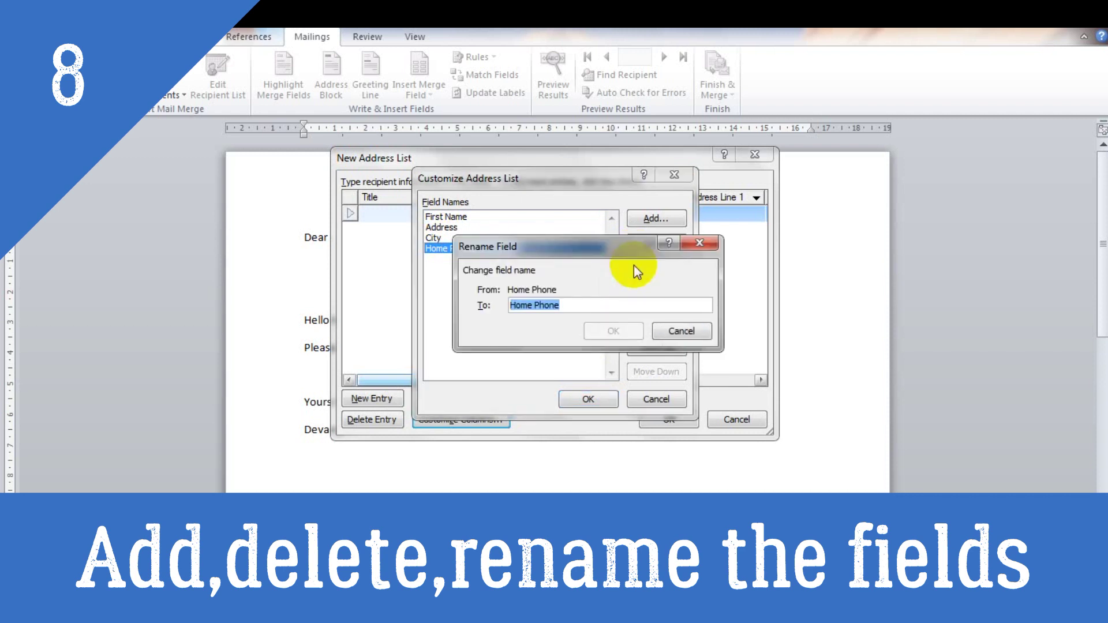
type("Mobil")
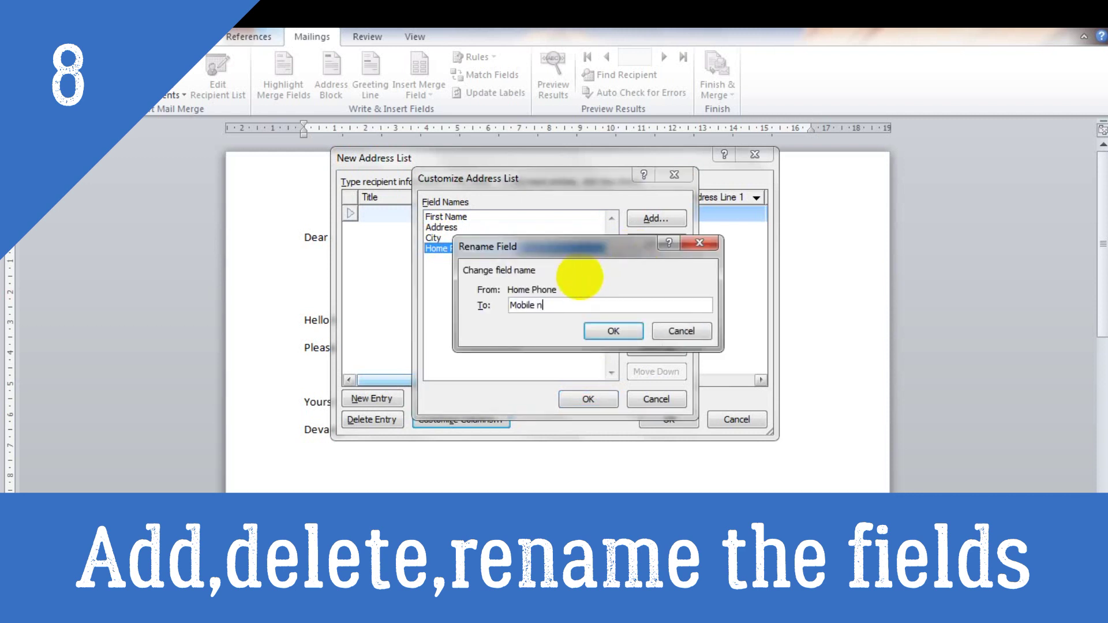
left_click(608, 331)
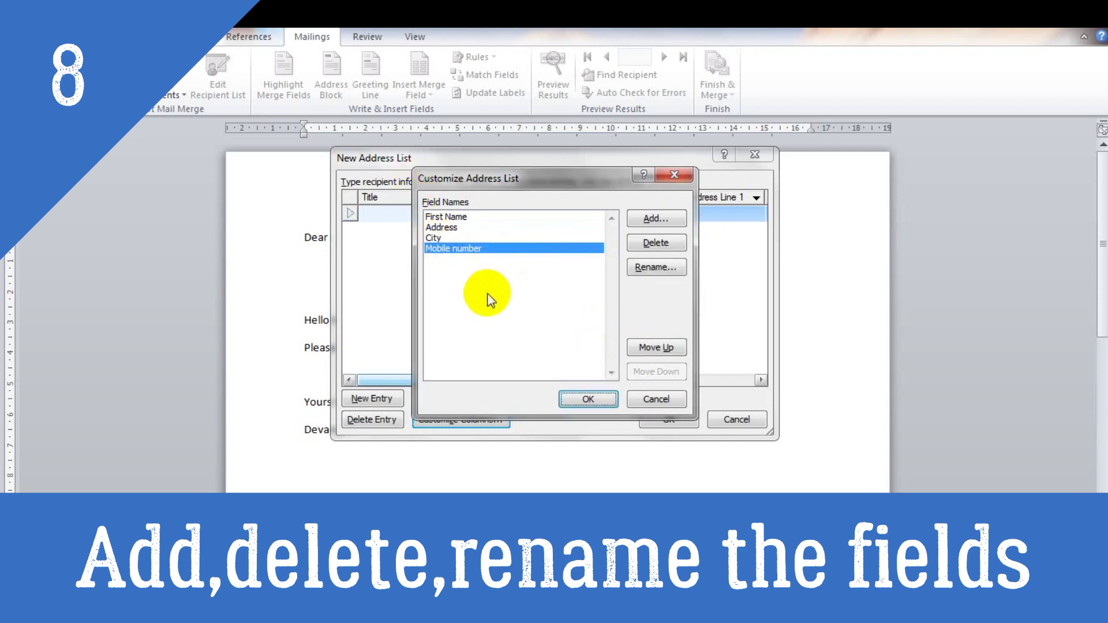
left_click(584, 400)
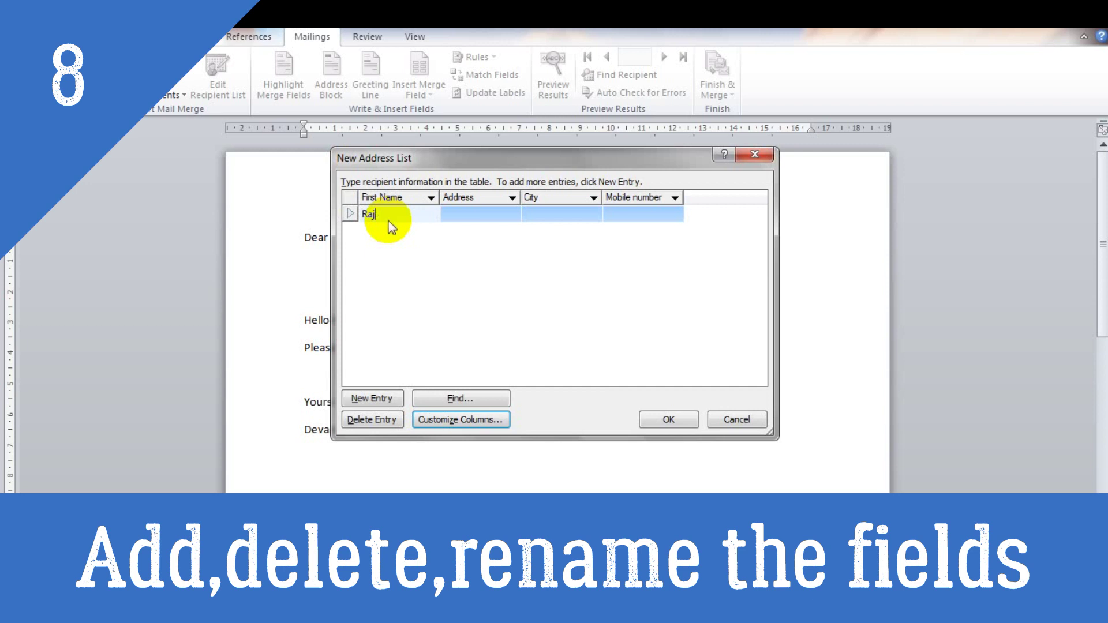
Fill in the first recipient's first name, address, city and mobile number in the address list.
key("Tab")
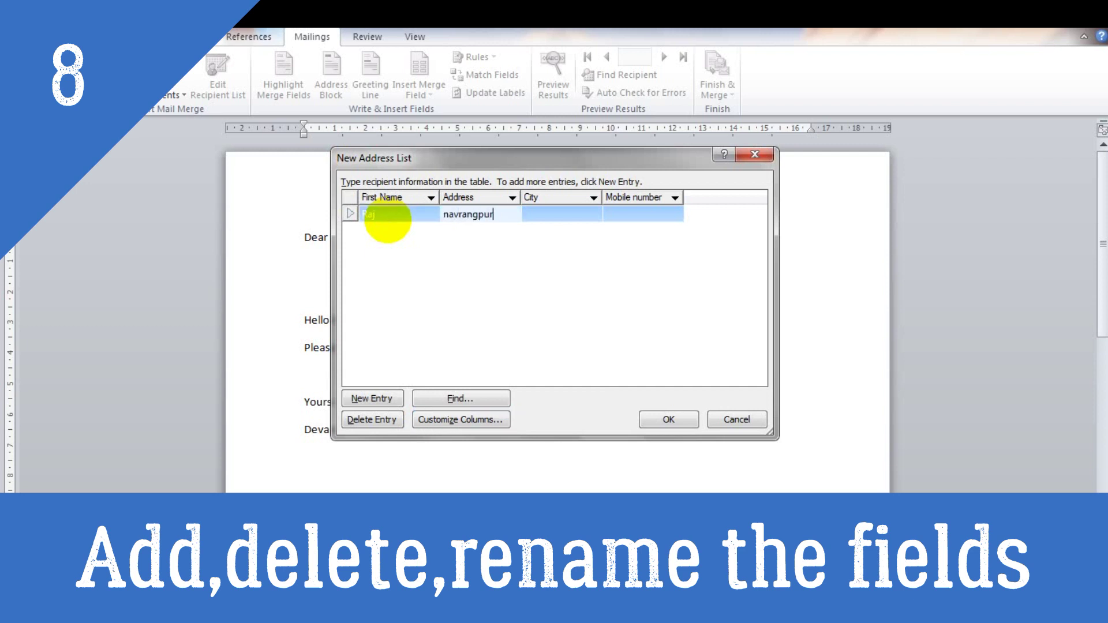
key("Tab")
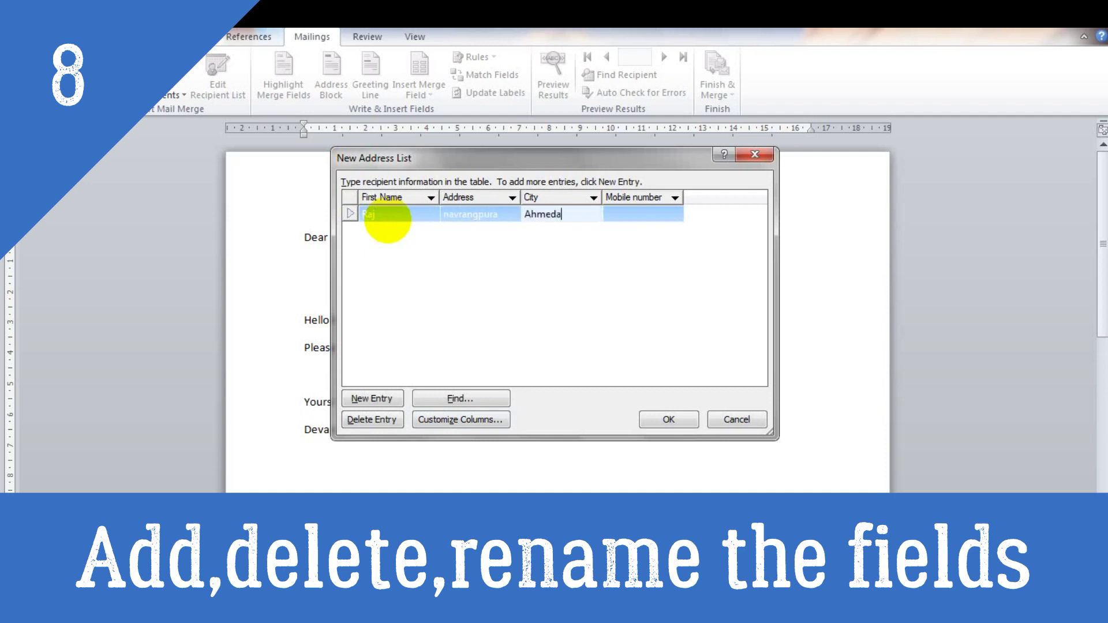
key("Tab")
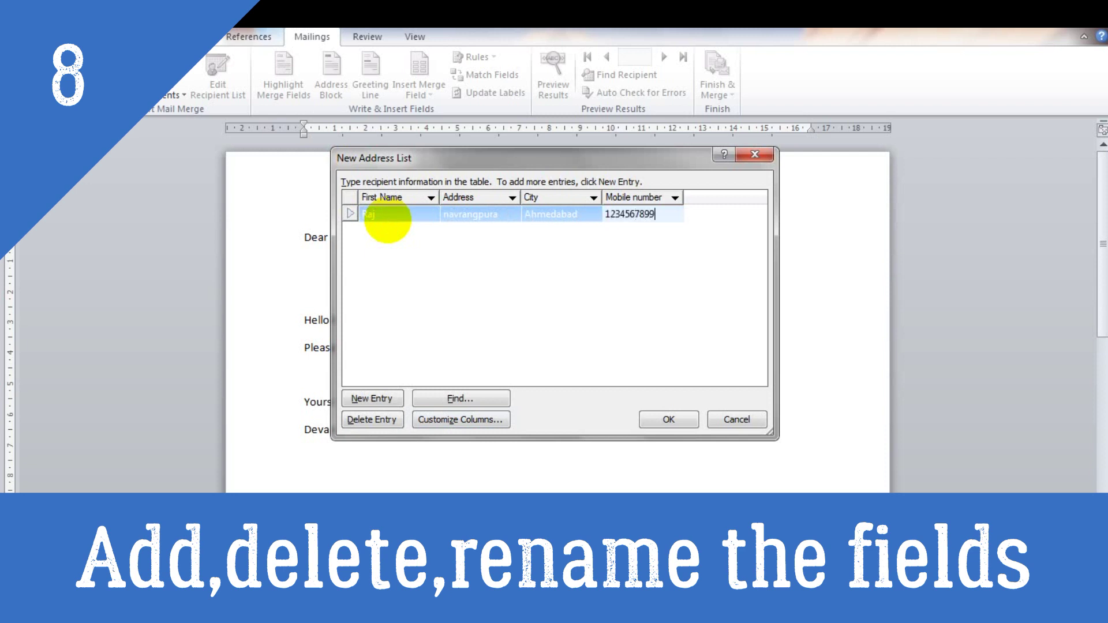
Add a second entry to the address list with the recipient's first name, address, city and mobile number.
left_click(387, 402)
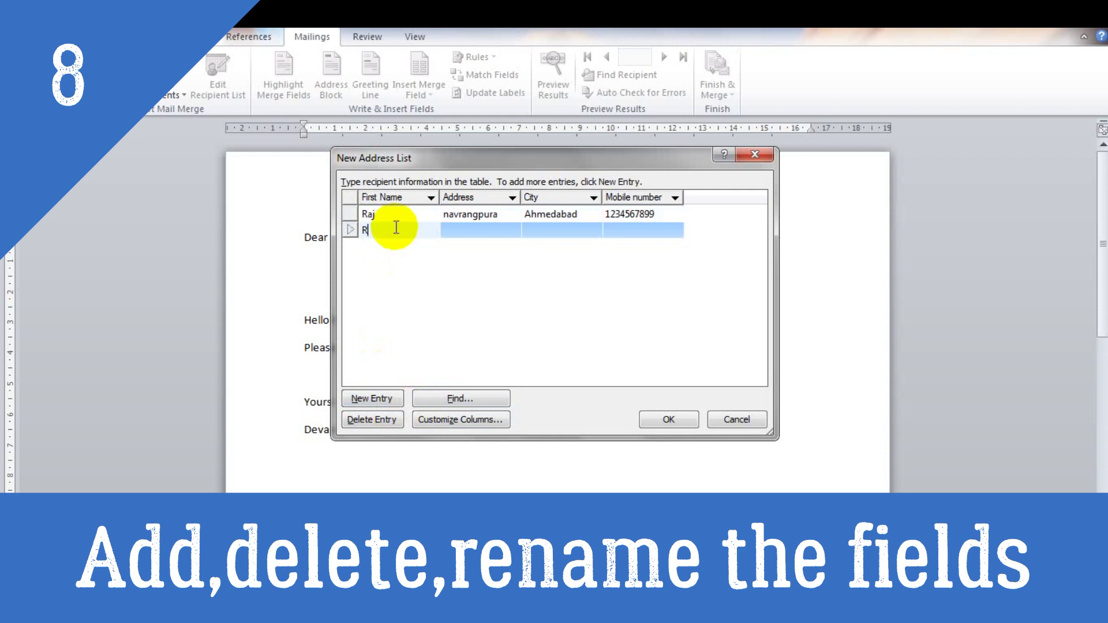
key("Tab")
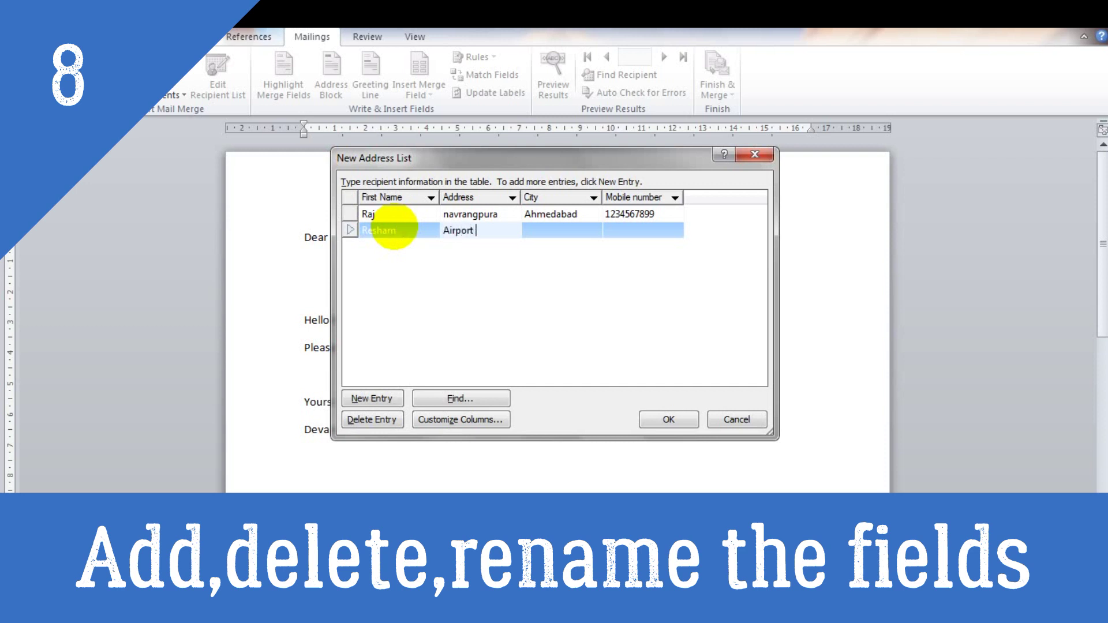
key("Tab")
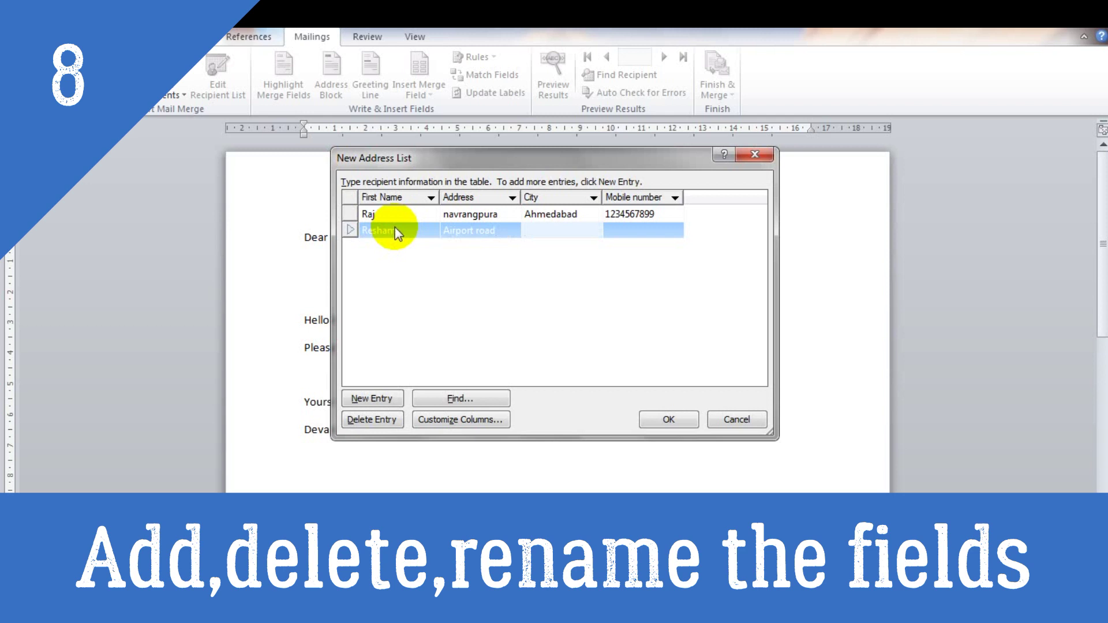
key("Tab")
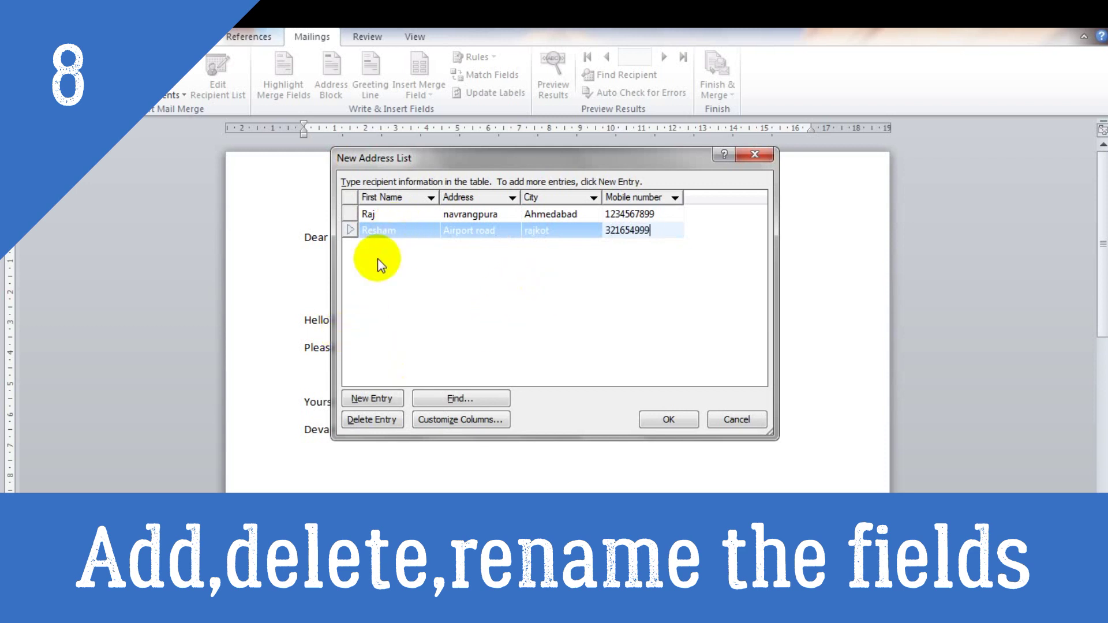
Add a third entry with that recipient's first name, address, city and mobile number.
left_click(370, 400)
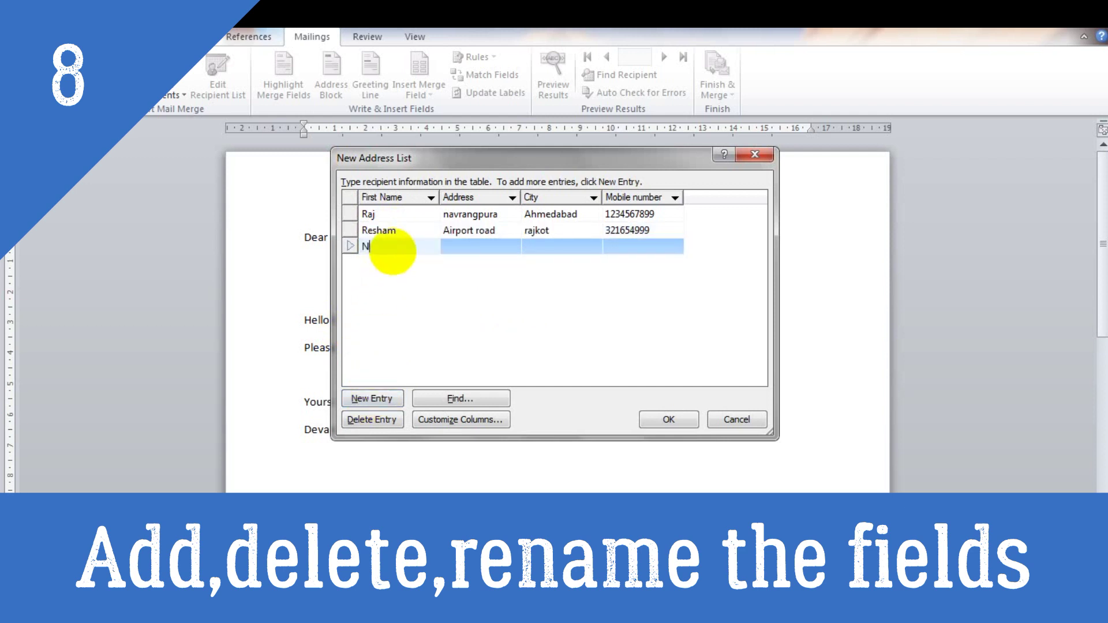
type("Neelam")
key("Tab")
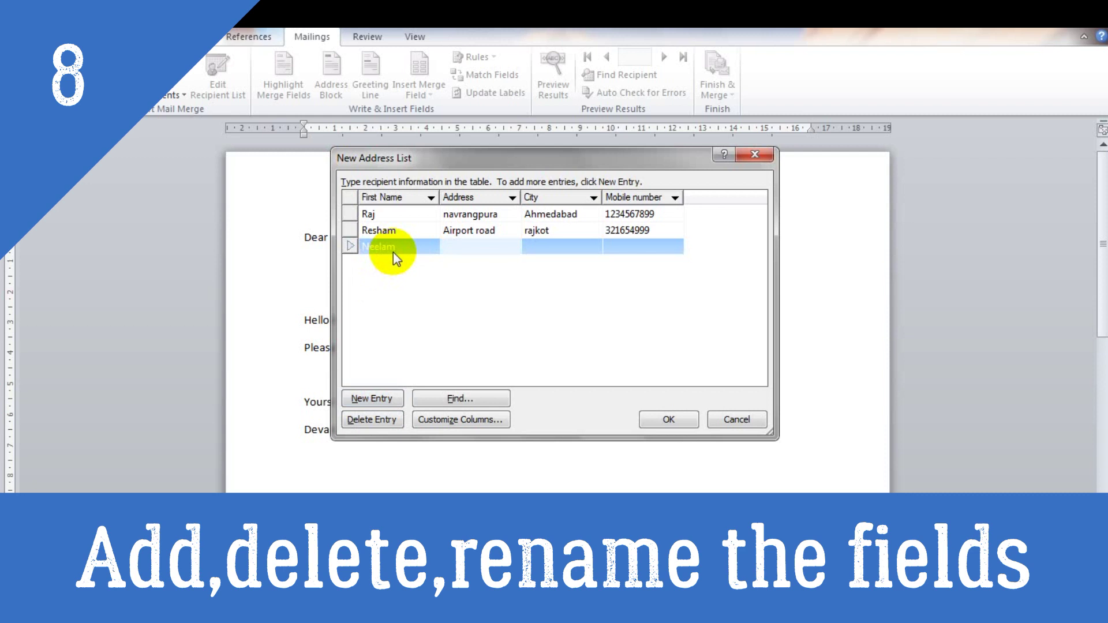
type("Nava wada")
key("Tab")
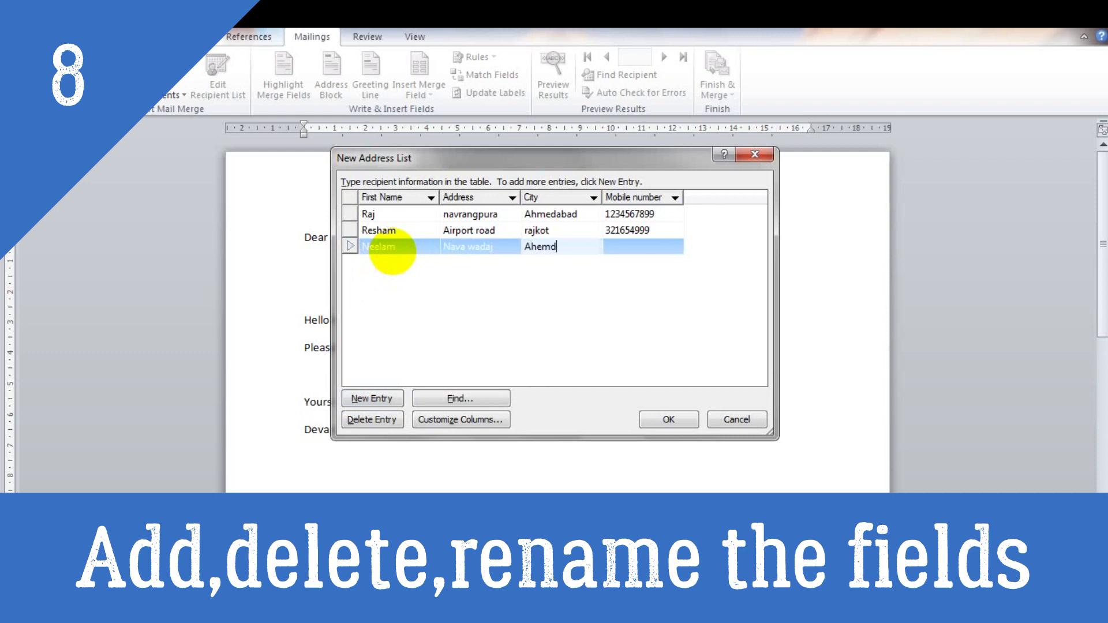
key("Tab")
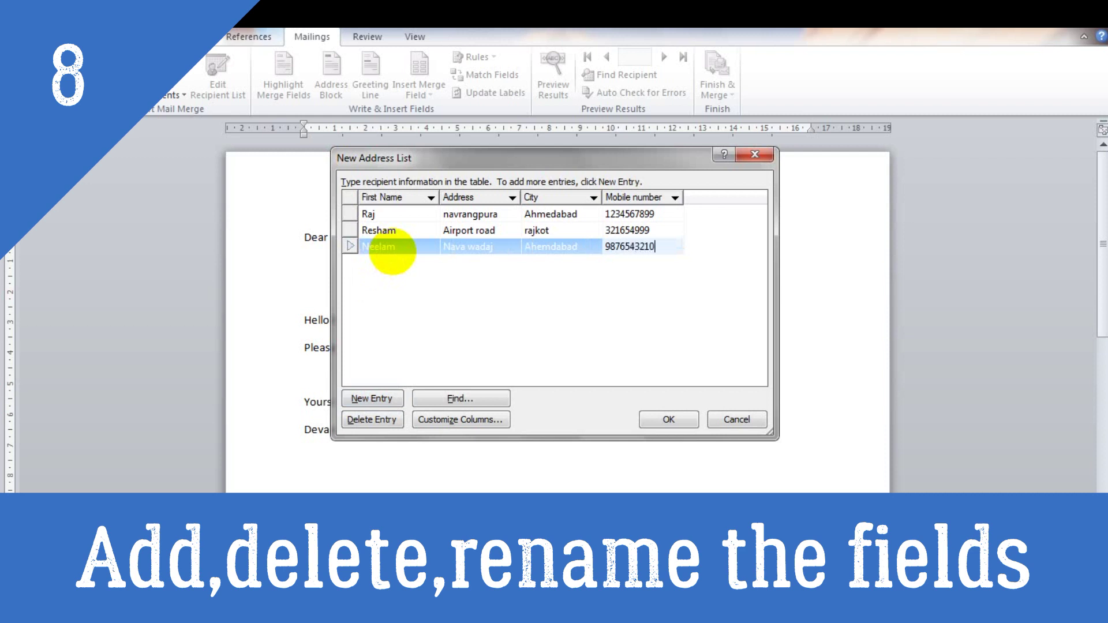
Finish the address list and save it as "mydemo" in the My Data Sources folder.
left_click(667, 419)
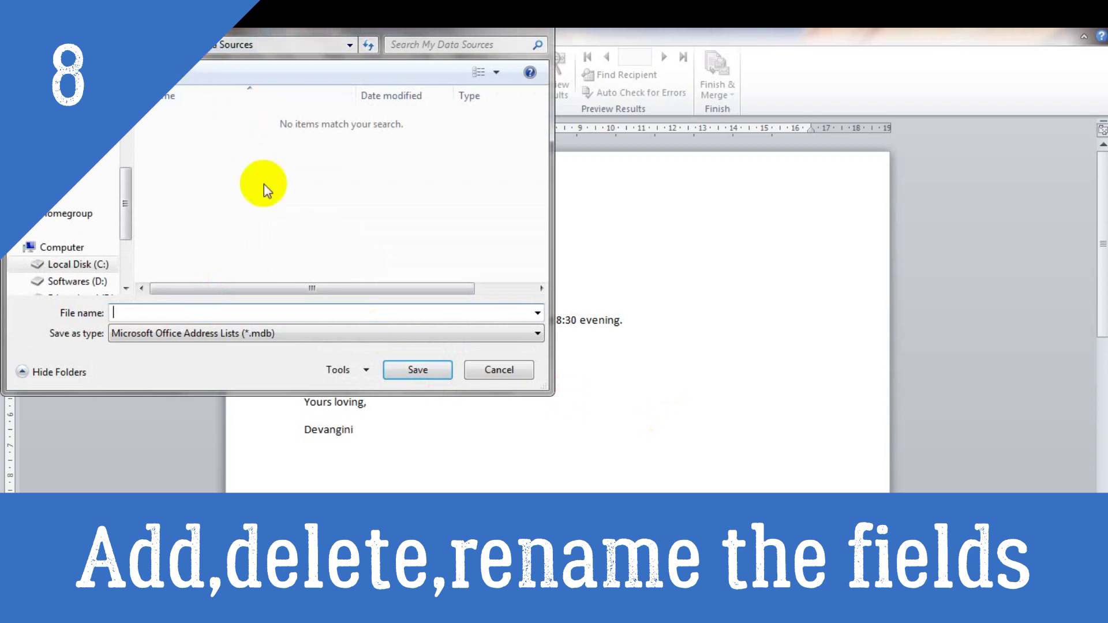
left_click(148, 312)
type("mydemo")
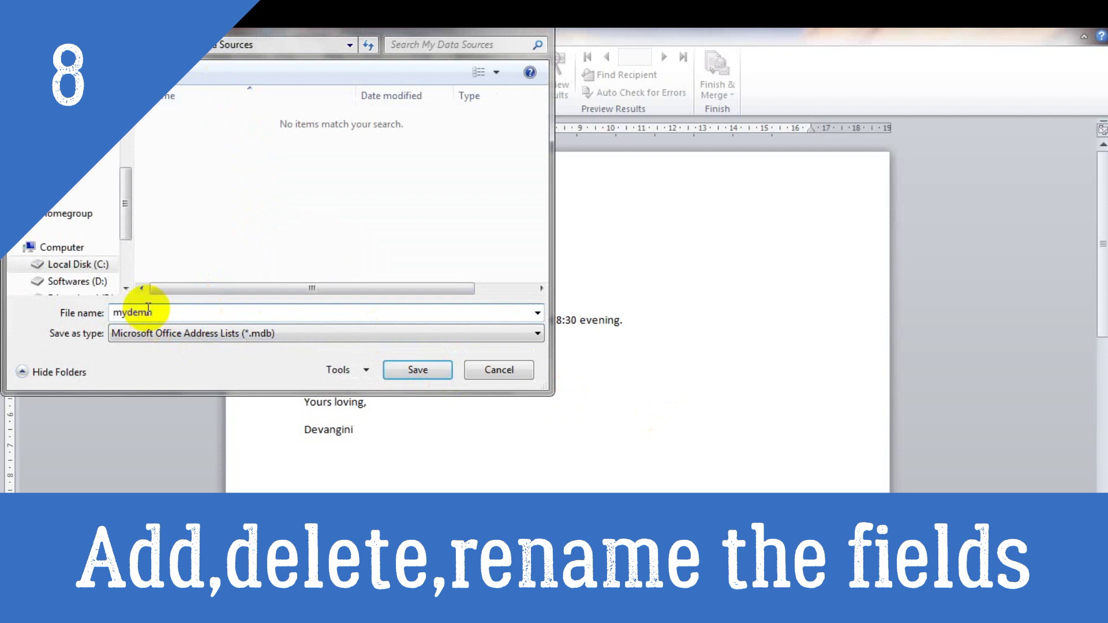
left_click(408, 368)
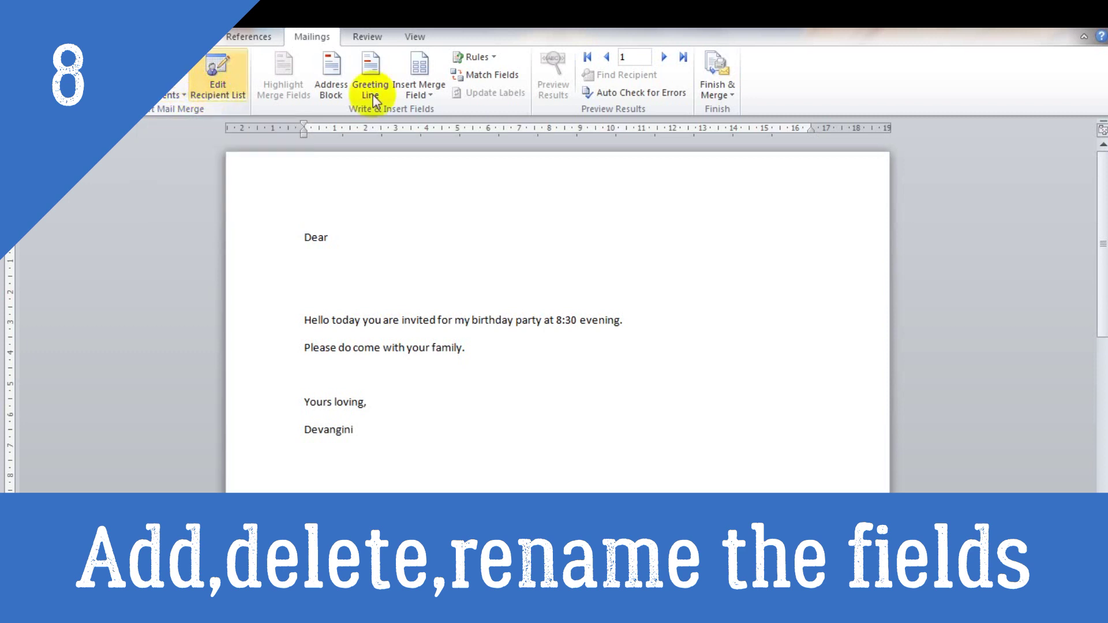
Insert the First_Name merge field on the line below "Dear" and start a new line after it.
left_click(304, 265)
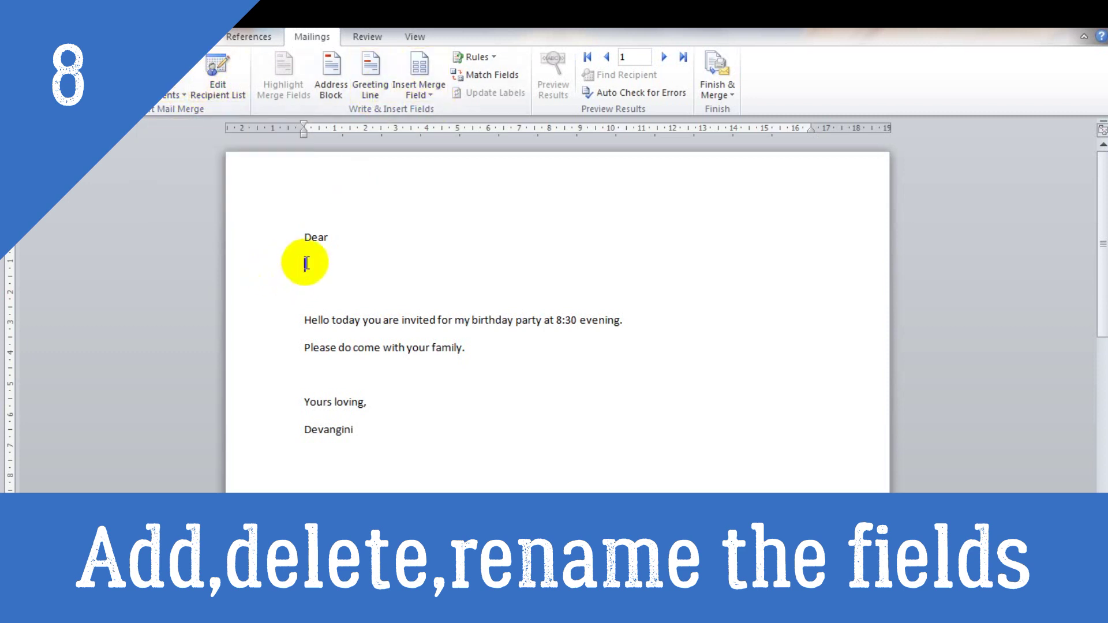
left_click(424, 94)
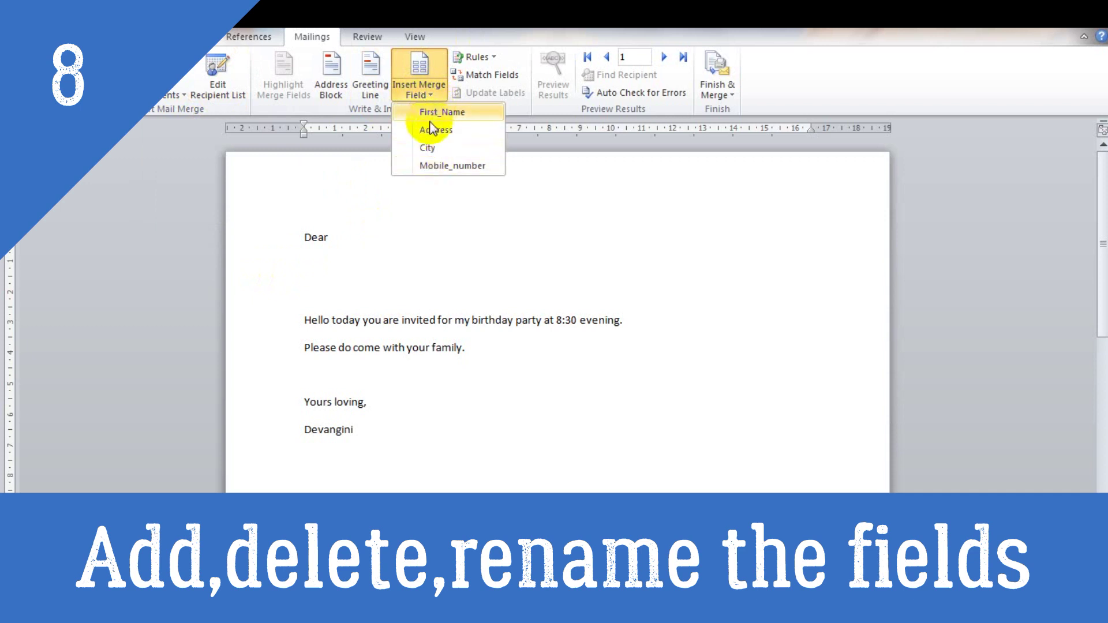
left_click(427, 115)
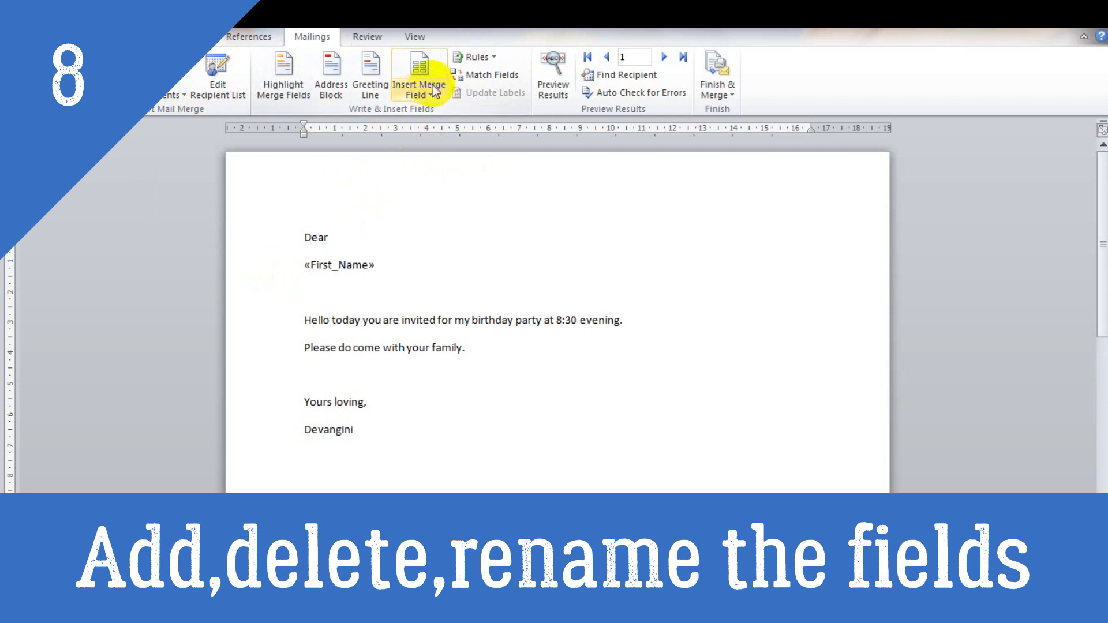
key("Return")
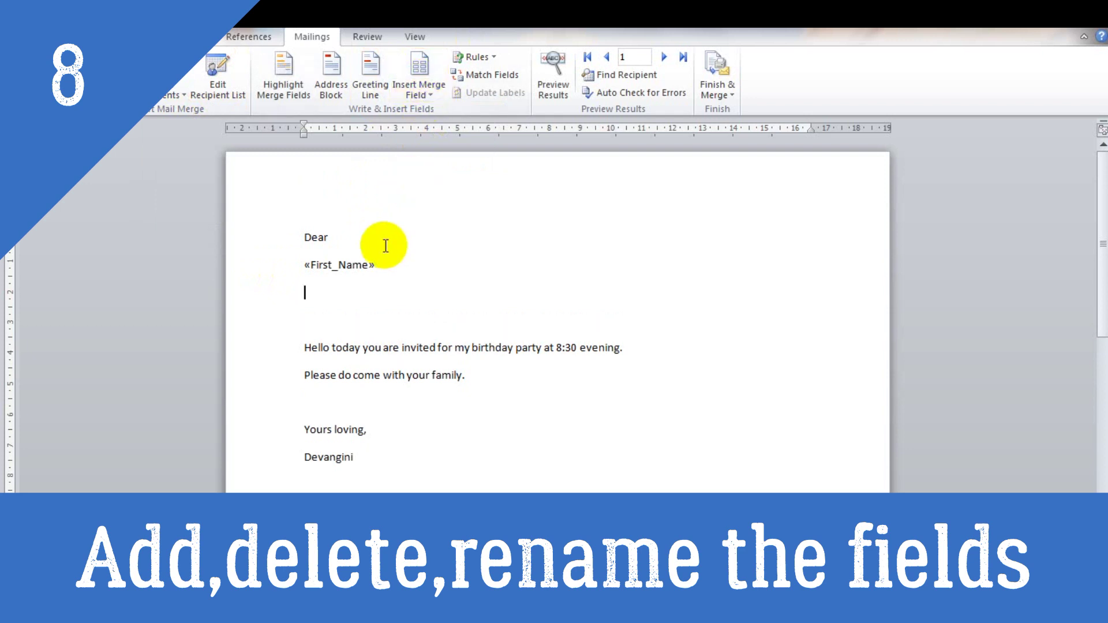
Insert the Address merge field below First_Name and start a new line after it.
left_click(420, 70)
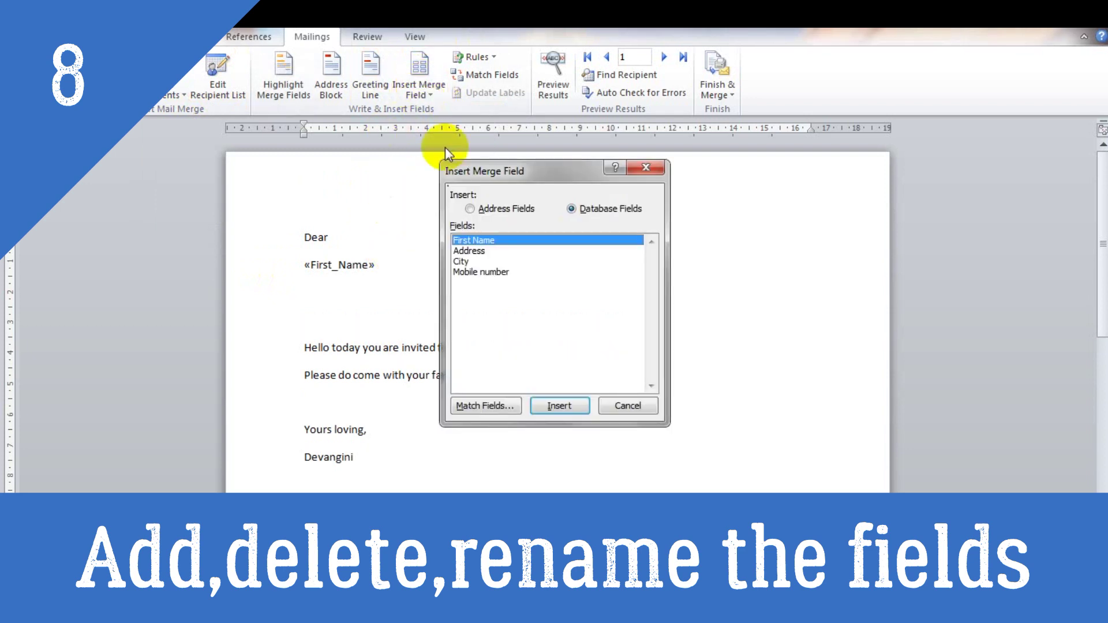
left_click(628, 406)
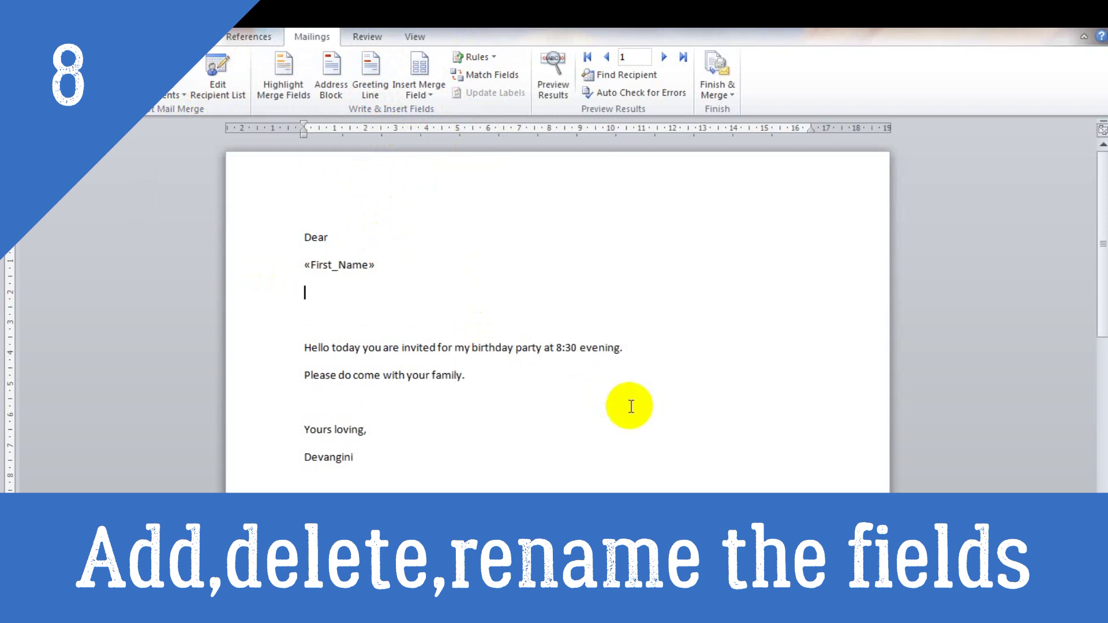
left_click(432, 95)
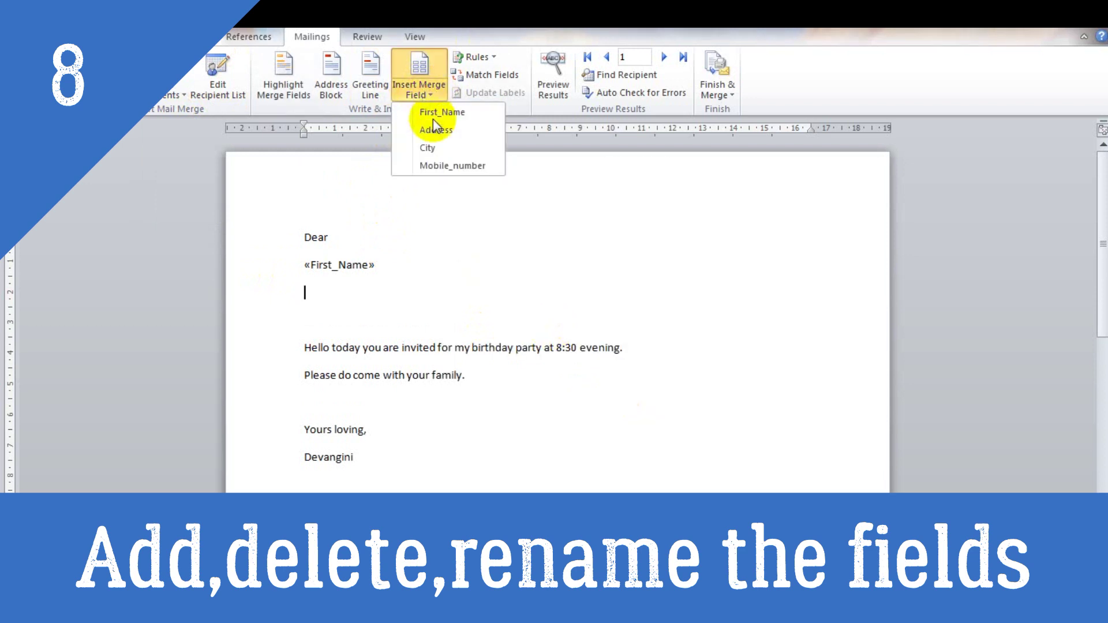
left_click(436, 131)
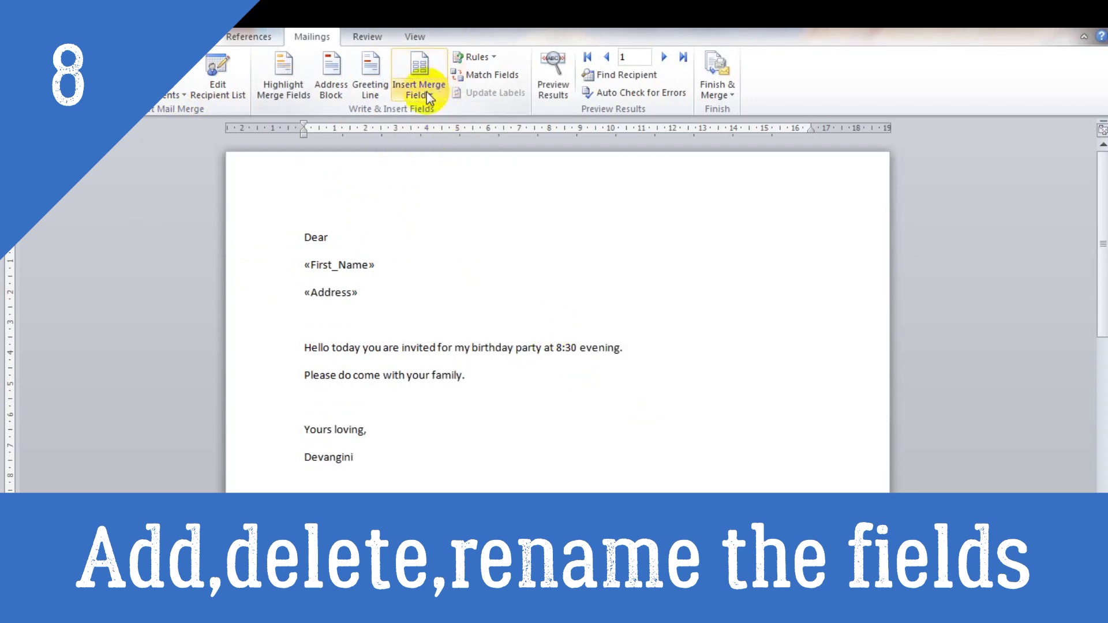
key("Return")
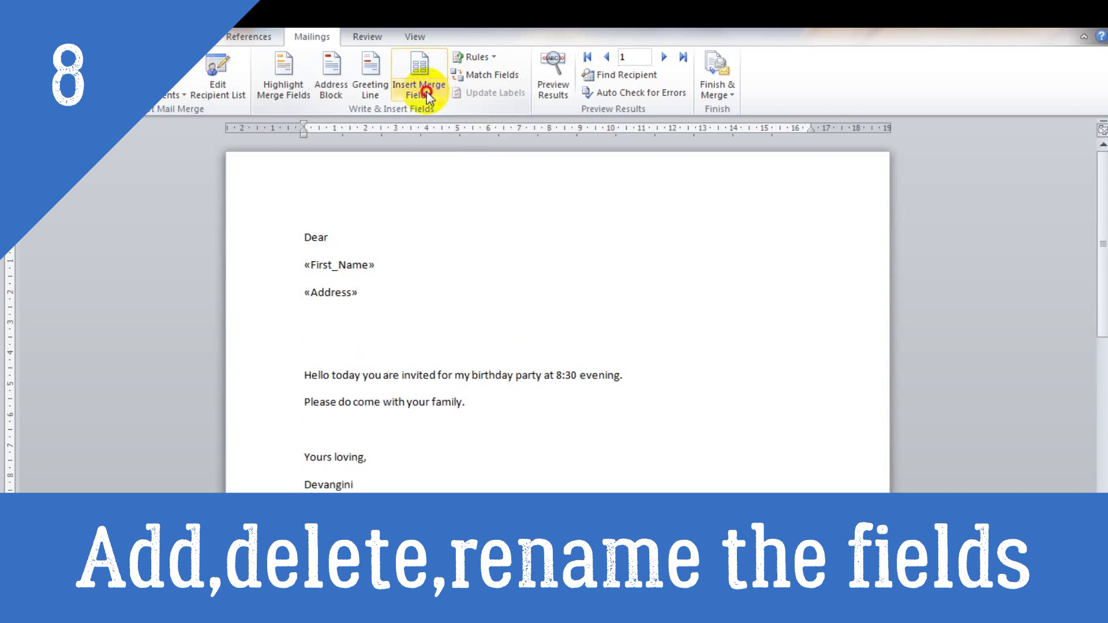
Insert the City and Mobile_number merge fields on separate lines below the Address field.
left_click(430, 97)
left_click(428, 147)
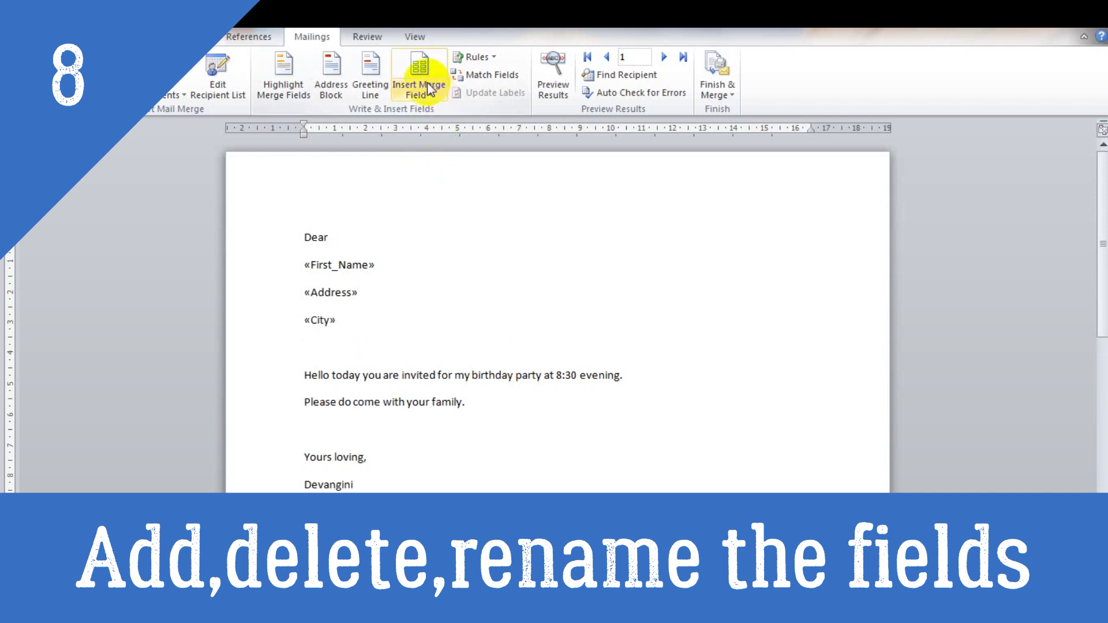
key("Return")
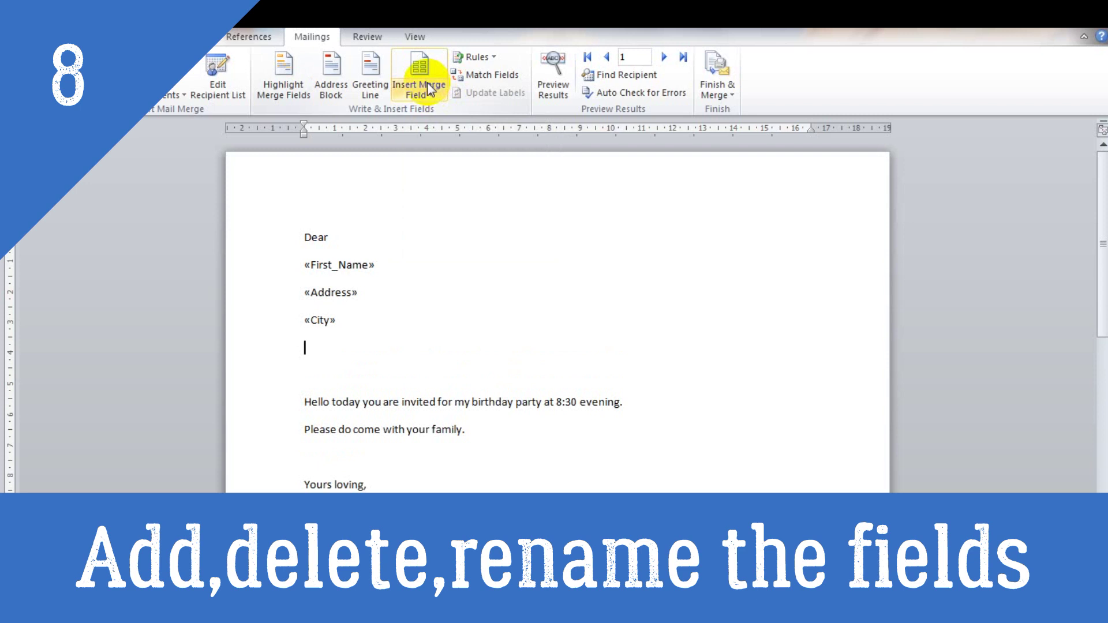
left_click(428, 94)
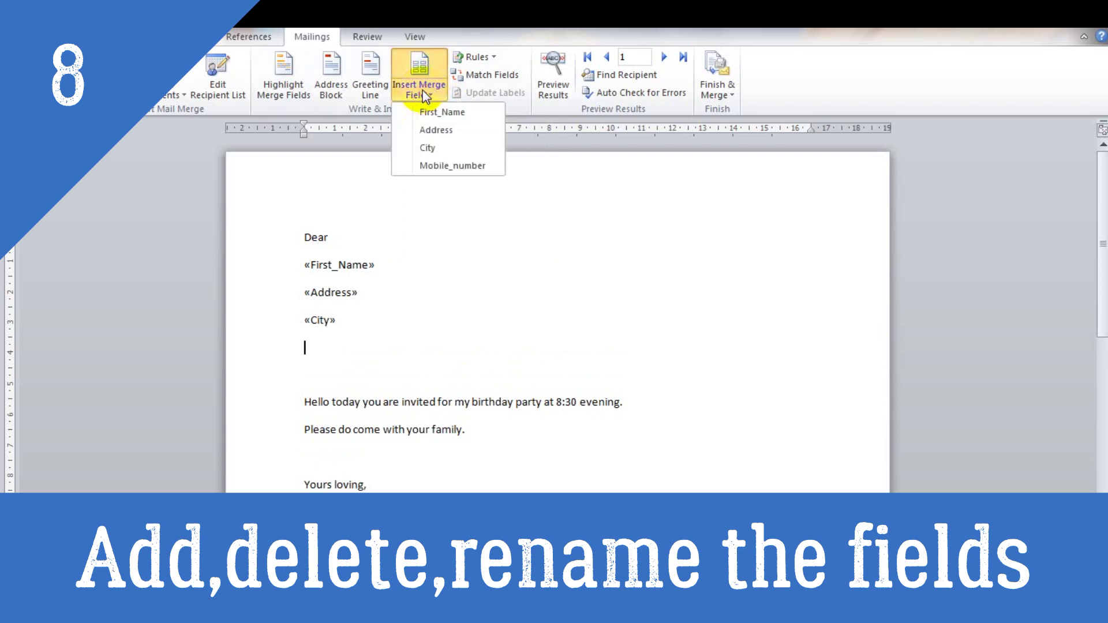
left_click(427, 167)
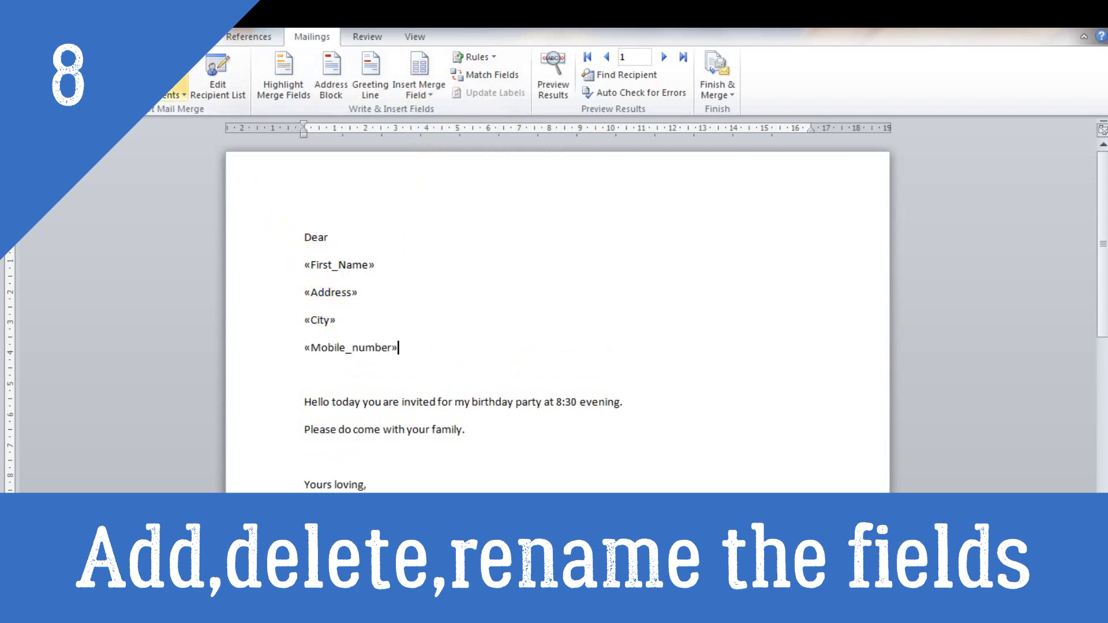
Apply the No Spacing style to the lines from "Dear" through the Mobile_number field.
left_click_drag(283, 240, 283, 366)
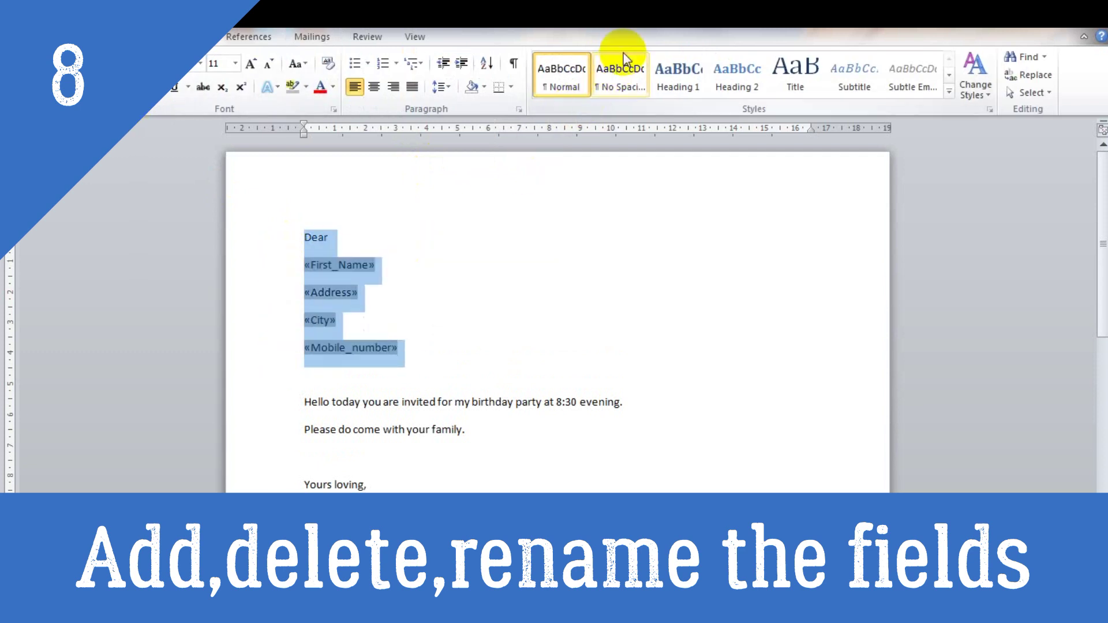
left_click(618, 84)
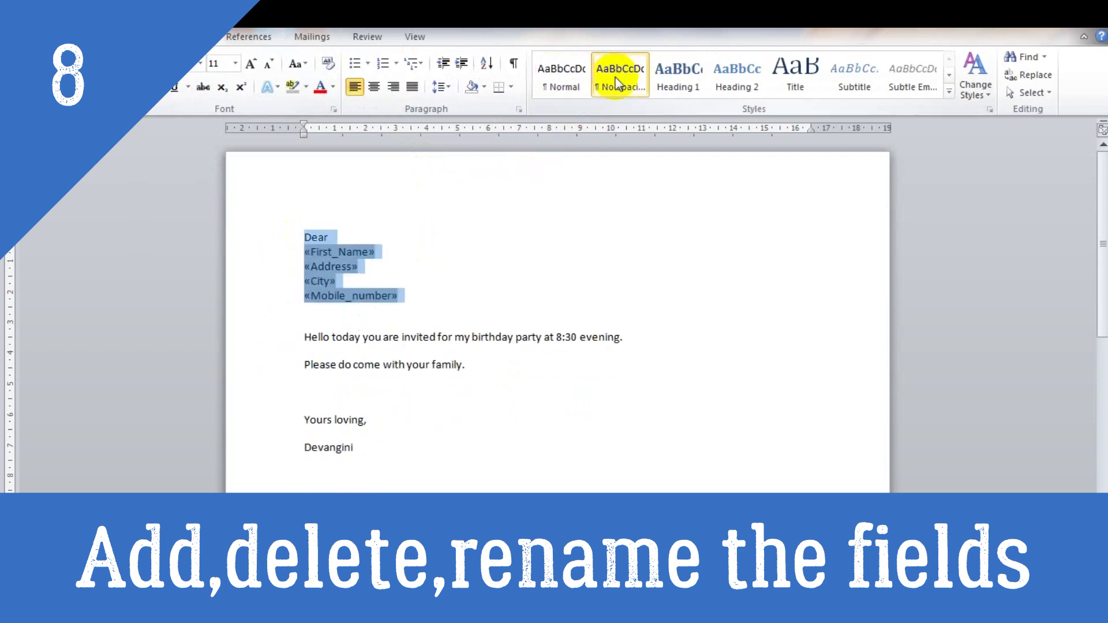
left_click(465, 289)
left_click(309, 37)
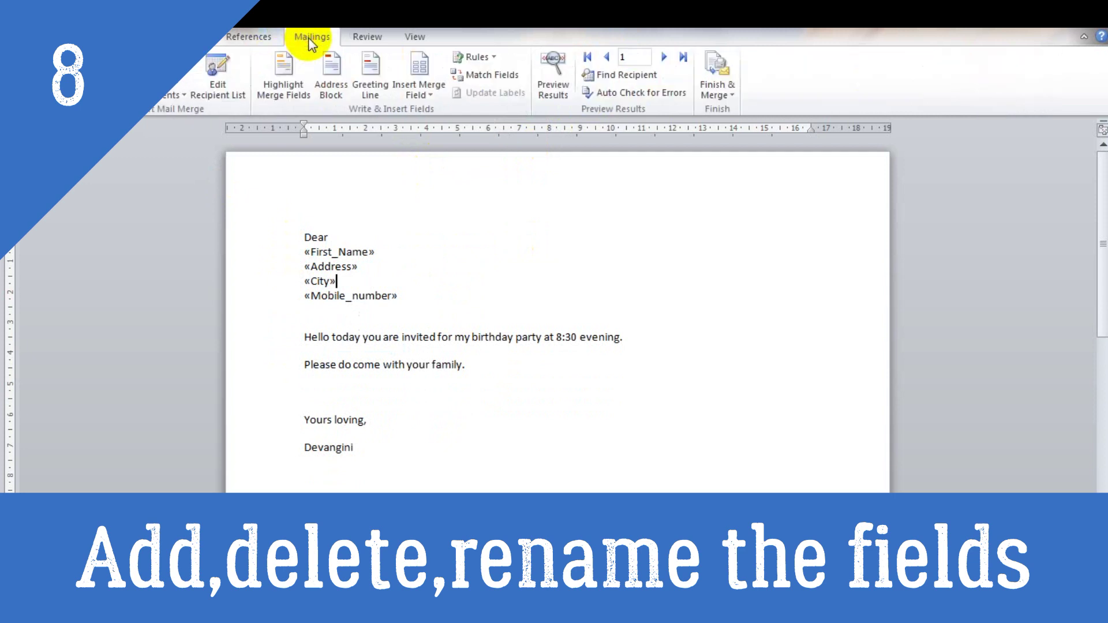
left_click(285, 269)
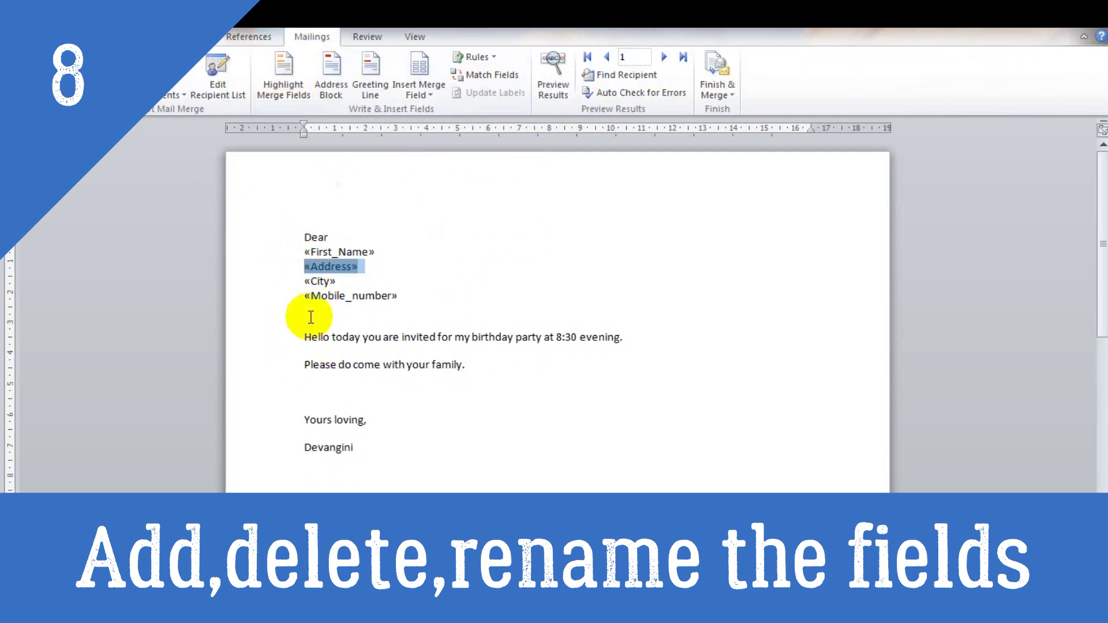
Merge all records of the letter into a new document of individual letters.
left_click(719, 95)
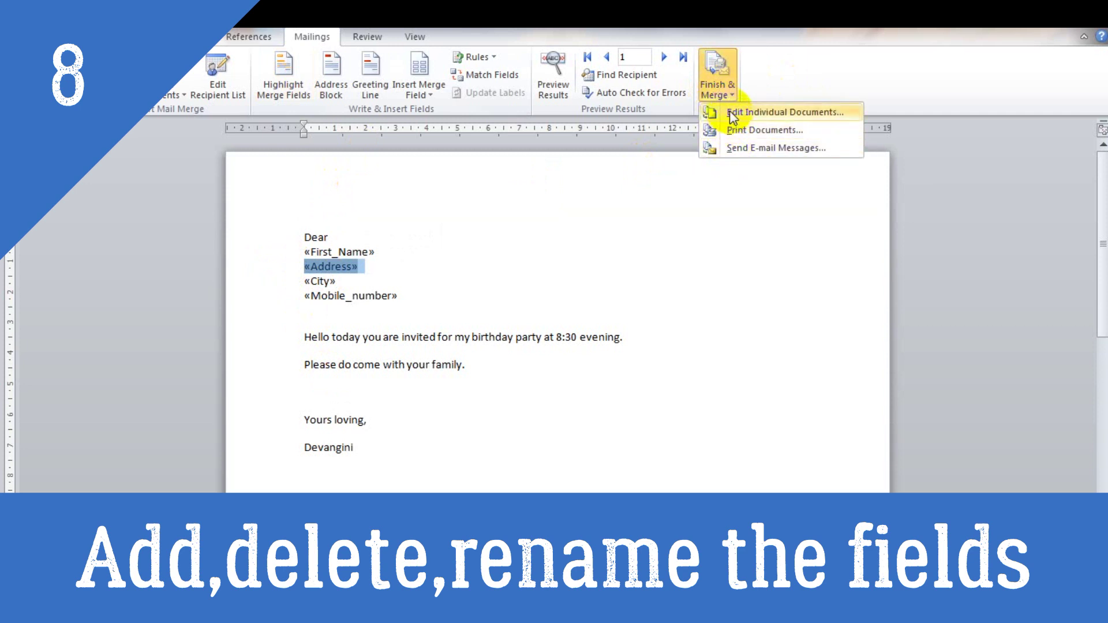
left_click(733, 114)
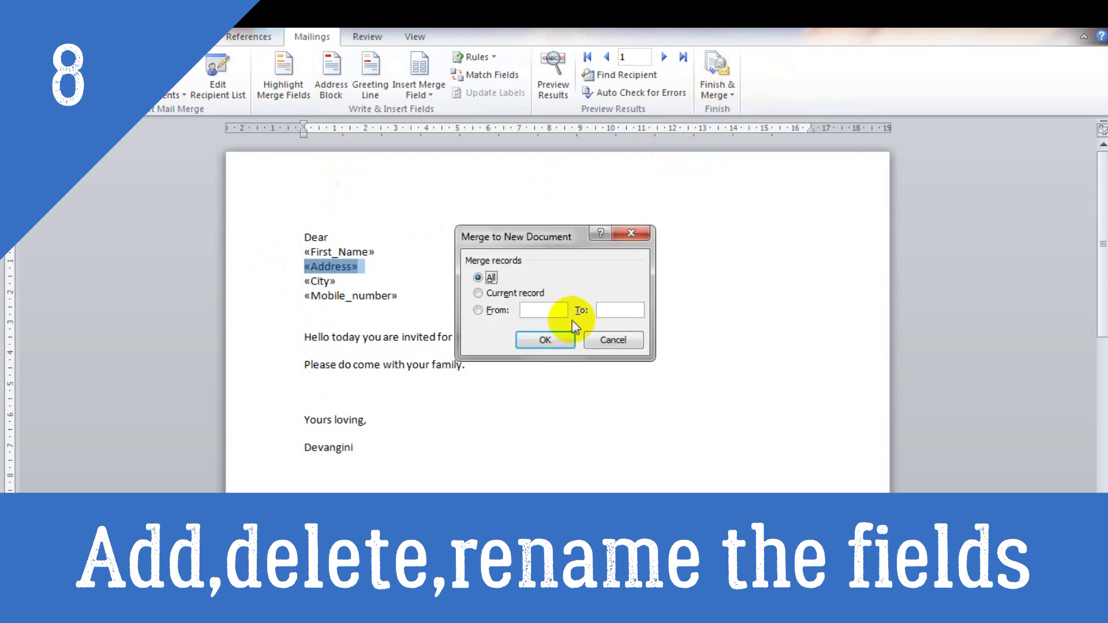
left_click(545, 340)
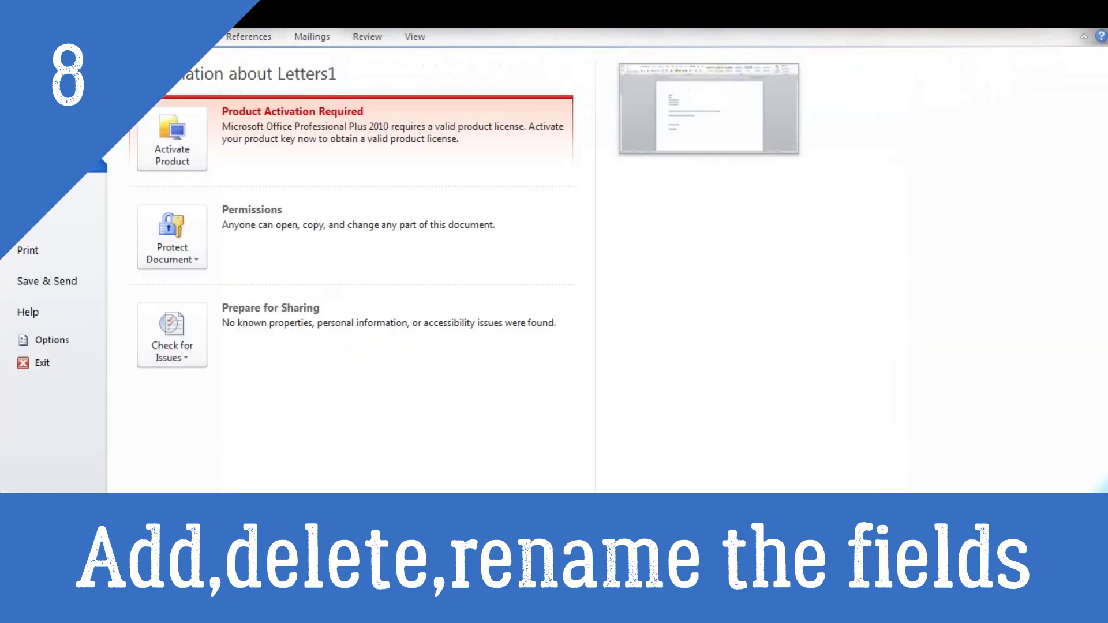
Save the merged letters document to the Desktop as Dear.docx.
left_click(22, 36)
key("Escape")
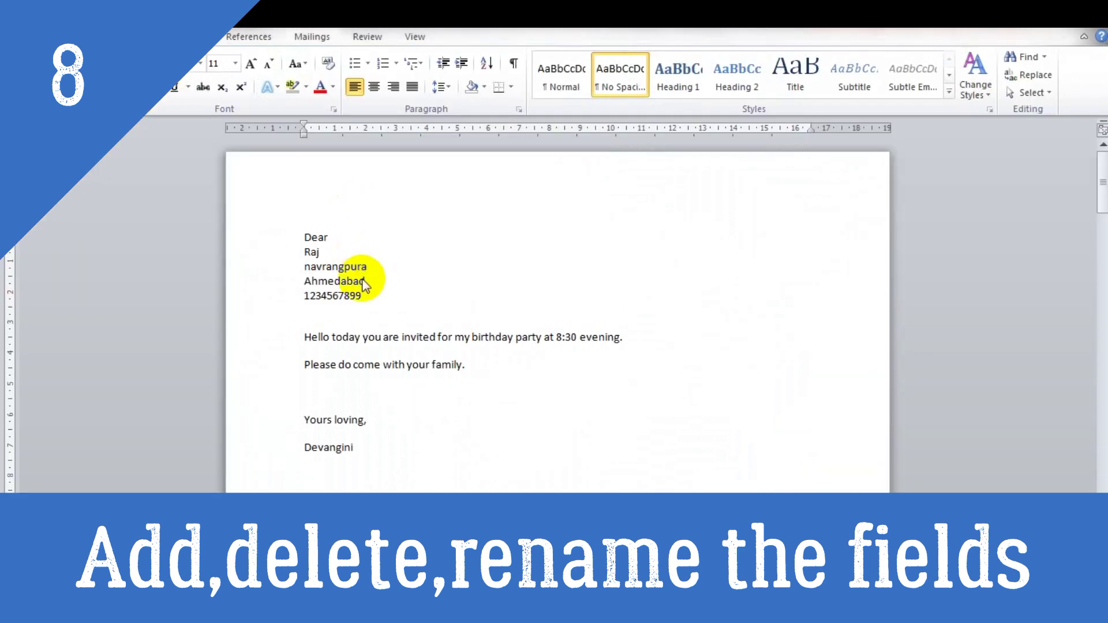
key("ctrl+s")
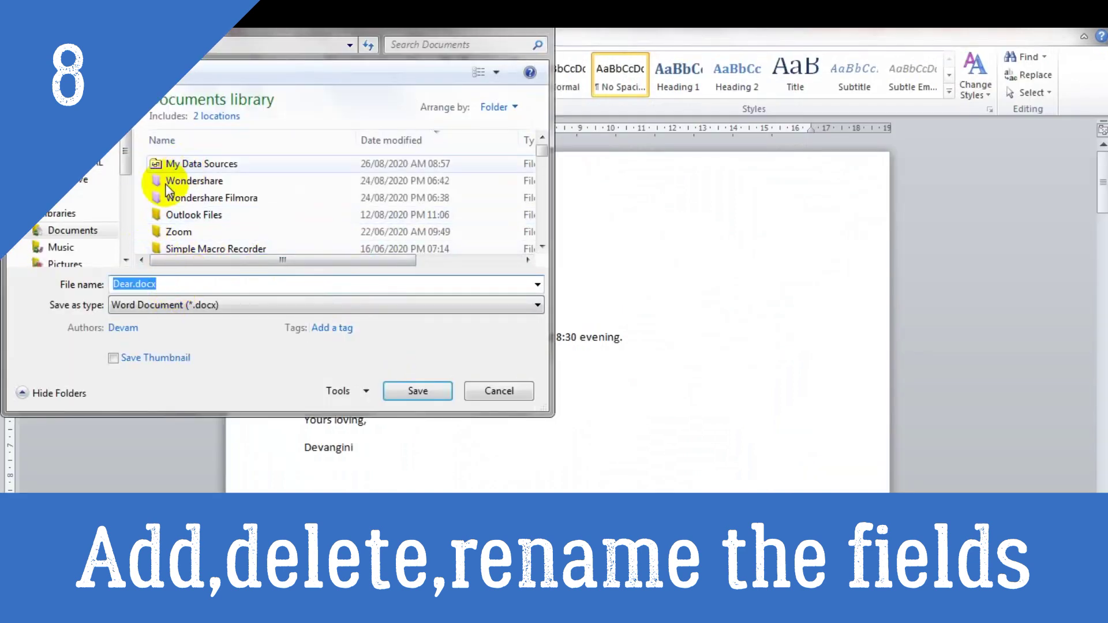
left_click(62, 112)
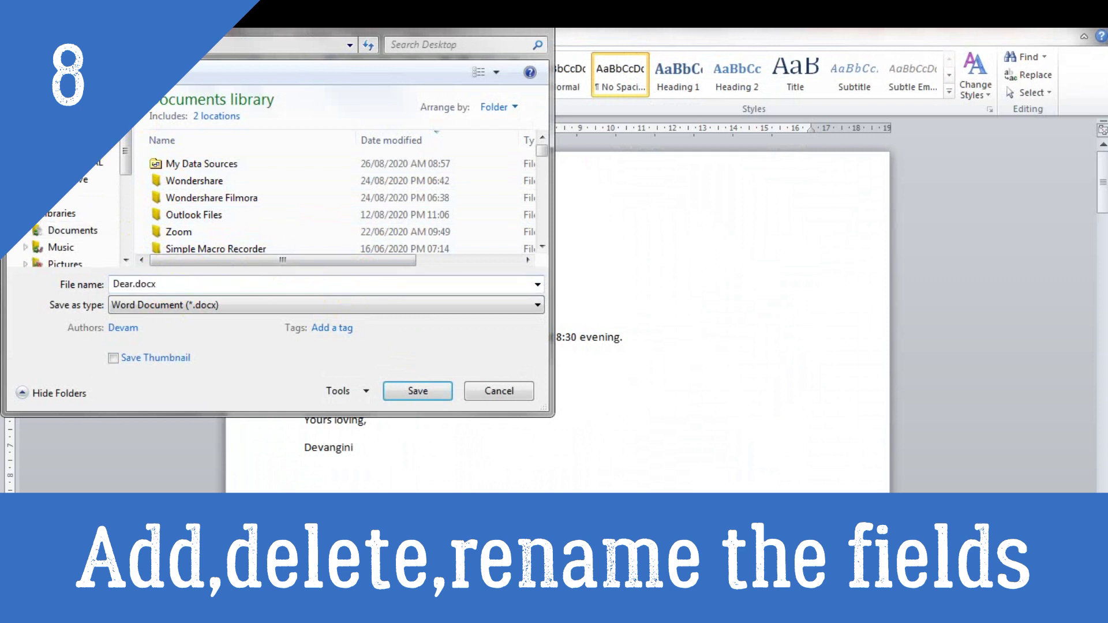
left_click(390, 398)
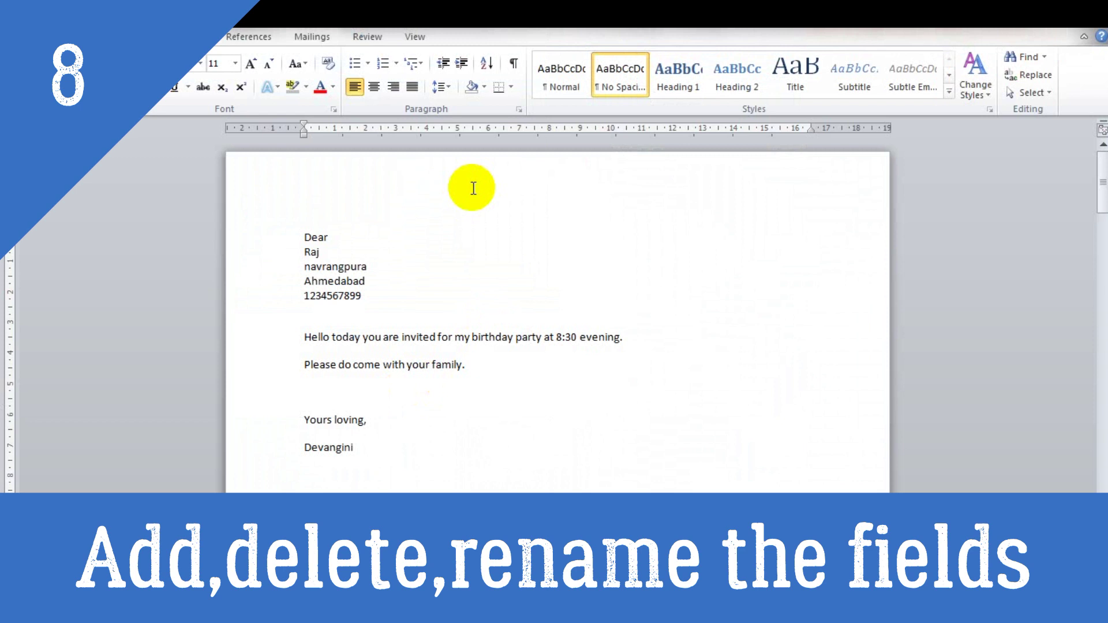
Look through the merged letters and check the name, address, city and mobile number on each page.
left_click(317, 35)
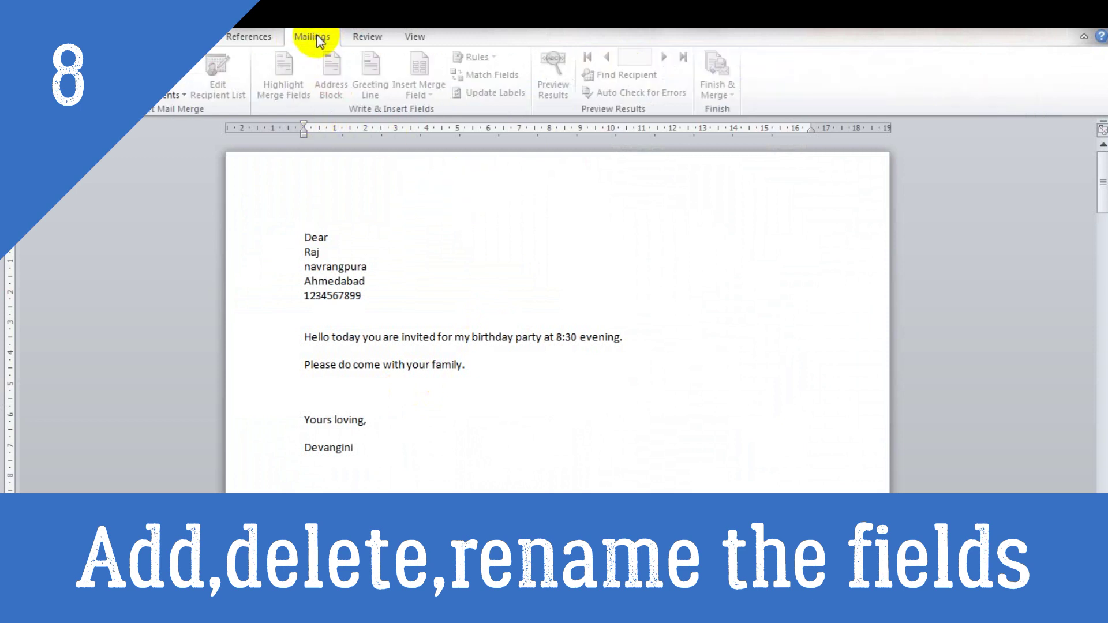
left_click(352, 266)
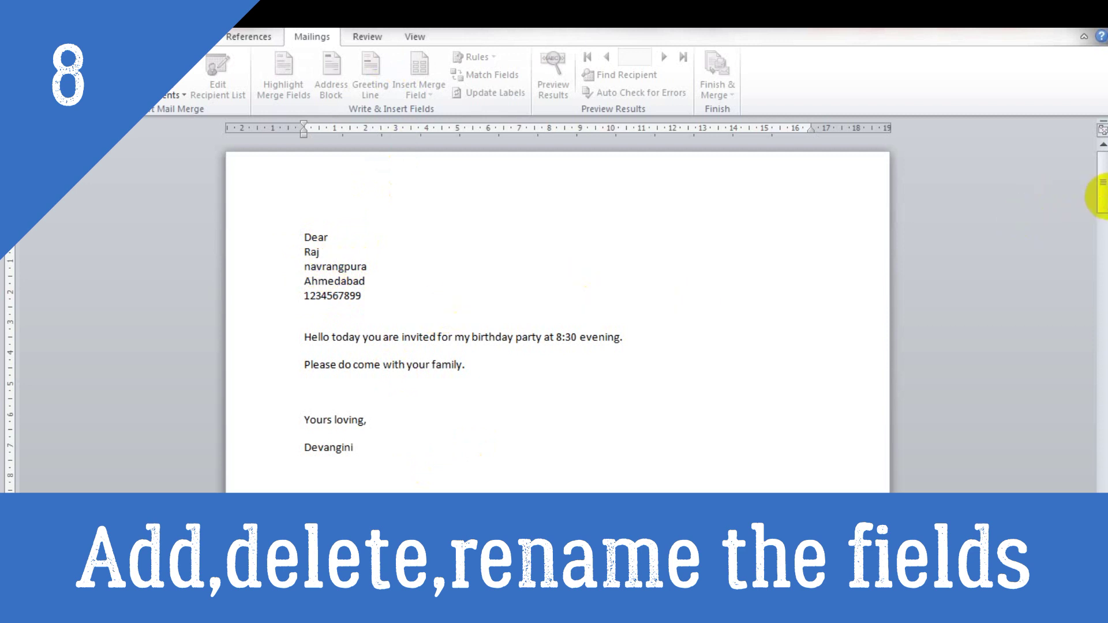
left_click_drag(1100, 211, 1093, 344)
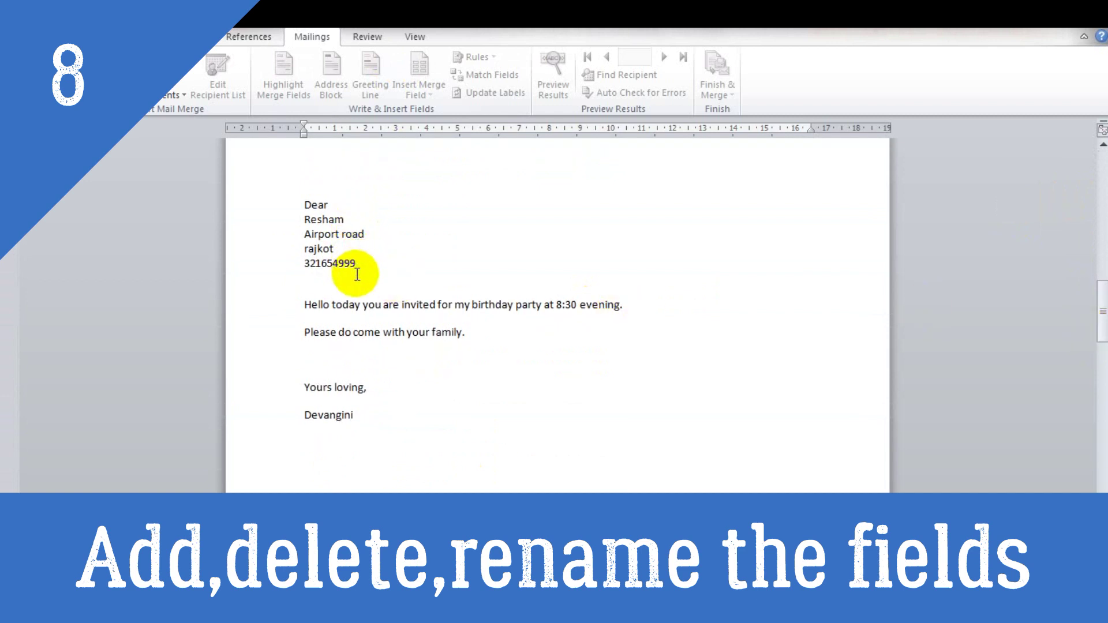
left_click_drag(1101, 334, 1095, 453)
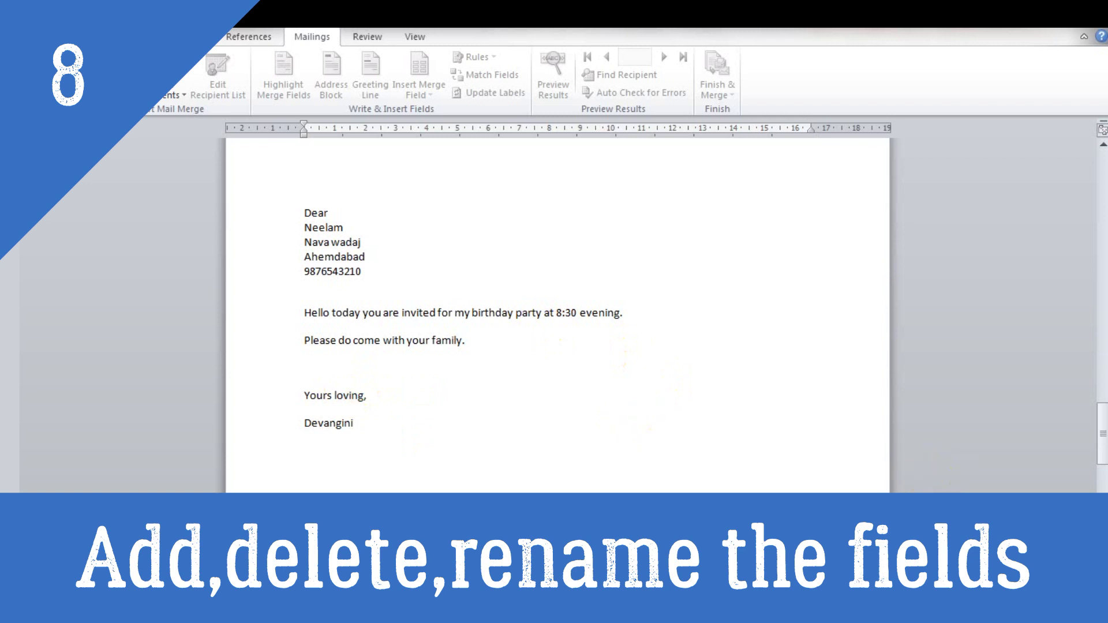
scroll(557, 306, "down", 6)
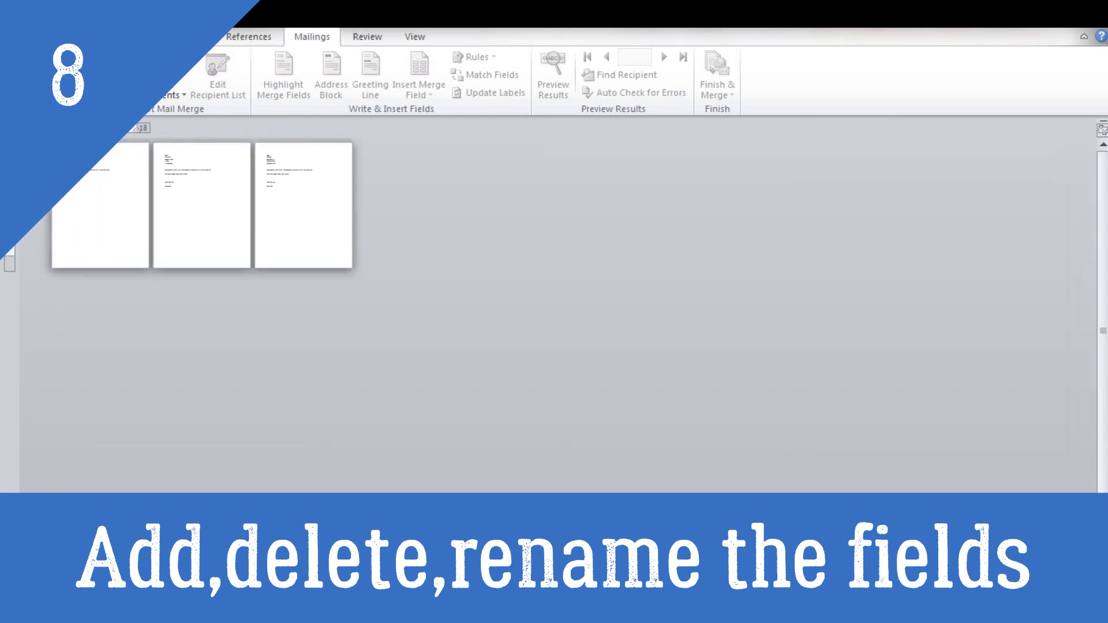
scroll(557, 306, "up", 5)
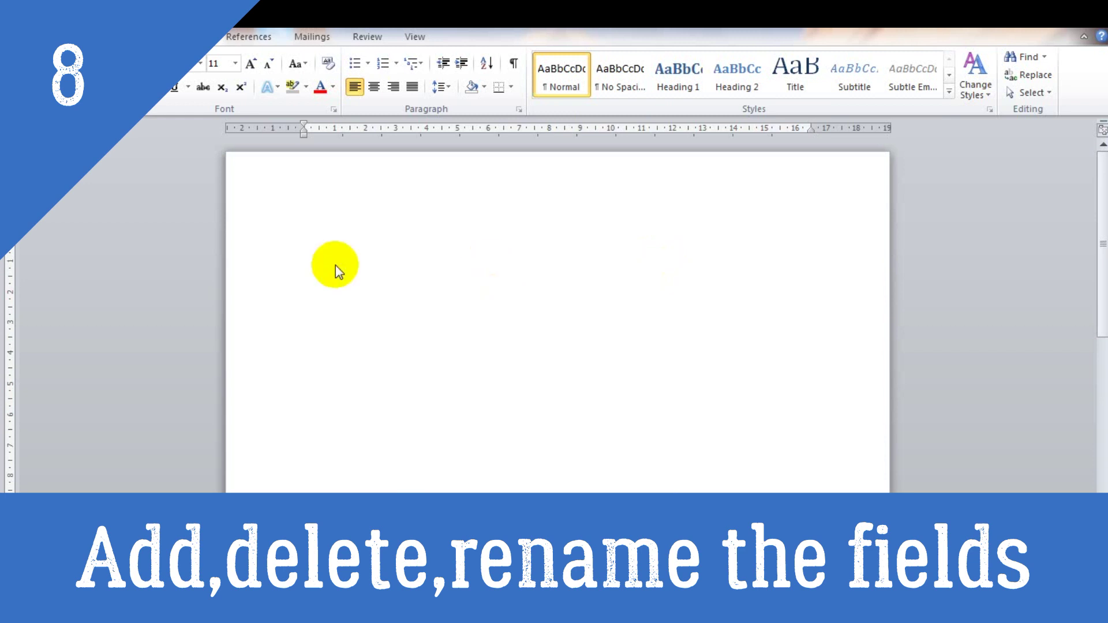
Start a Letters mail merge in the blank document.
left_click(305, 38)
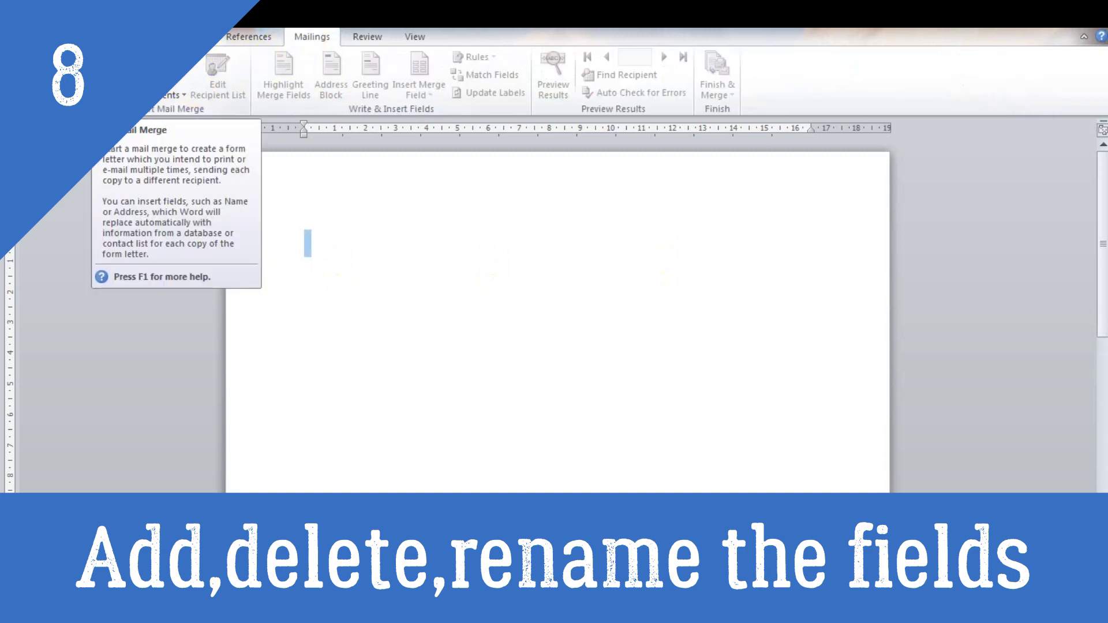
left_click(167, 87)
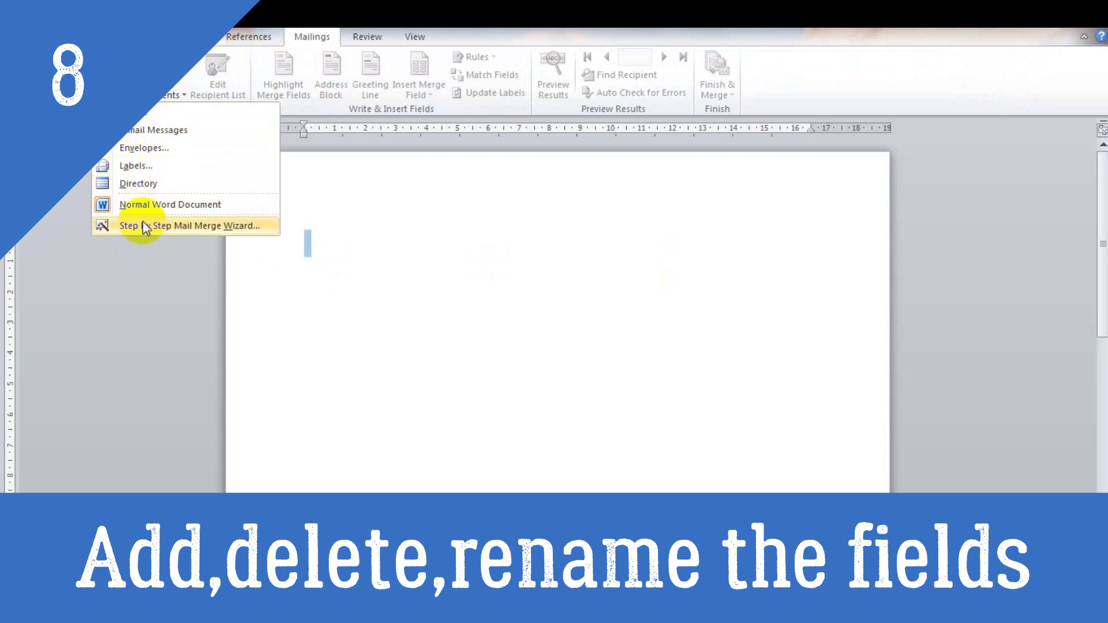
left_click(148, 116)
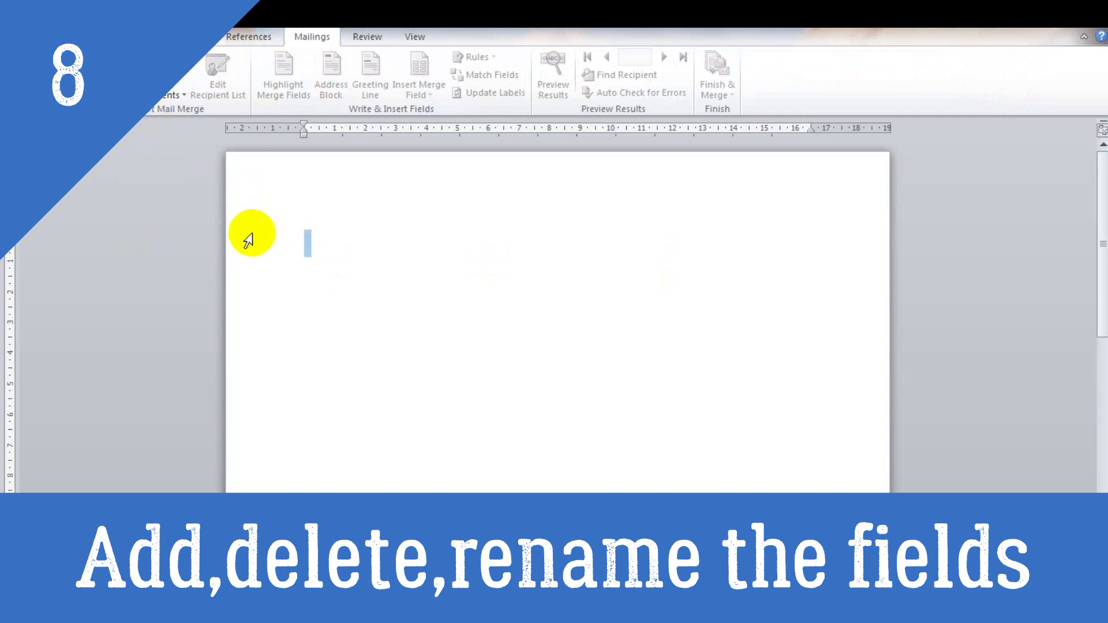
Write "Dear" and, a few lines below it, "Hello today you are invited for my birthday party at 8:30".
left_click(411, 290)
type("dEAR")
key("BackSpace")
key("BackSpace")
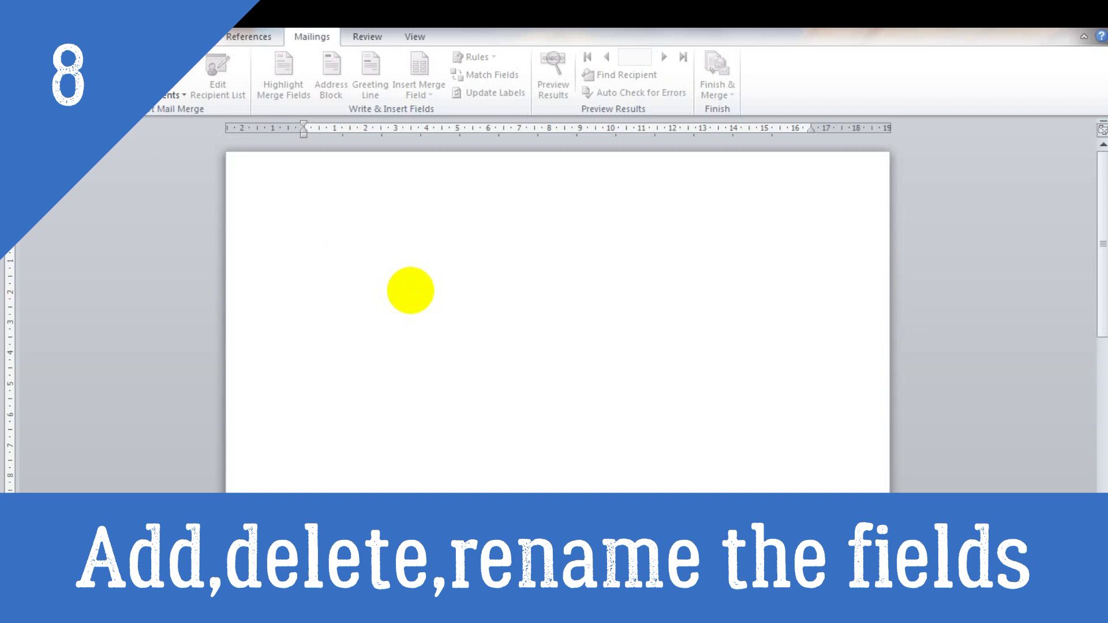
type("Dear")
type("ite")
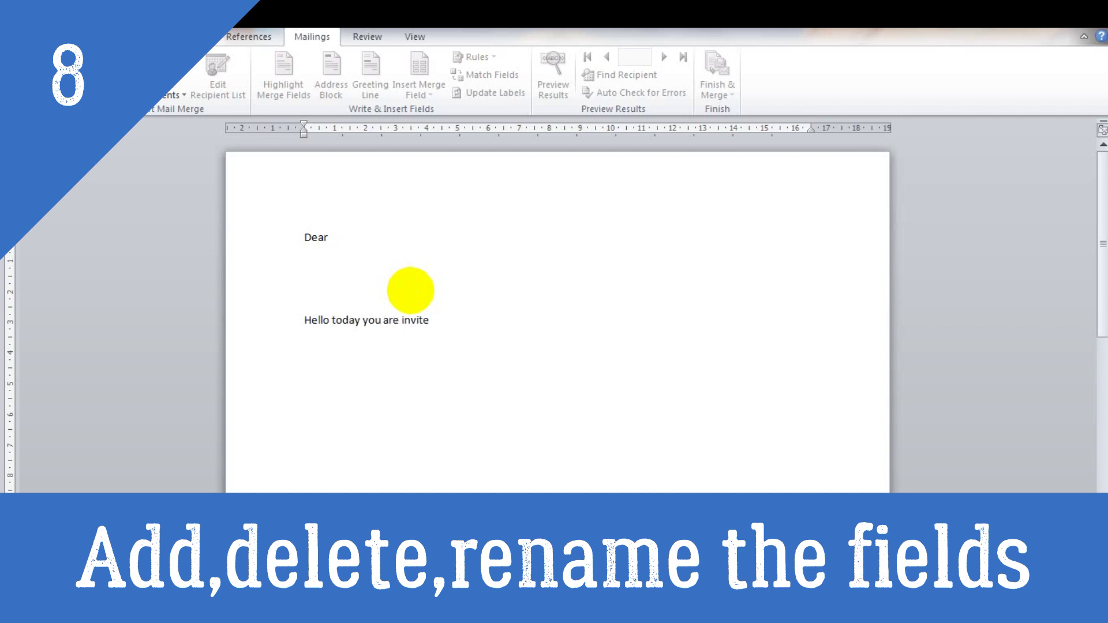
type("d for my birthday party at  8:30")
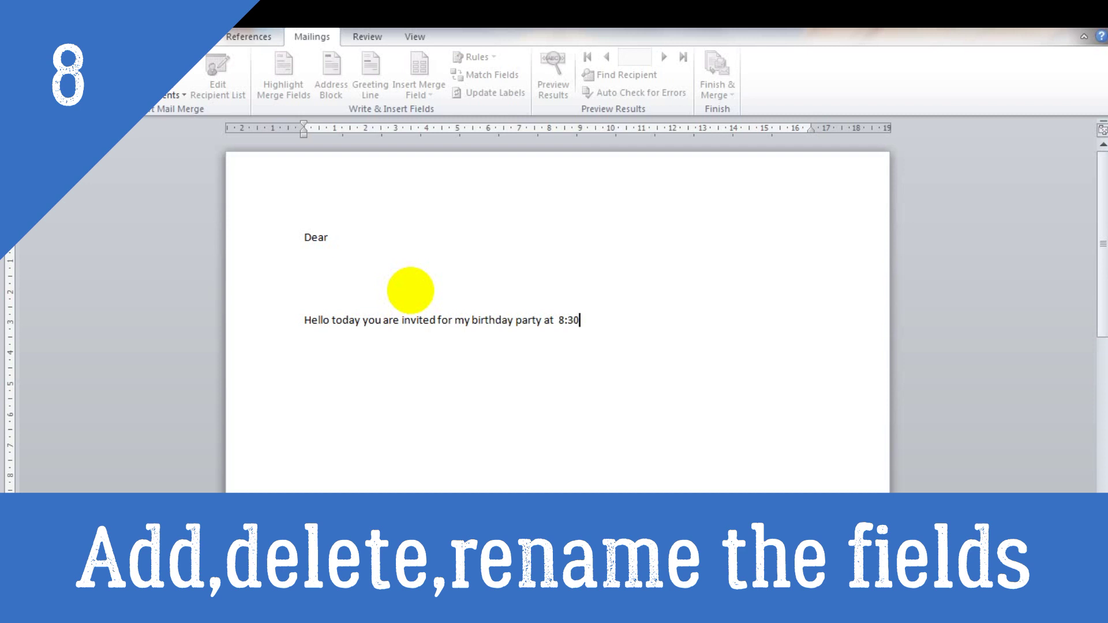
Add the line "Please do come with your family." and the closing "Yours loving," followed by the sender's name.
type("Ple")
key("BackSpace")
key("BackSpace")
type("do come with your fam")
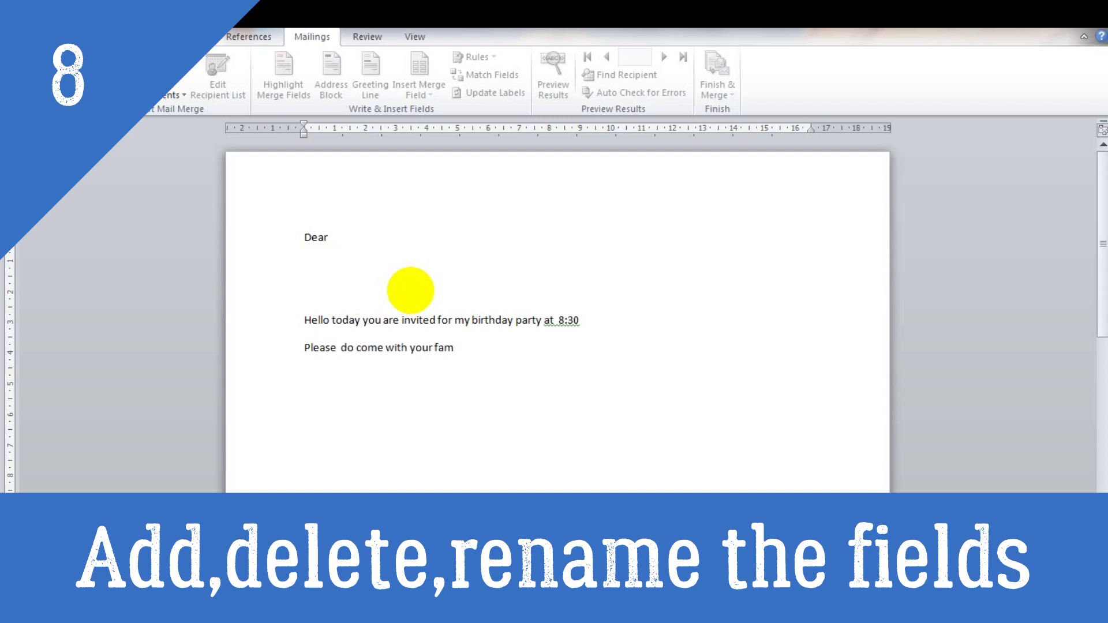
key("Return")
key("Return")
type("Yours loving,")
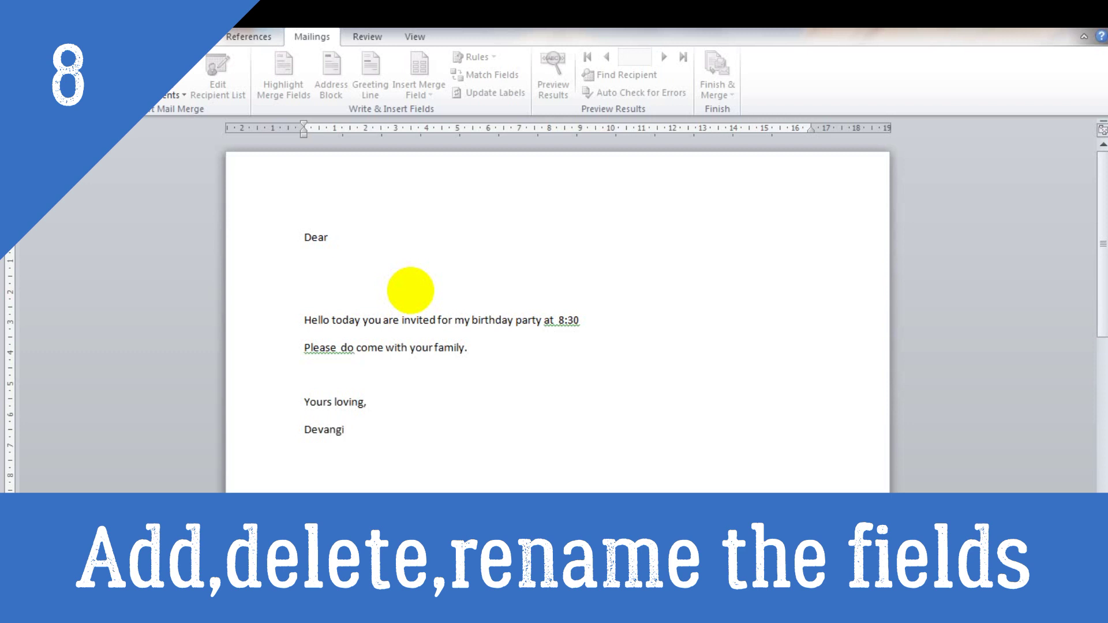
Remove the extra spaces before "do" and "8:30", and end the invitation sentence with "evening.".
left_click(342, 349)
key("BackSpace")
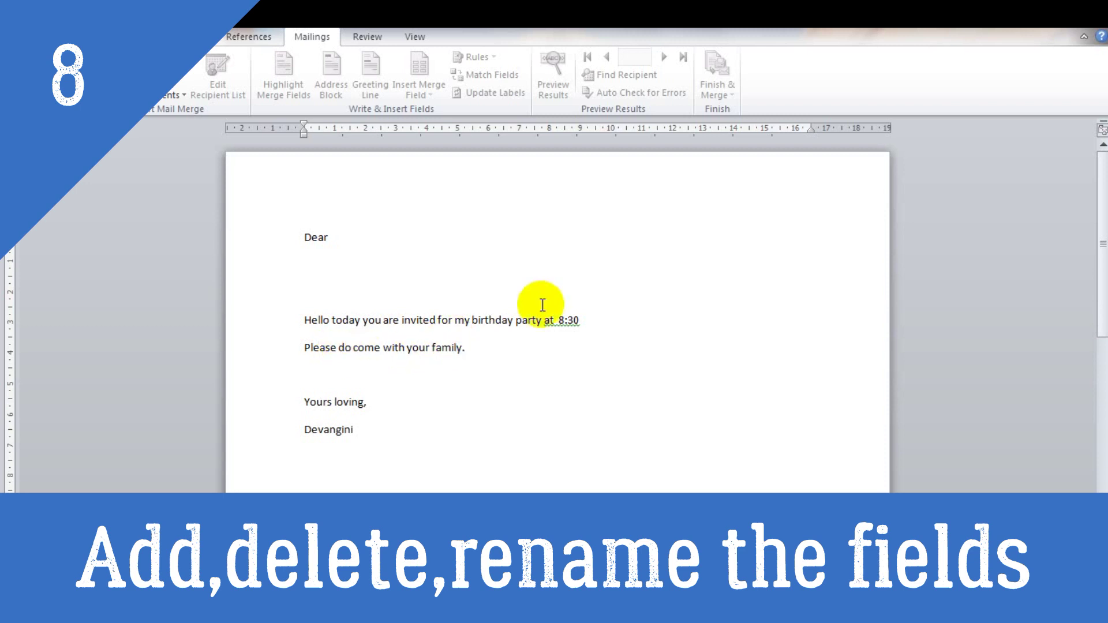
left_click(560, 321)
key("BackSpace")
left_click(581, 316)
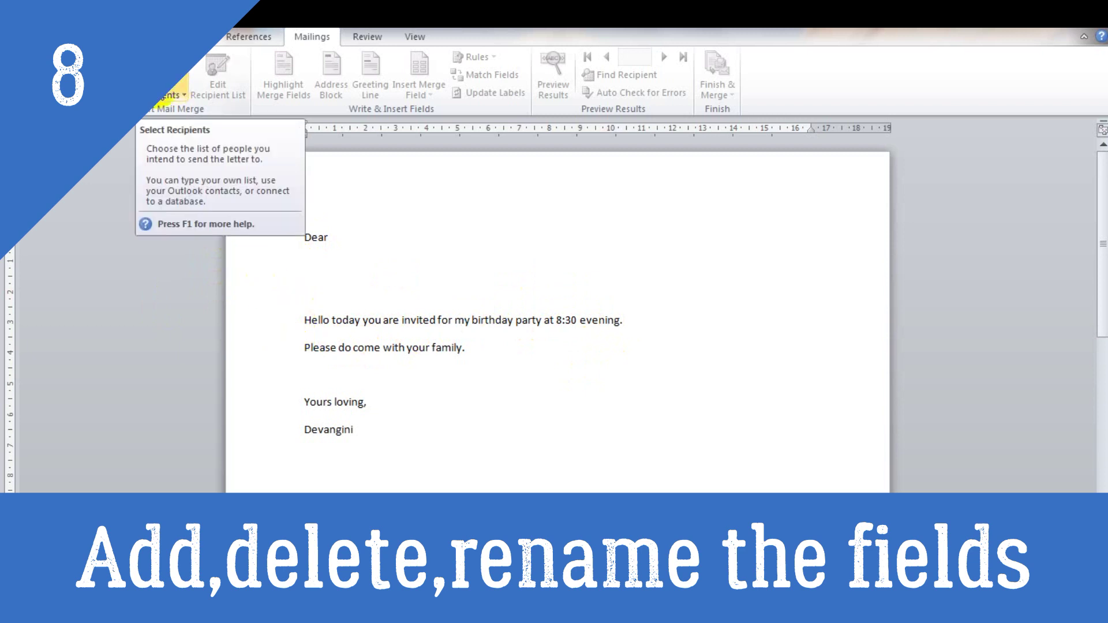
Start a new typed recipient list and open the customization of its columns.
left_click(170, 84)
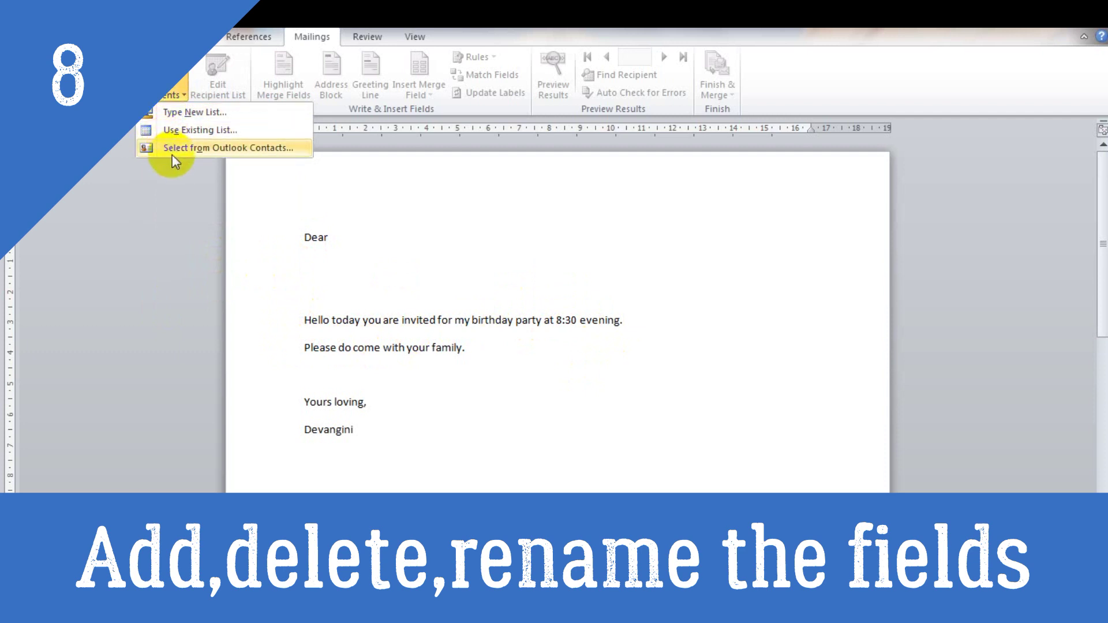
left_click(176, 113)
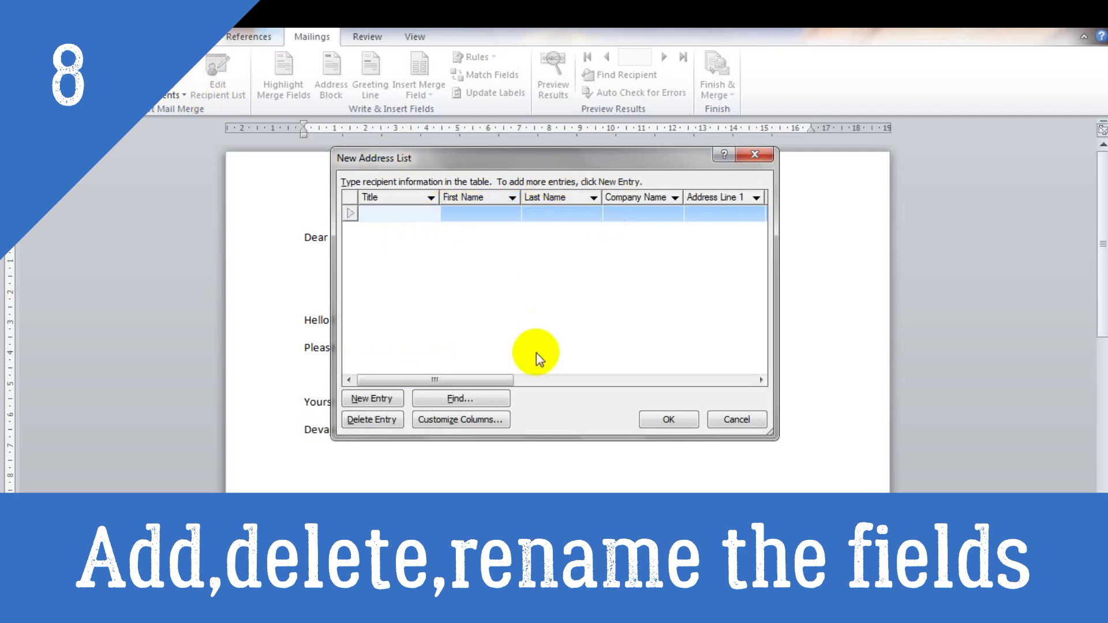
left_click_drag(495, 381, 404, 385)
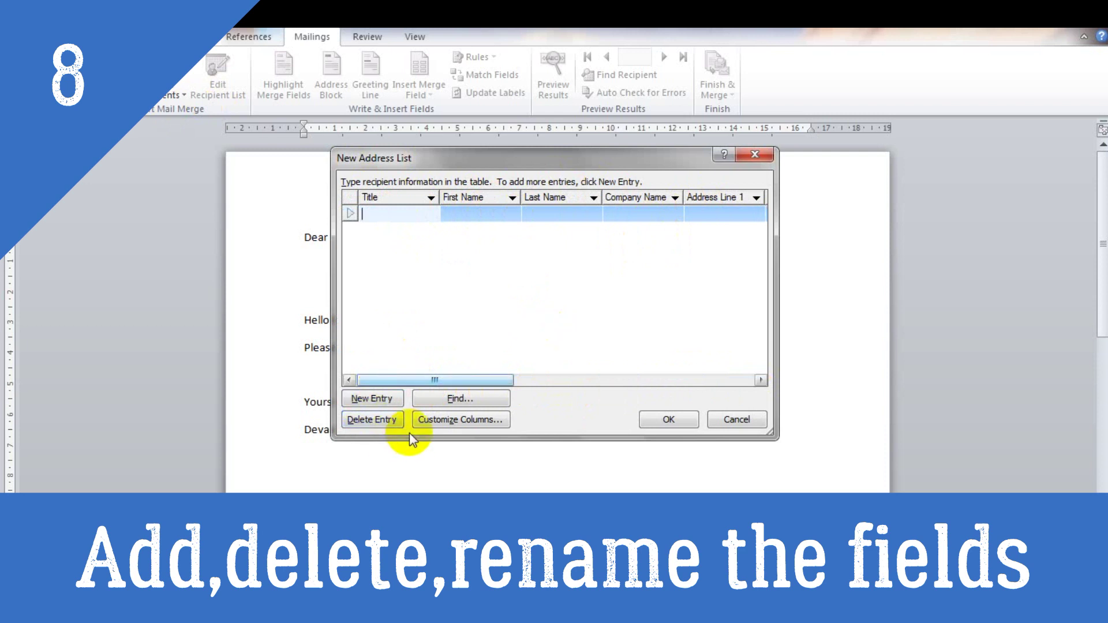
left_click(434, 422)
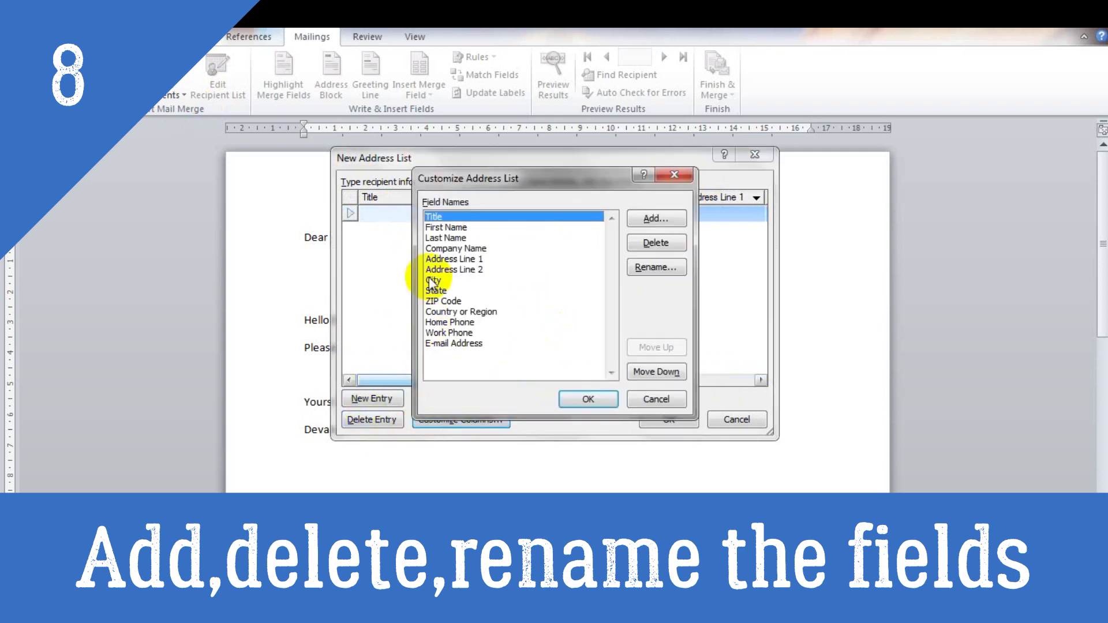
Delete the Title and Last Name fields from the address list, confirming each deletion.
left_click(654, 243)
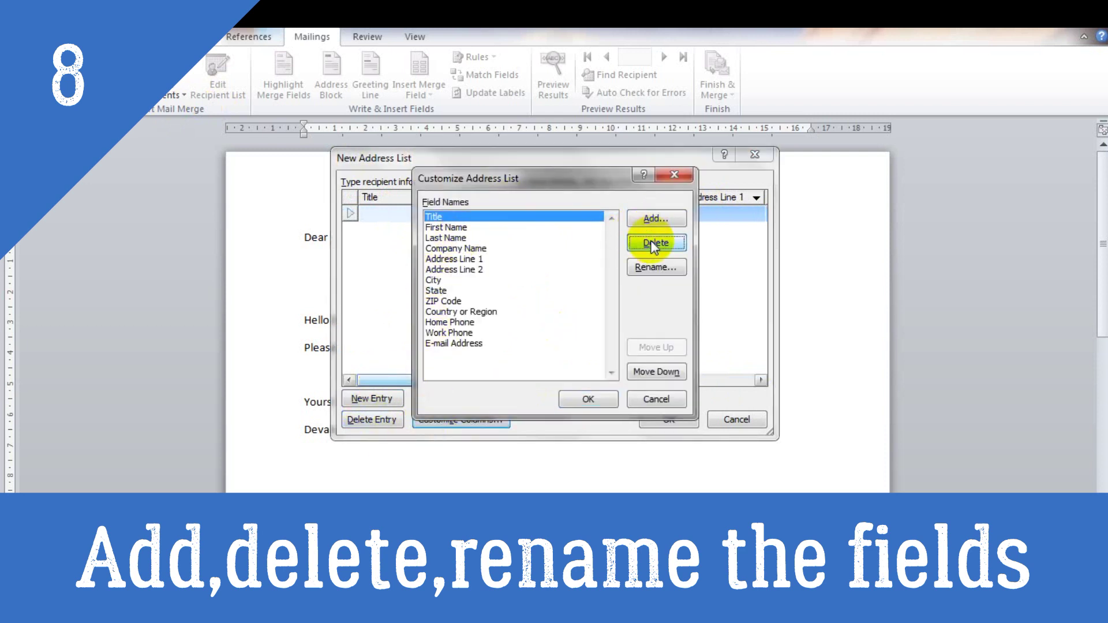
left_click(526, 349)
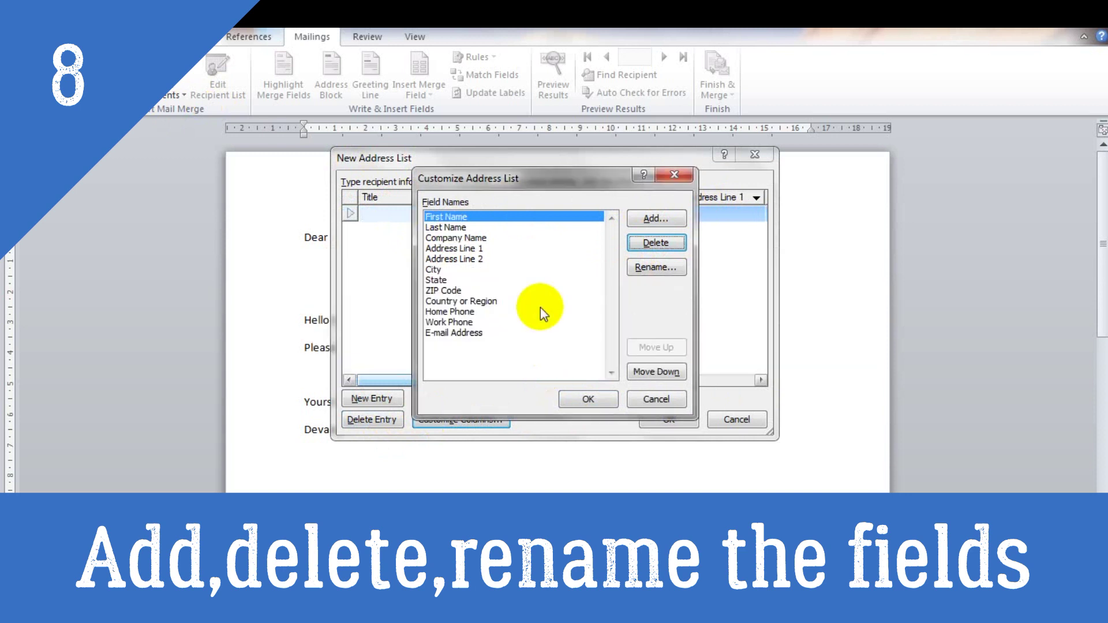
left_click(462, 226)
left_click(649, 246)
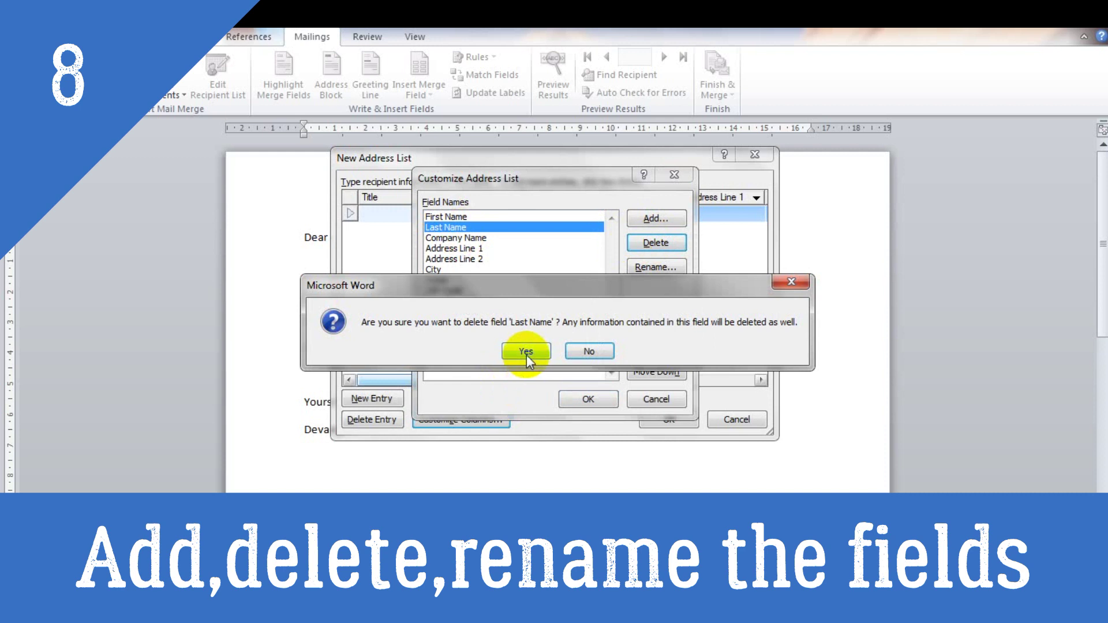
left_click(526, 350)
Delete the Company Name and Address Line 2 fields from the address list, confirming each deletion.
left_click(472, 230)
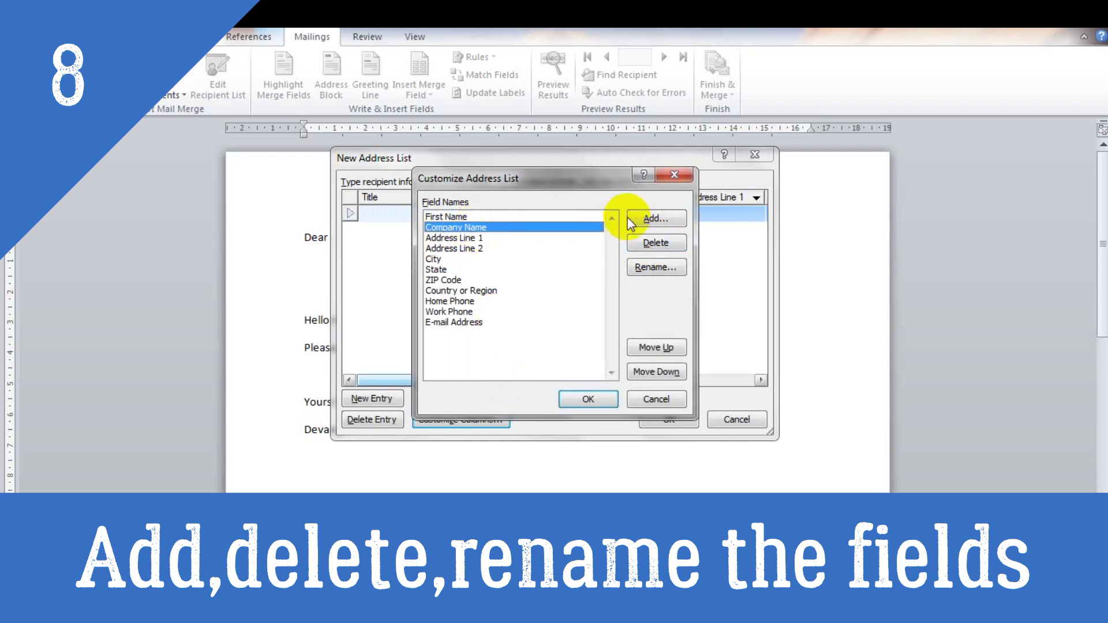
left_click(649, 243)
left_click(545, 353)
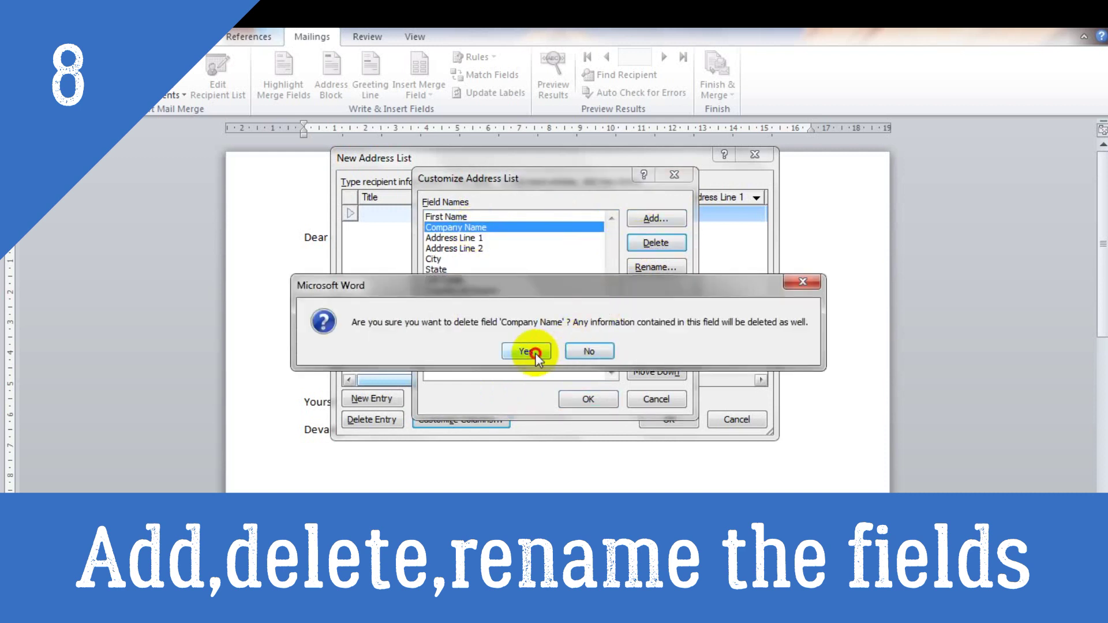
left_click(474, 238)
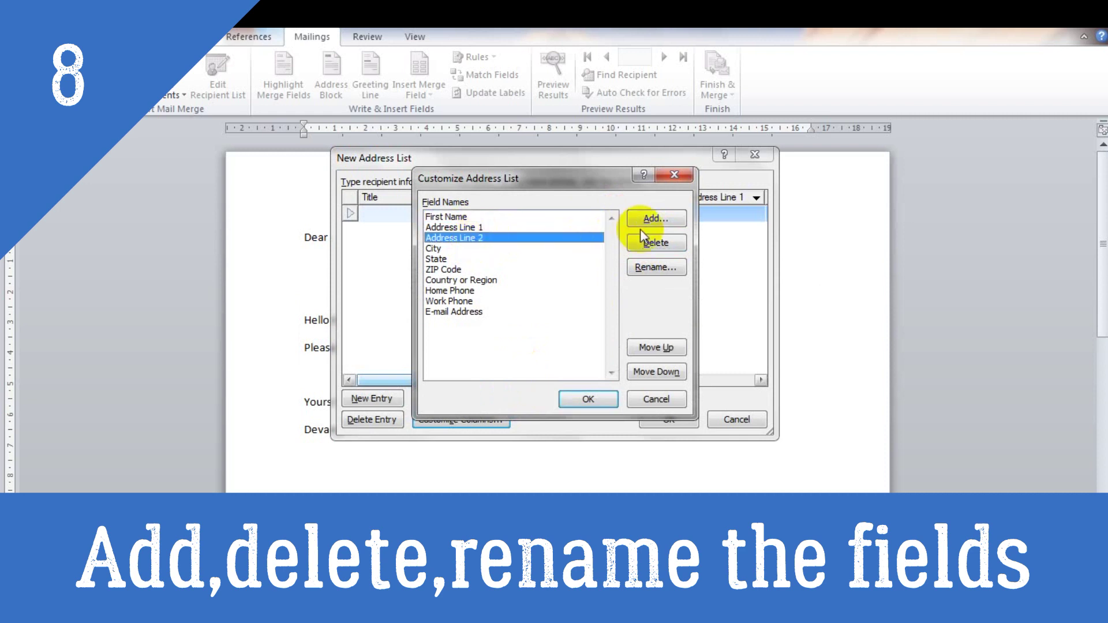
left_click(656, 243)
left_click(522, 351)
Delete the State and ZIP Code fields from the address list, confirming each deletion.
left_click(448, 248)
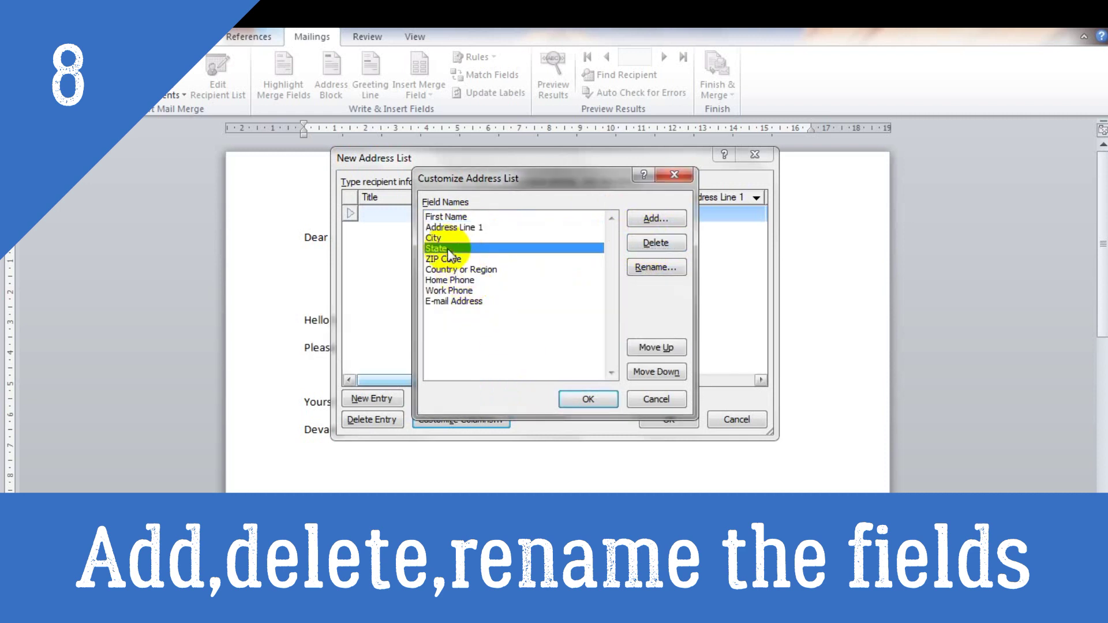
left_click(658, 242)
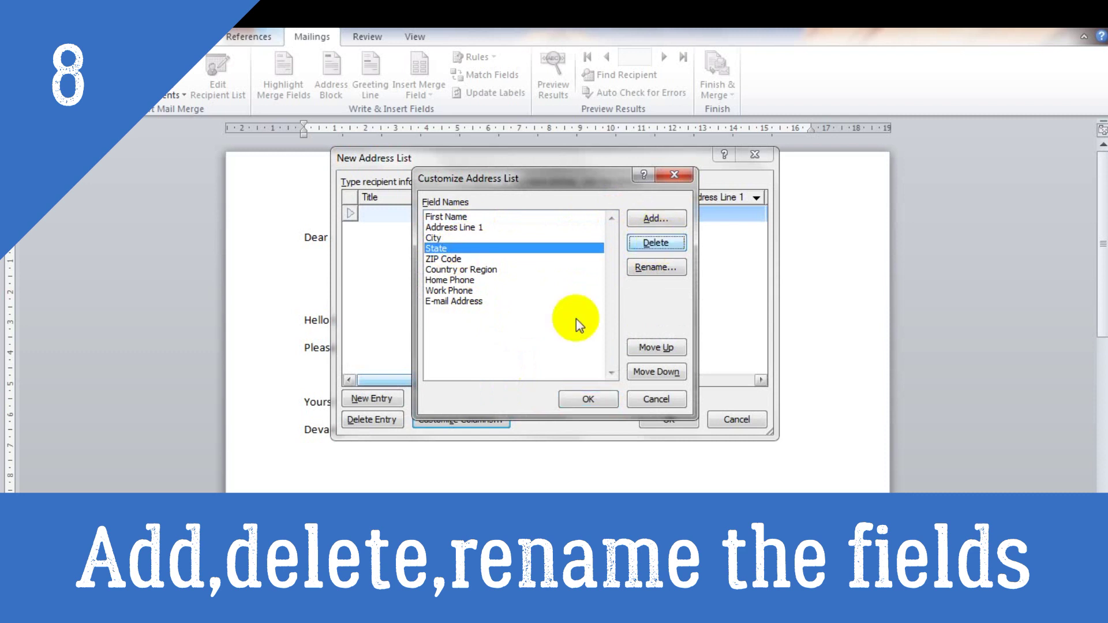
left_click(526, 352)
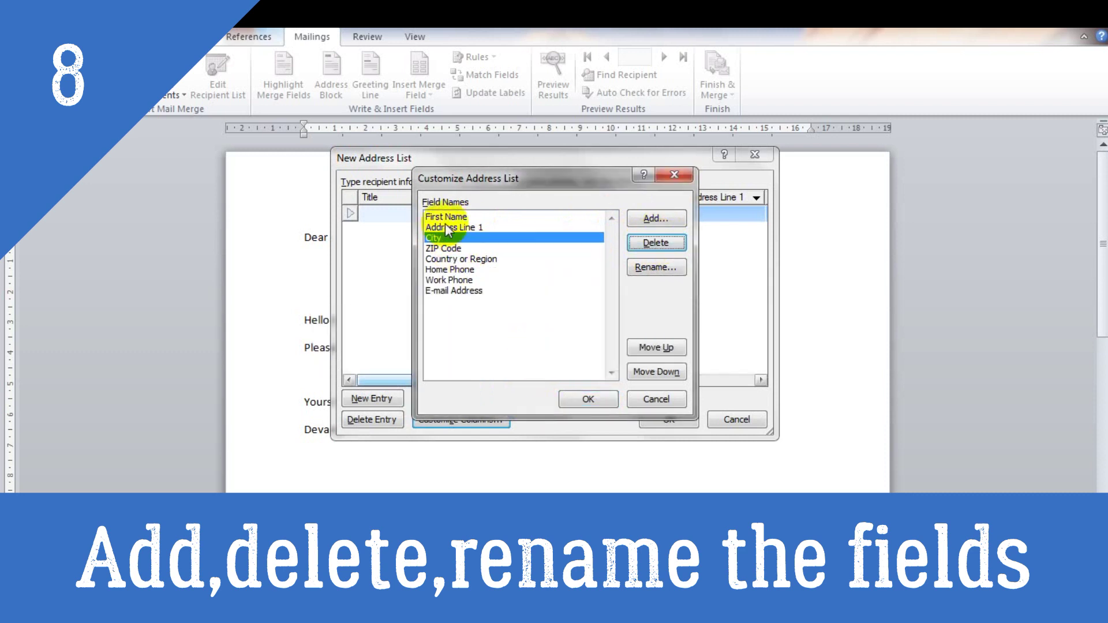
left_click(454, 249)
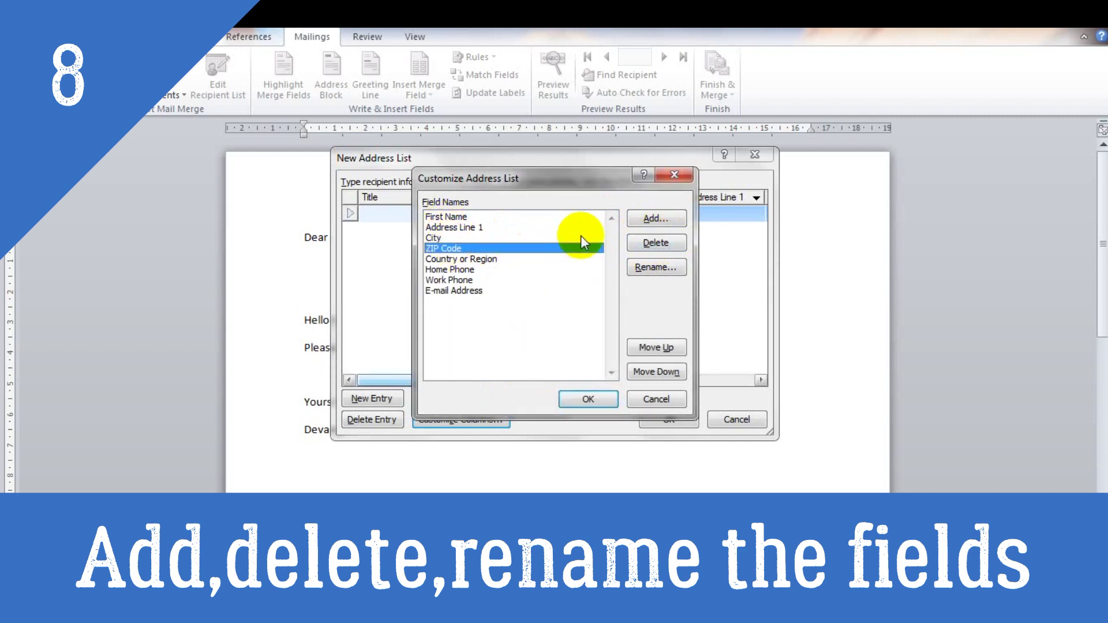
left_click(638, 243)
left_click(536, 348)
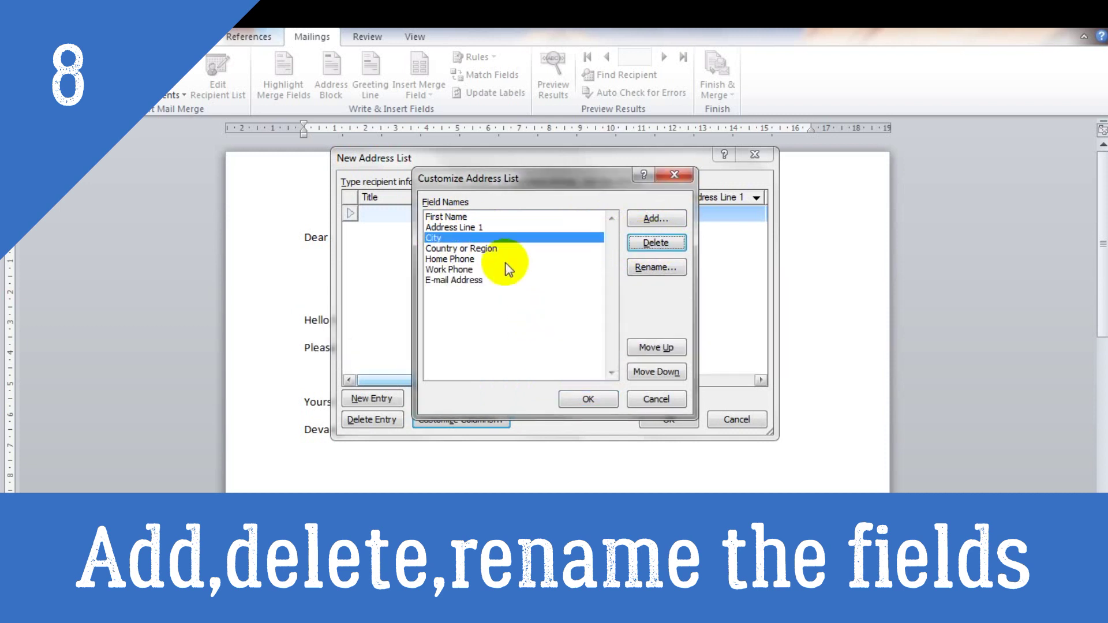
Delete the Country or Region and Work Phone fields from the address list, confirming each deletion.
left_click(484, 248)
left_click(653, 249)
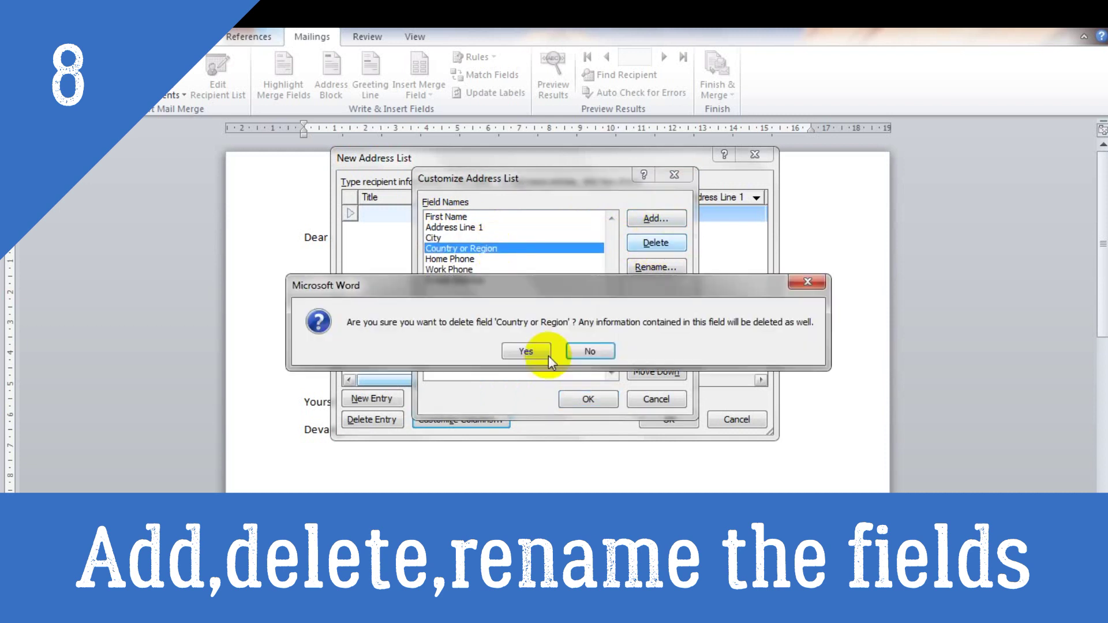
left_click(523, 349)
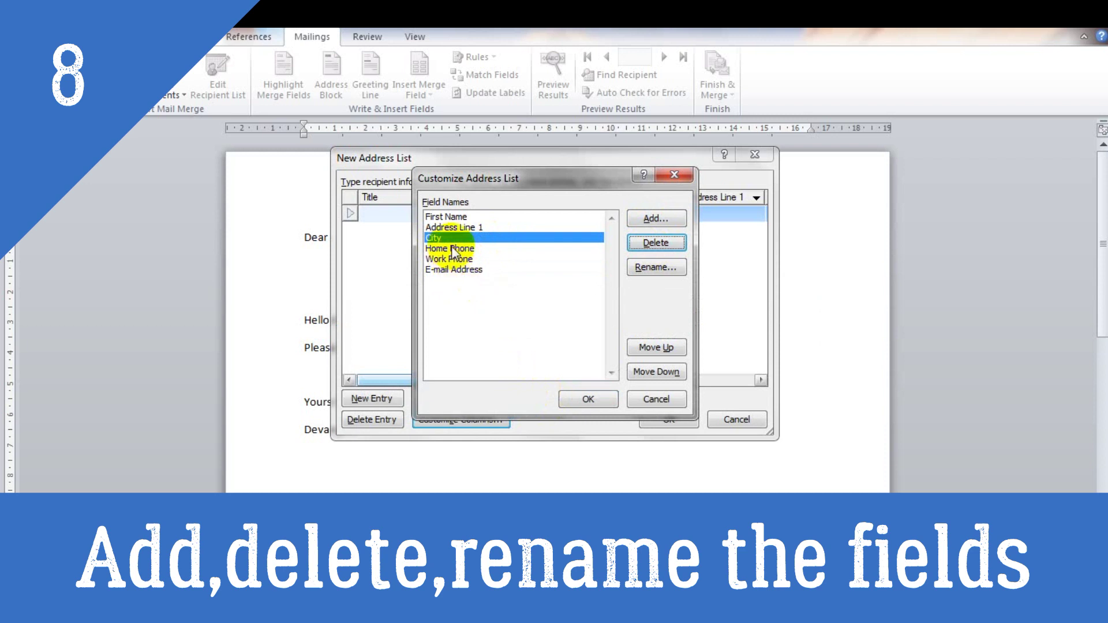
left_click(450, 249)
left_click(453, 260)
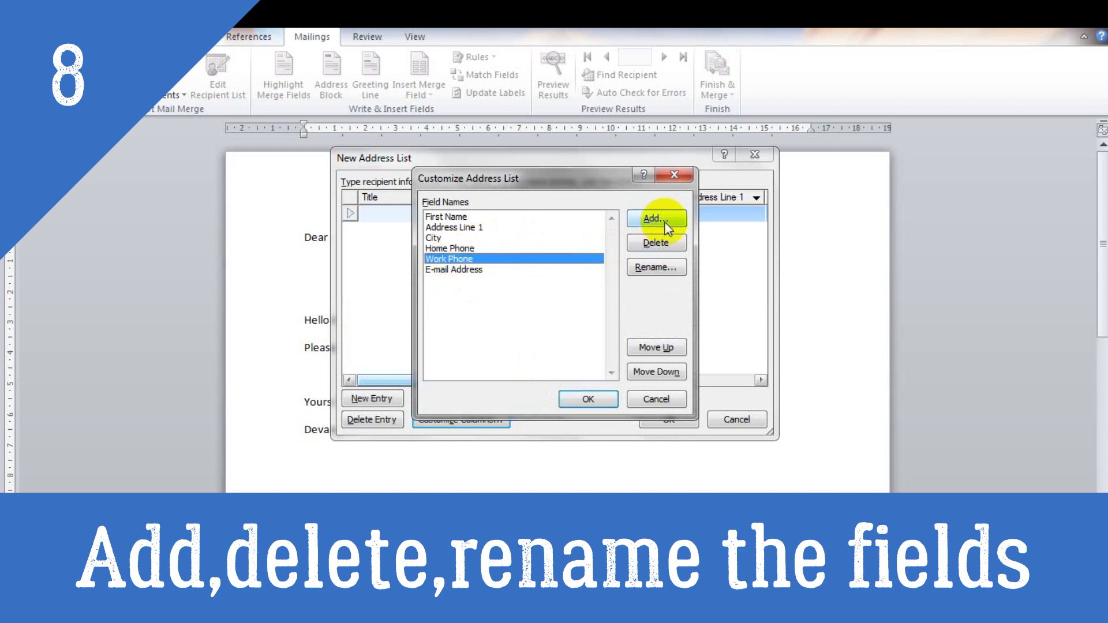
left_click(656, 242)
left_click(534, 357)
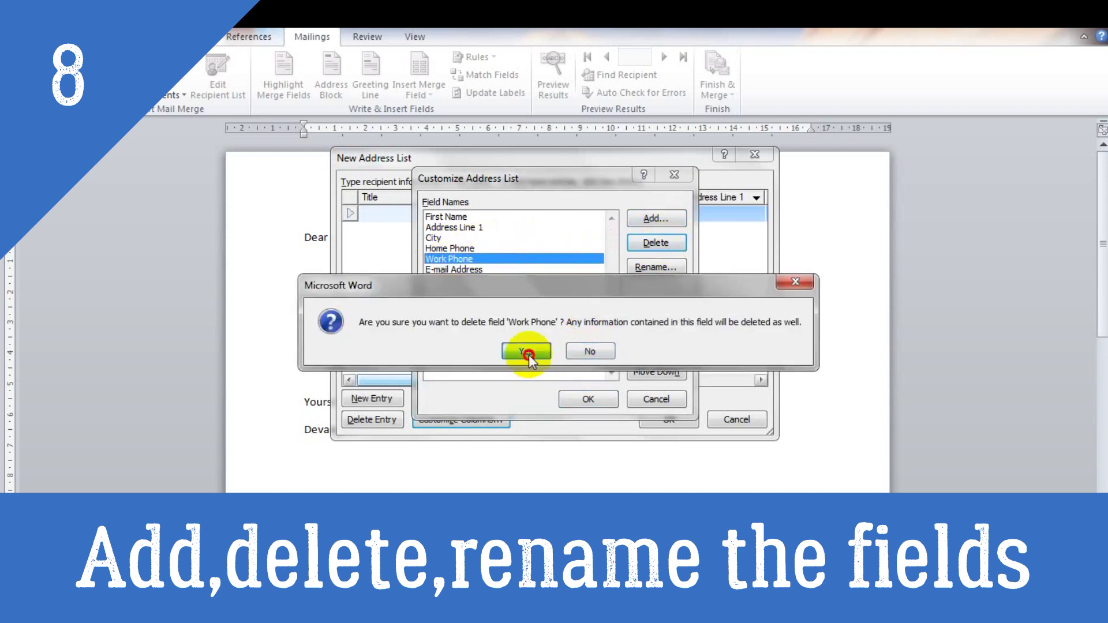
Delete the E-mail Address field from the address list and confirm the deletion.
left_click(472, 260)
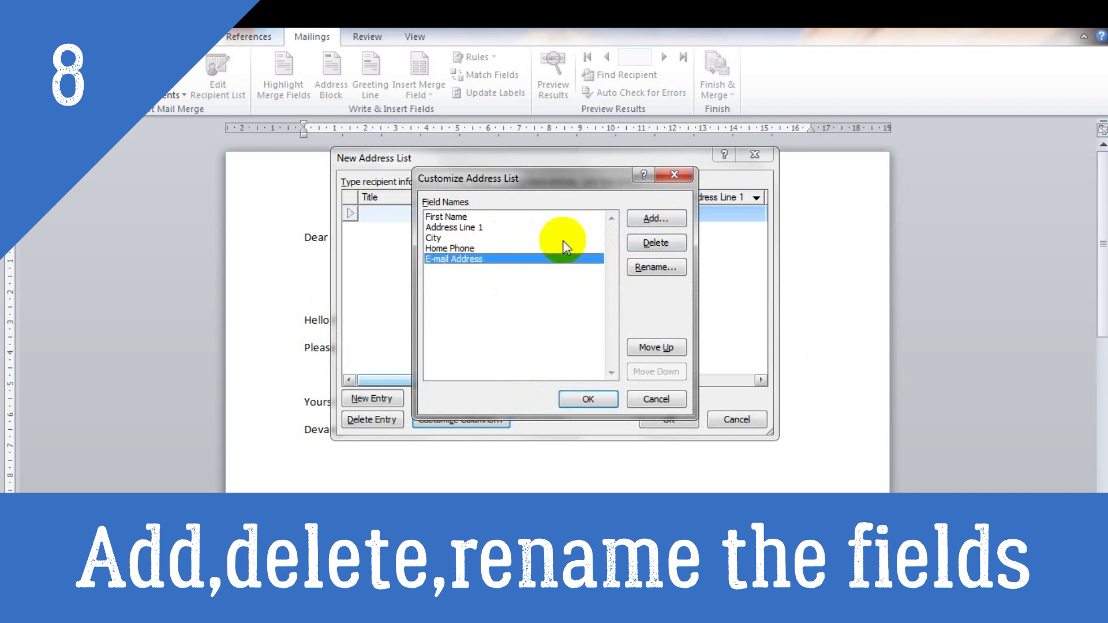
left_click(661, 242)
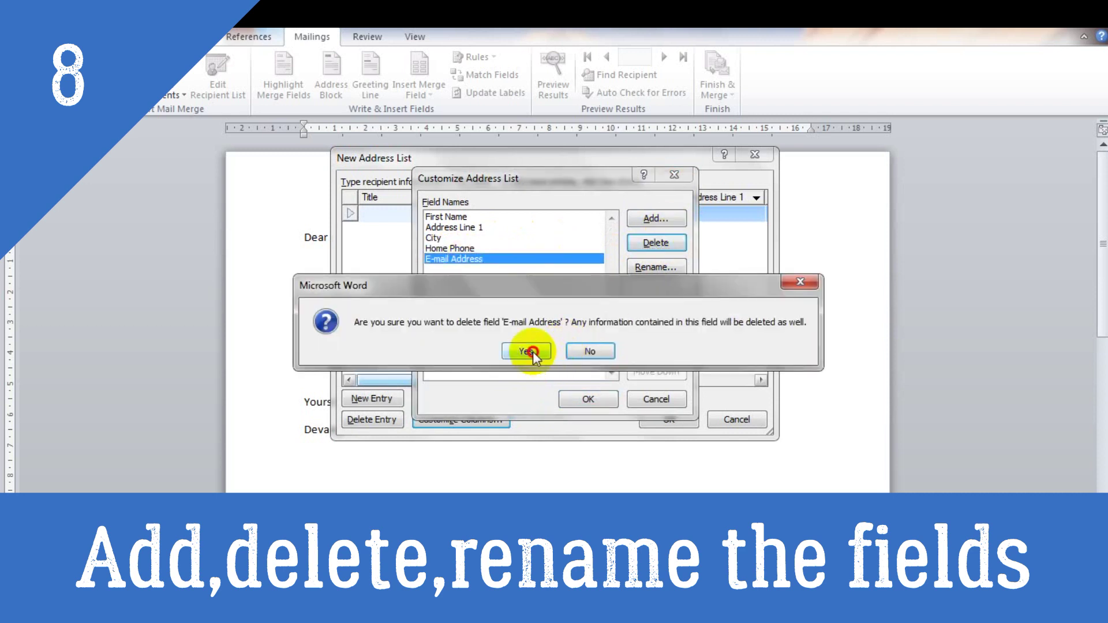
left_click(528, 351)
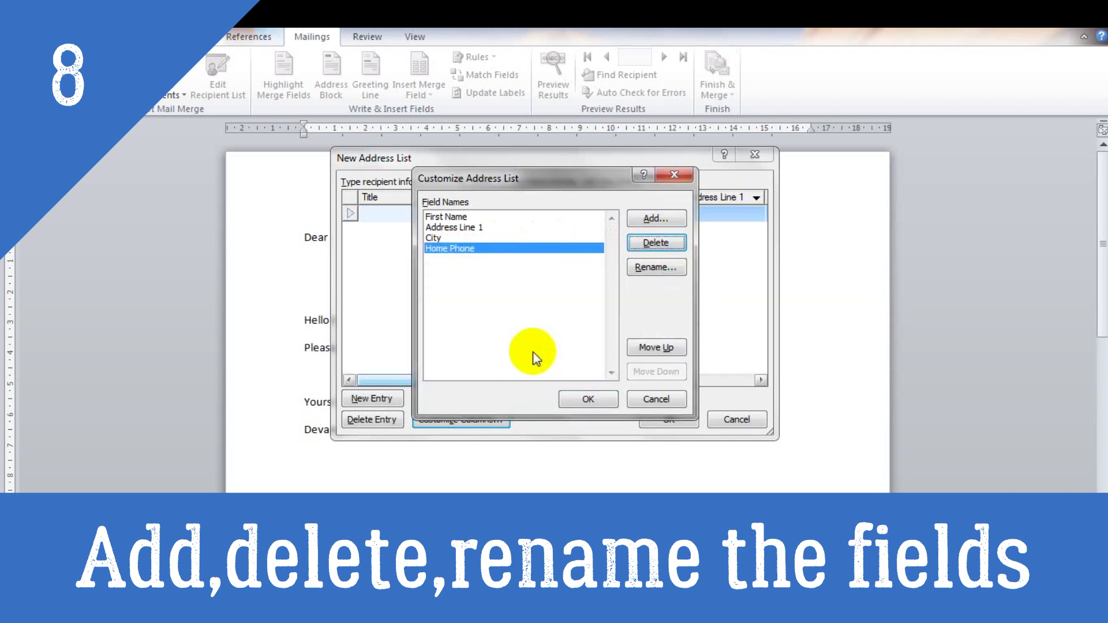
Rename the Address Line 1 field to "Address".
left_click(459, 230)
left_click(658, 268)
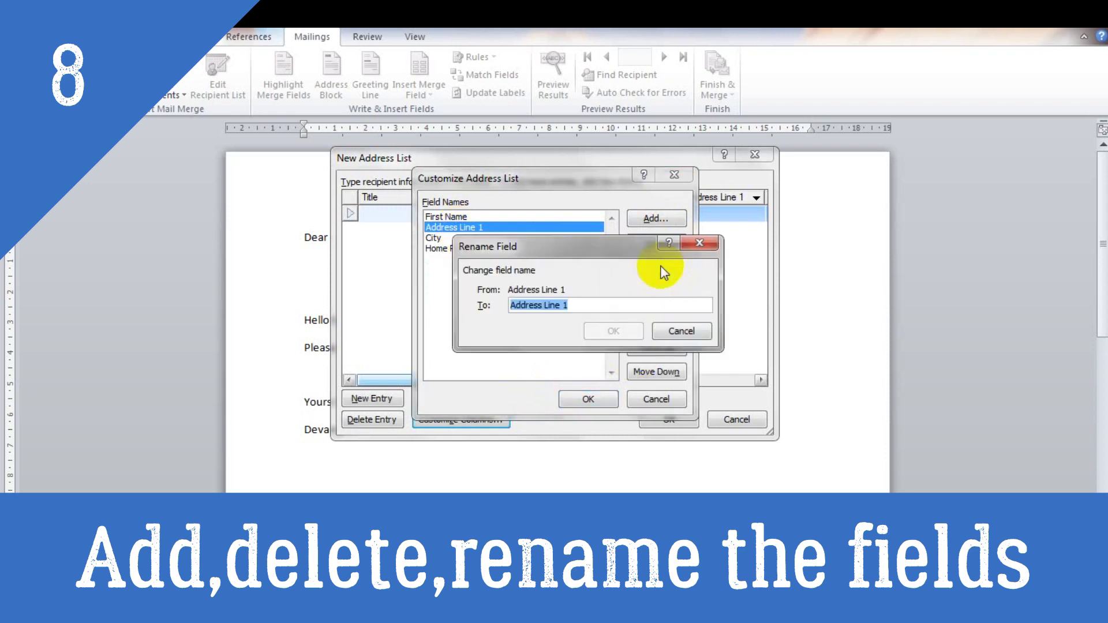
left_click(600, 304)
key("BackSpace")
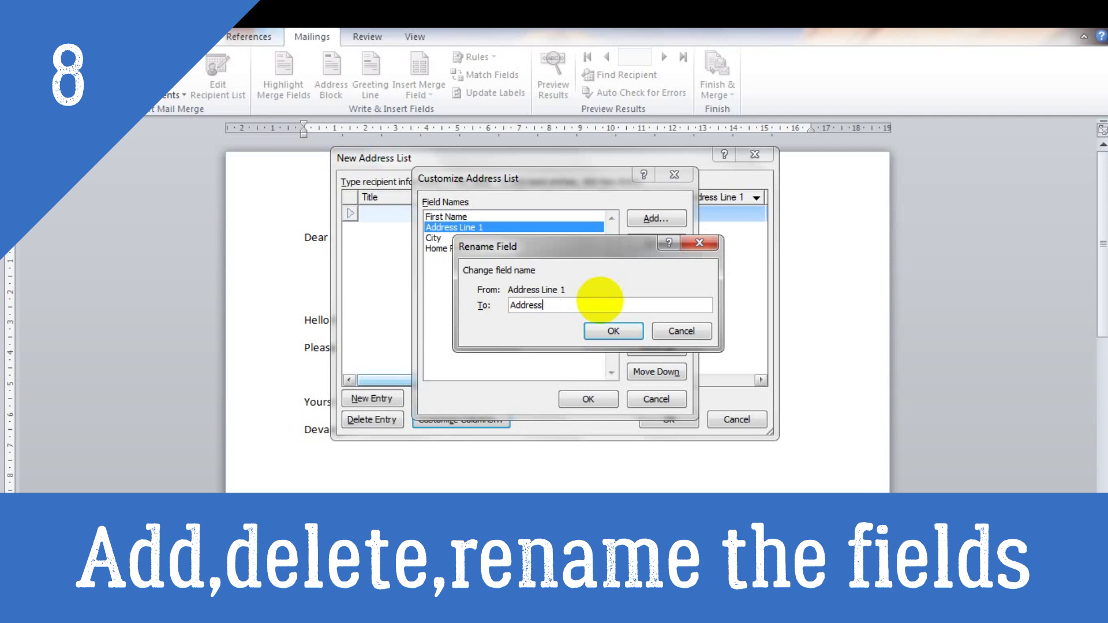
left_click(610, 329)
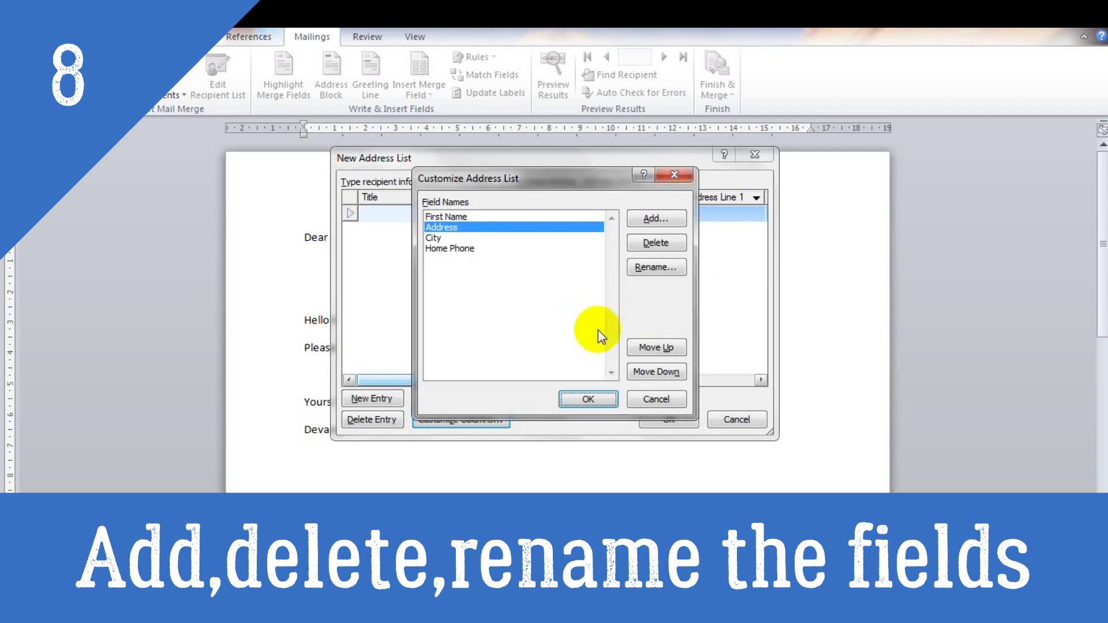
Rename the Home Phone field to "Mobile number" and apply the customized columns to the address list.
left_click(443, 248)
left_click(635, 267)
type("Mobile number")
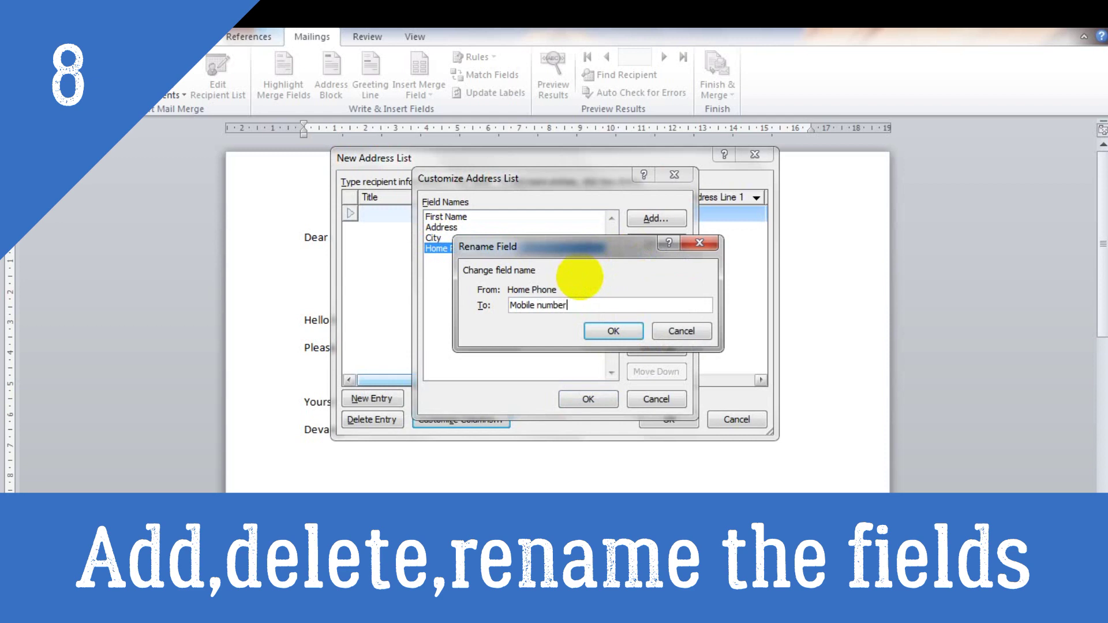
left_click(609, 330)
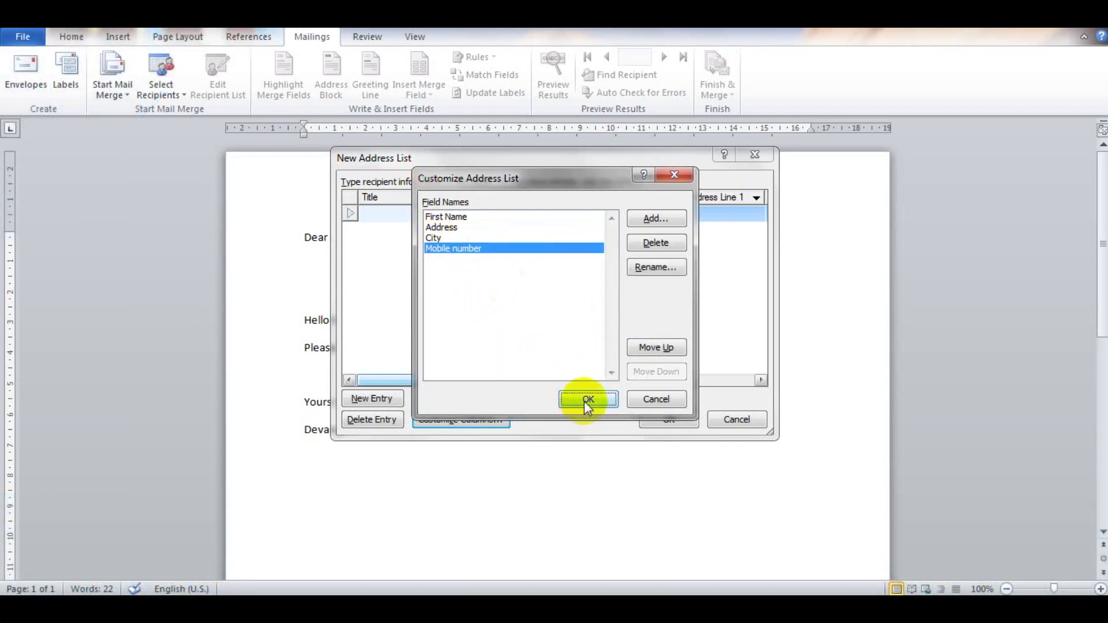
left_click(585, 400)
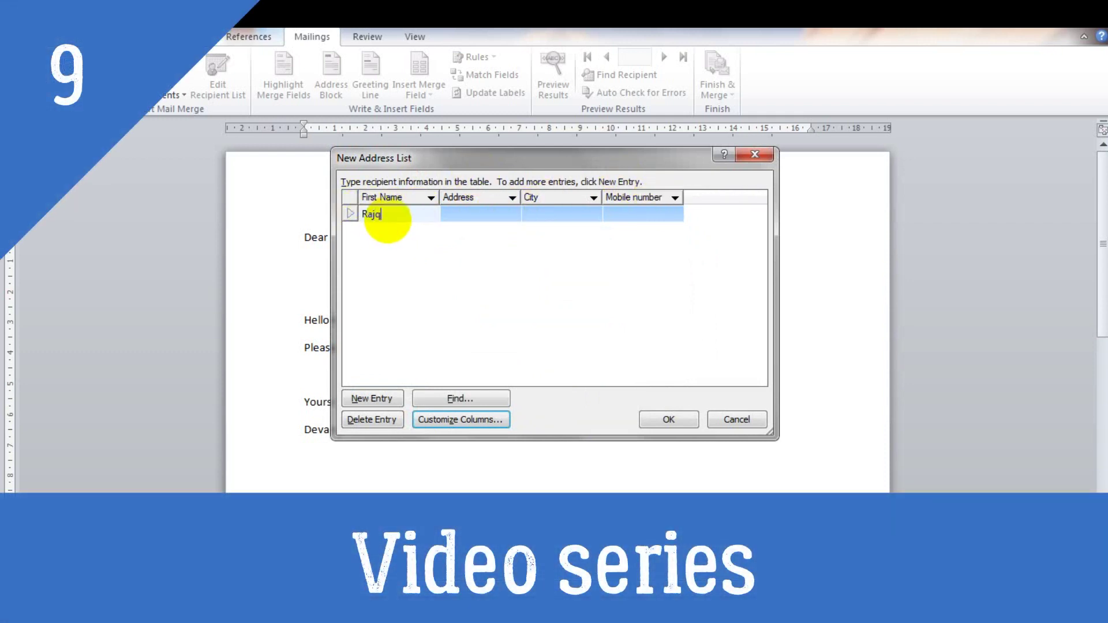
Fill in the first recipient's first name, address, city and mobile number in the address list.
key("Tab")
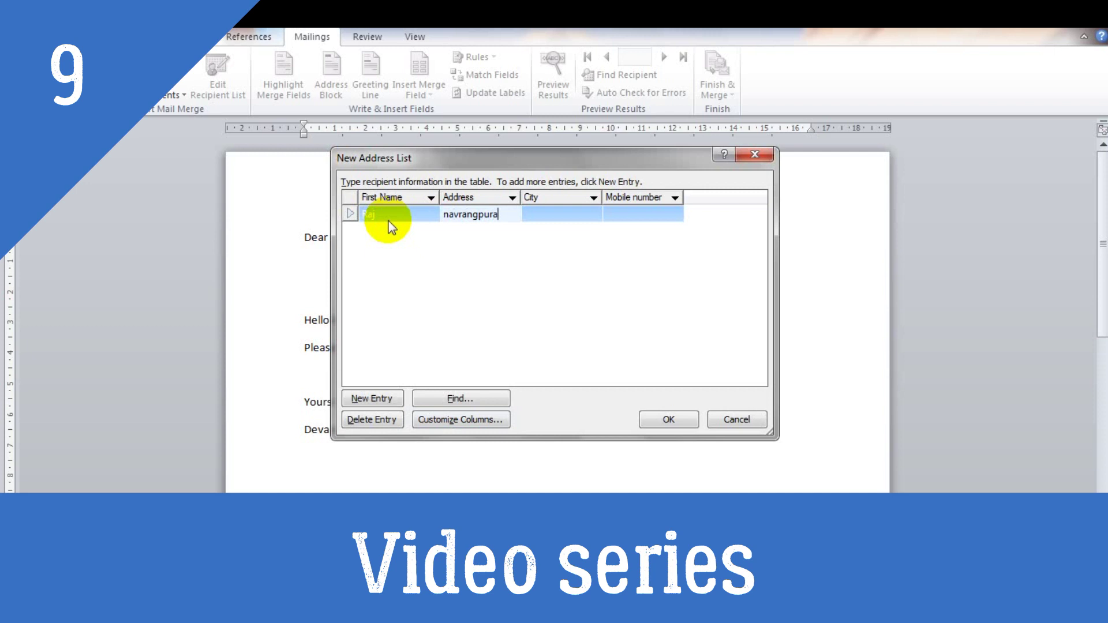
key("Tab")
type("Ahm")
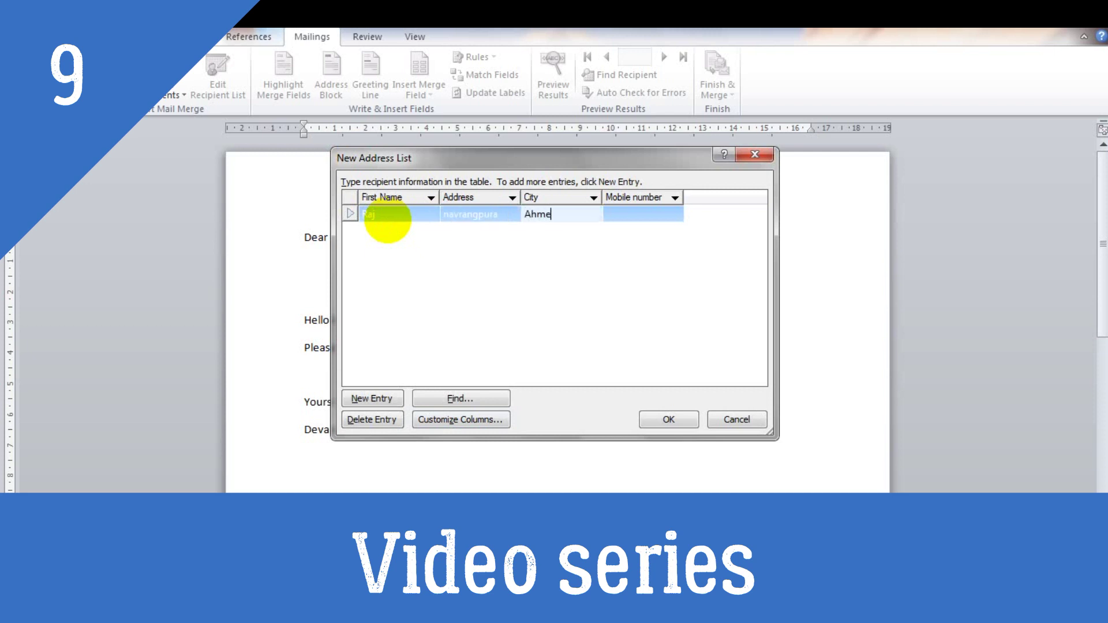
type("edabad")
key("Tab")
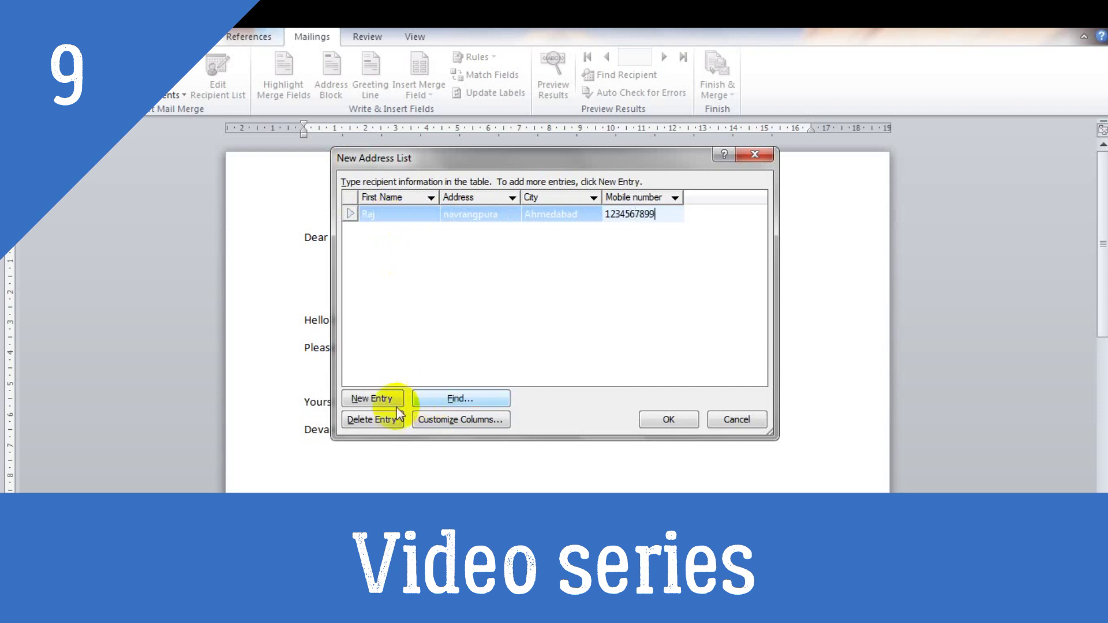
Add a second recipient entry with the first name, address, city and mobile number.
left_click(373, 400)
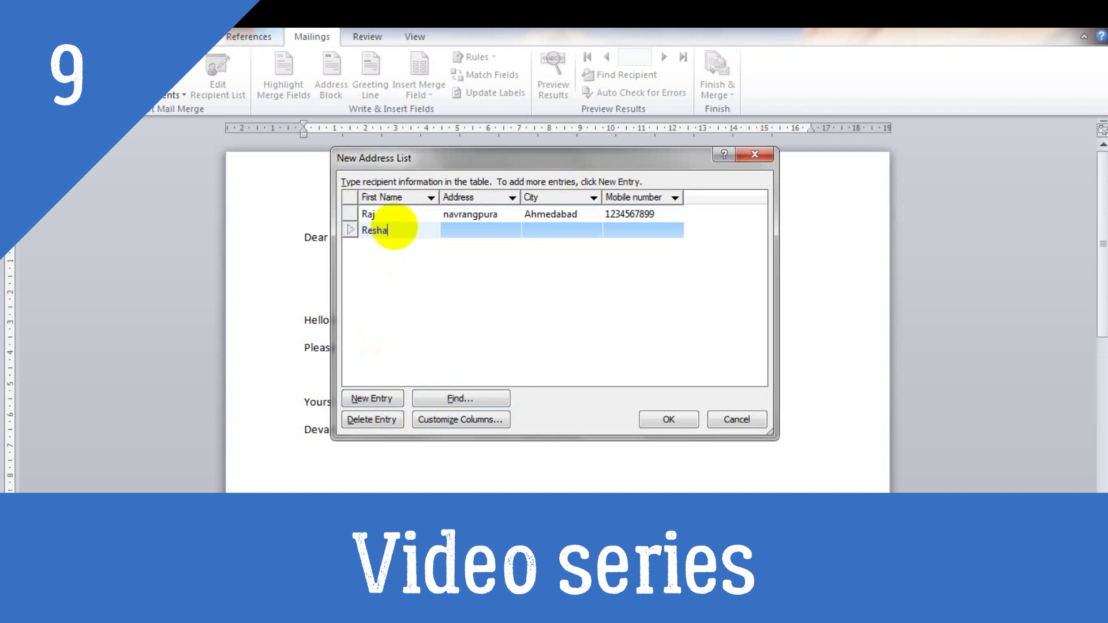
key("Tab")
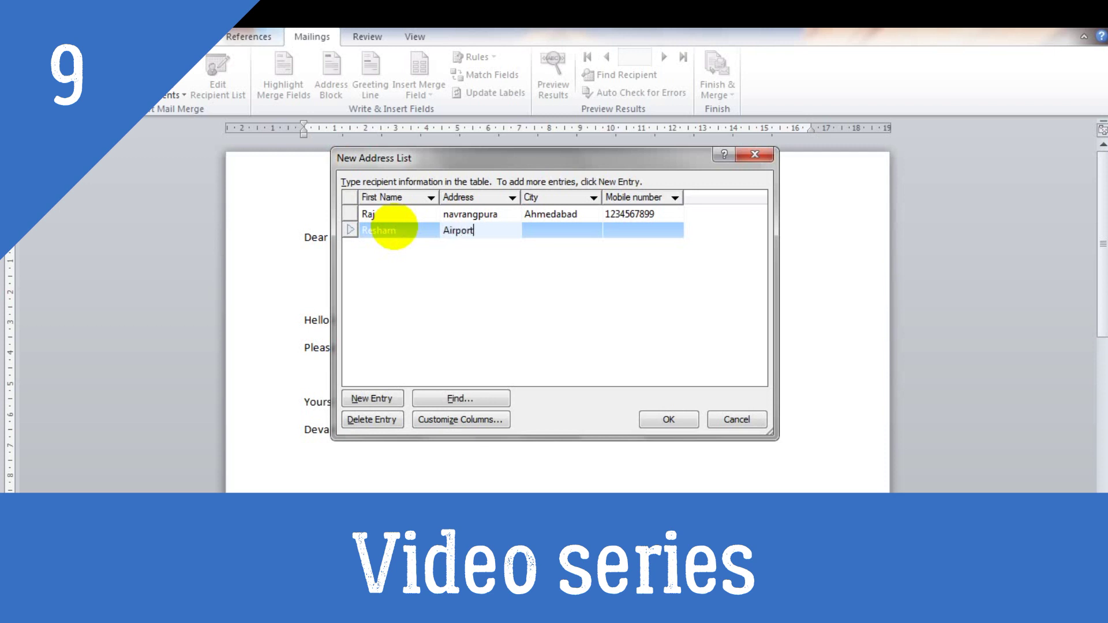
type("Airport road")
key("Tab")
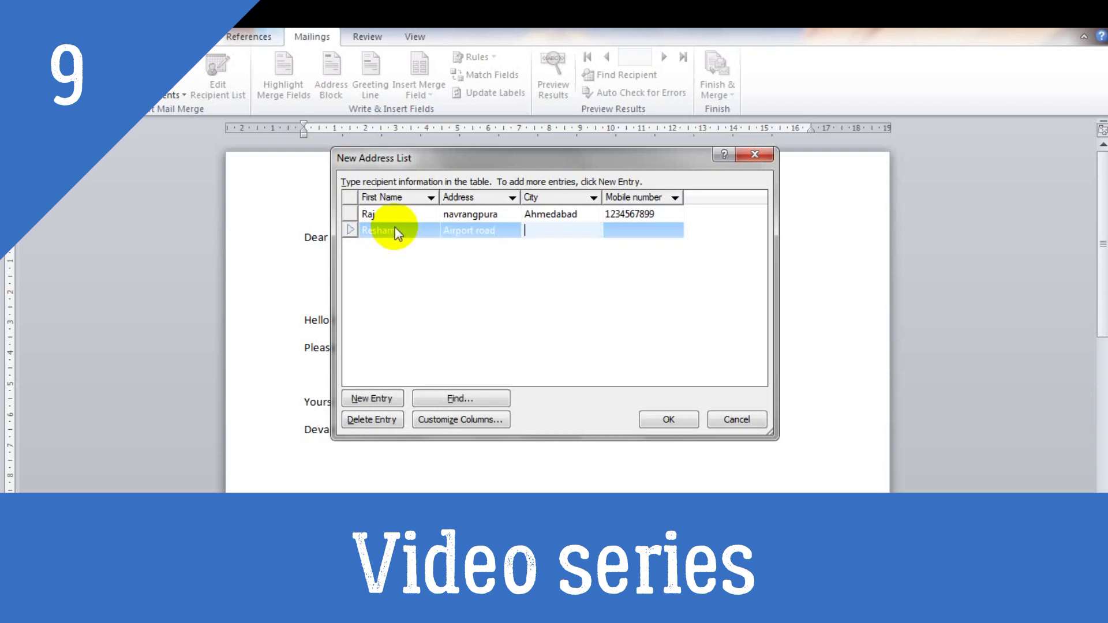
type("rajkot")
key("Tab")
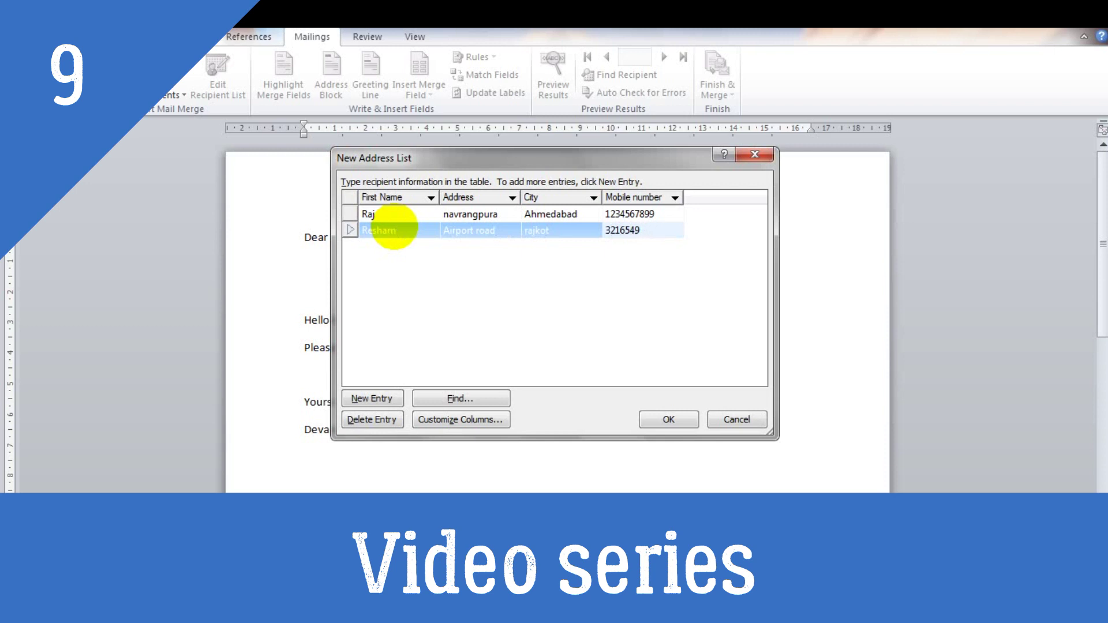
left_click(508, 292)
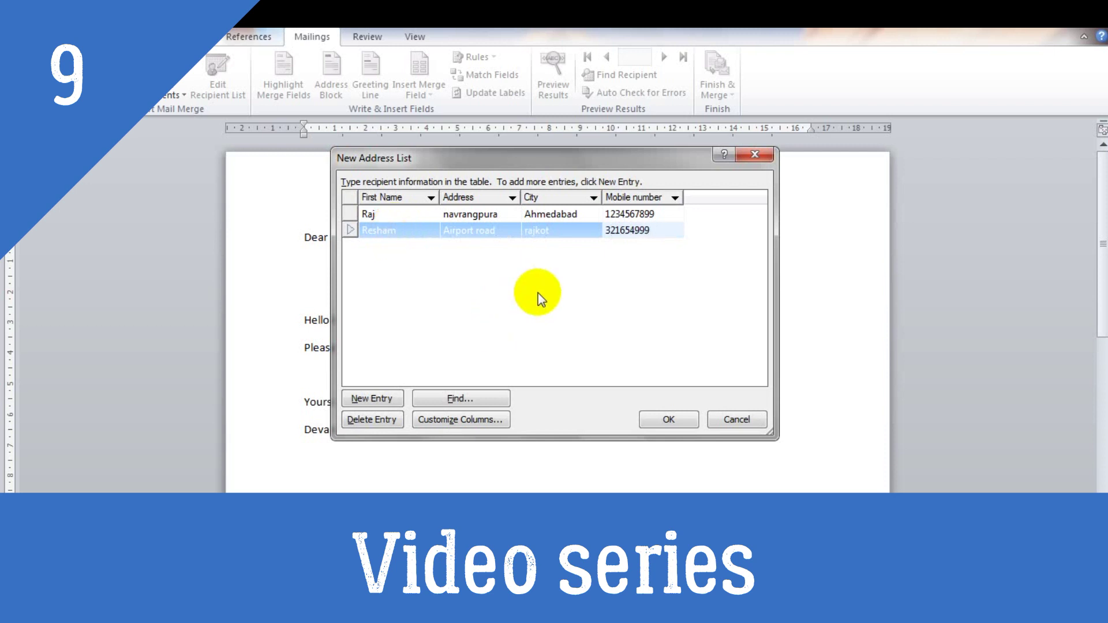
Add a third recipient entry and fill in its first name, address, city and mobile number.
left_click(372, 400)
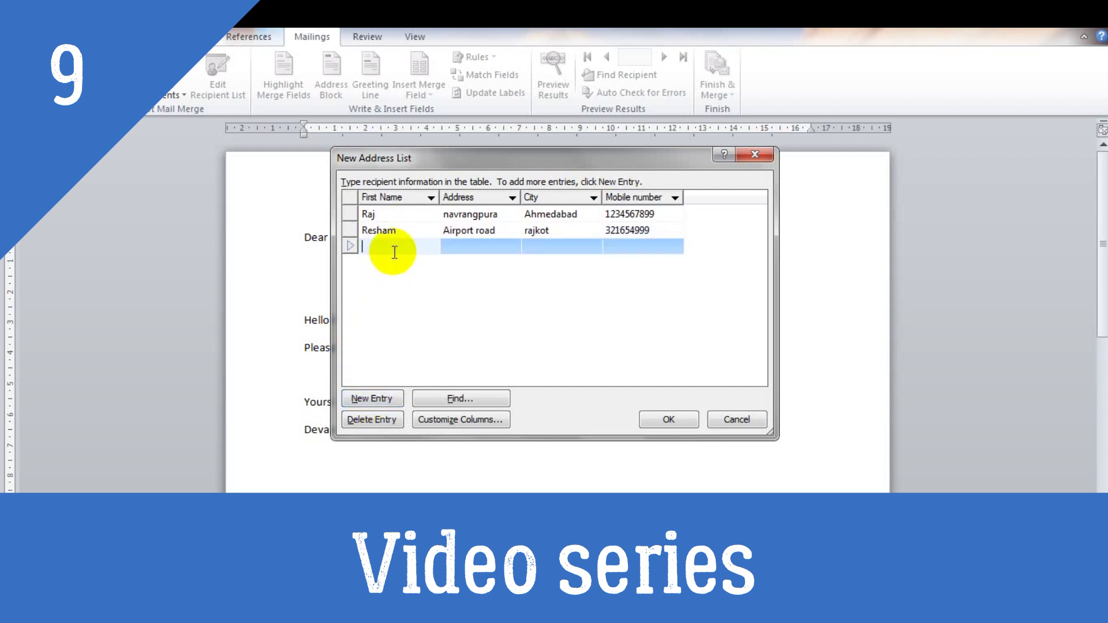
key("Tab")
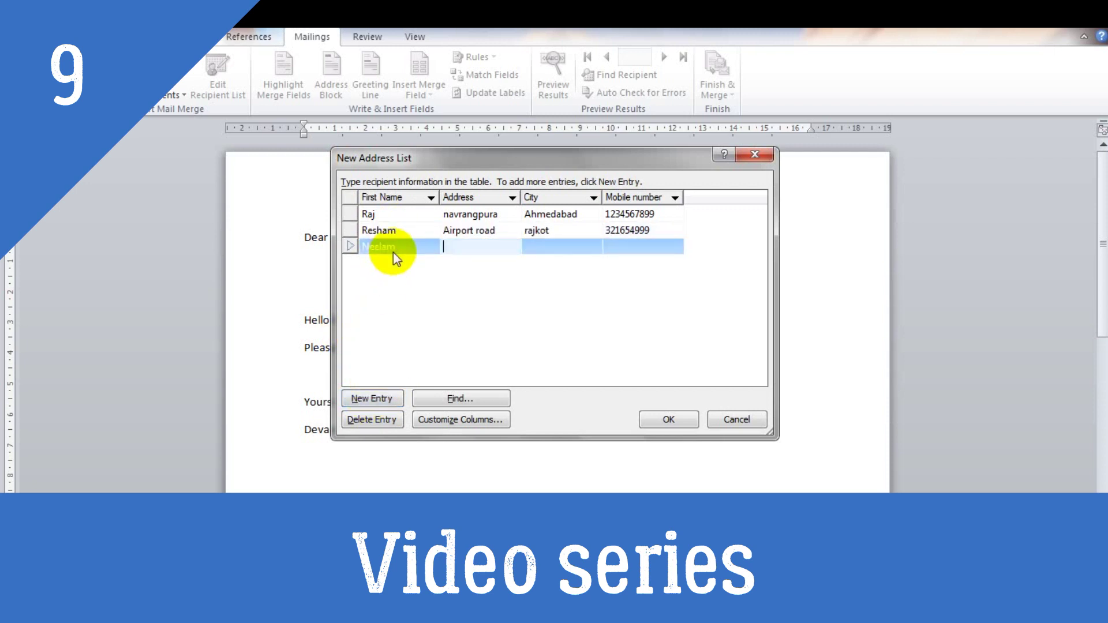
type("Nava wadaj")
key("Tab")
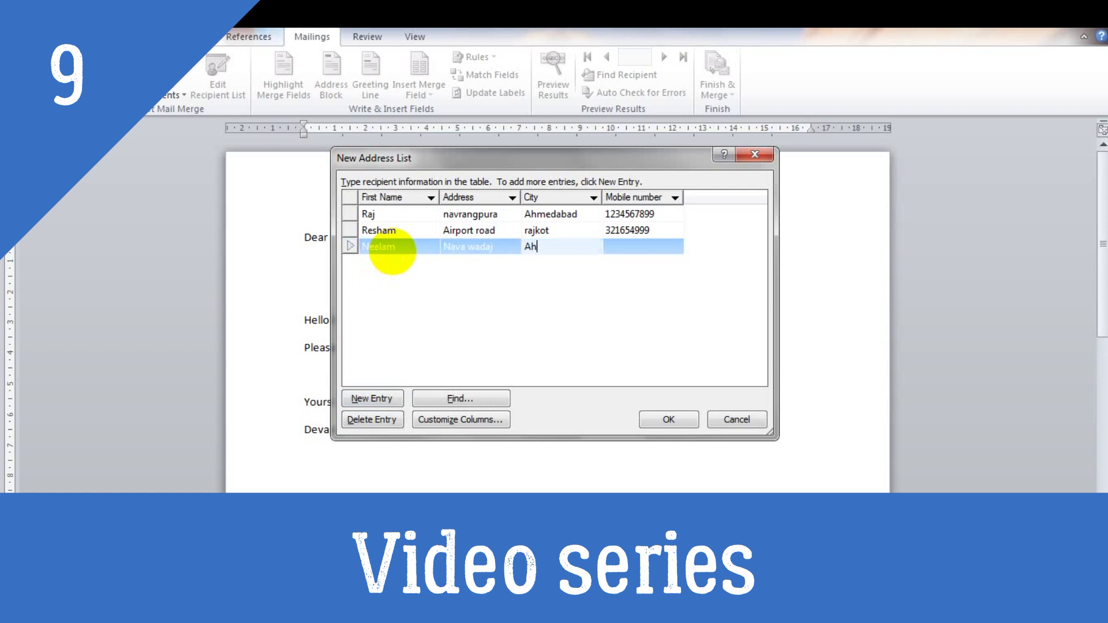
type("Ahemdabad")
key("Tab")
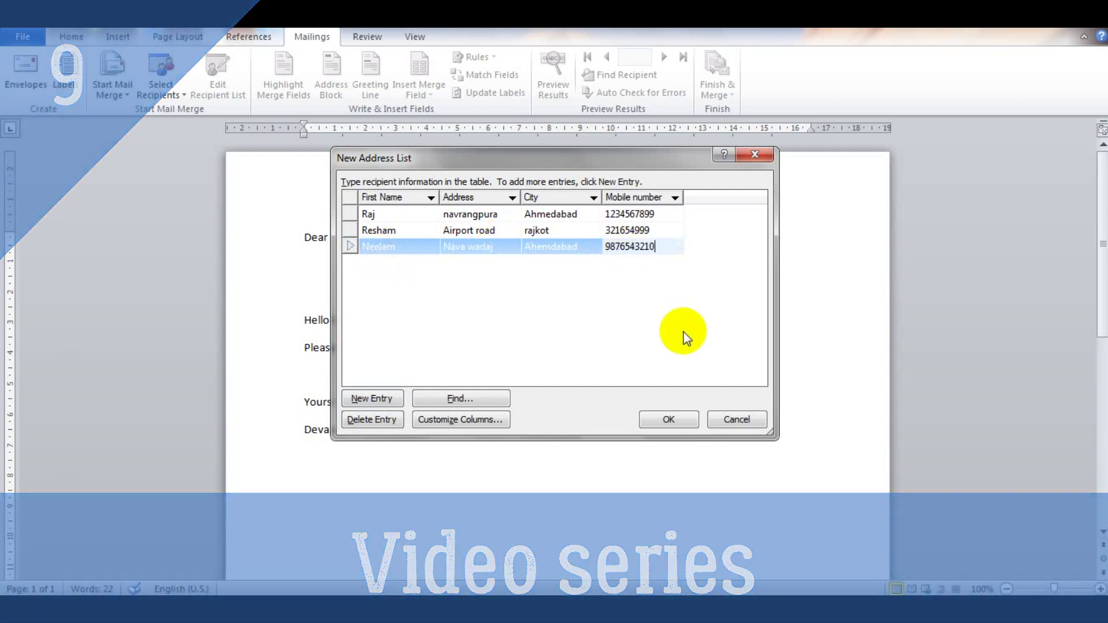
Accept the completed recipient list and save it as a named Microsoft Office Address Lists data source in My Data Sources.
left_click(668, 422)
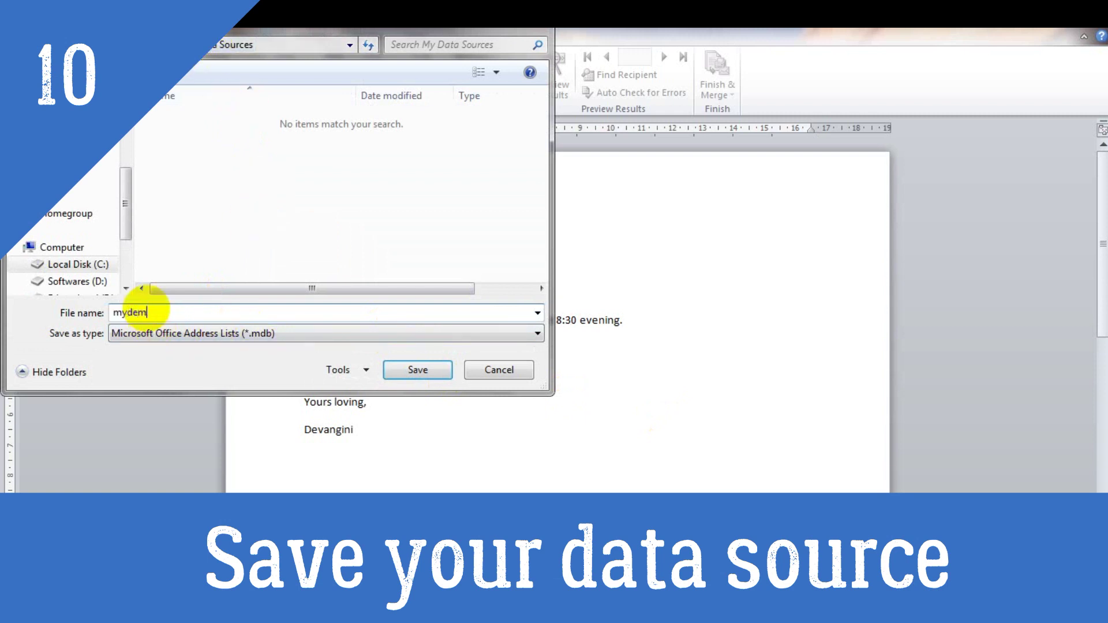
left_click(410, 370)
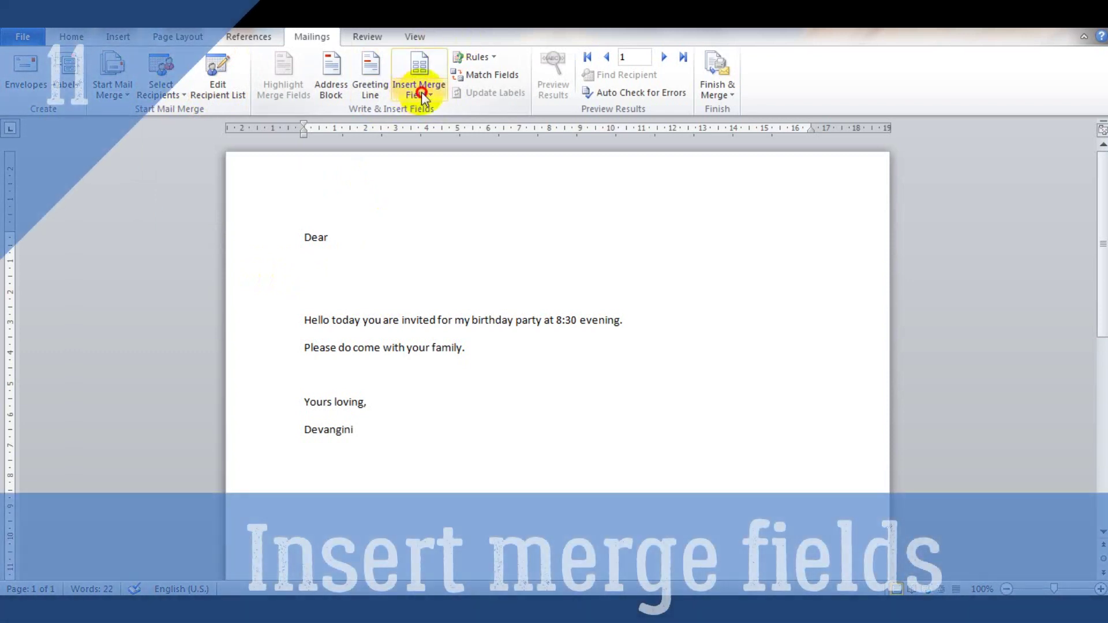
Insert the First_Name merge field on the line below "Dear" and start a new line after it.
left_click(422, 92)
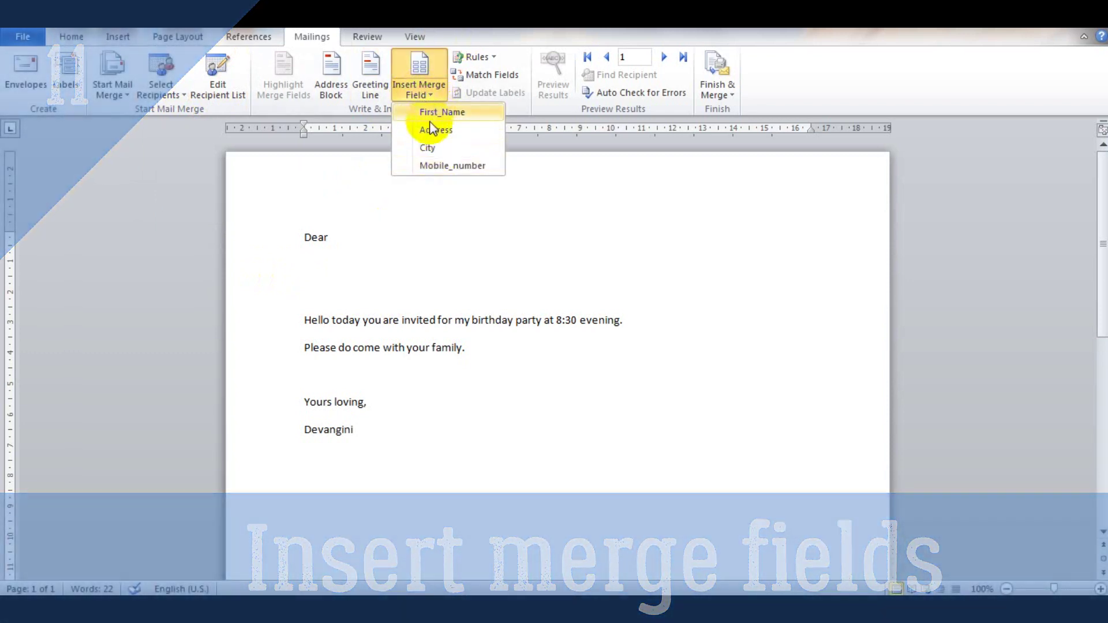
left_click(424, 112)
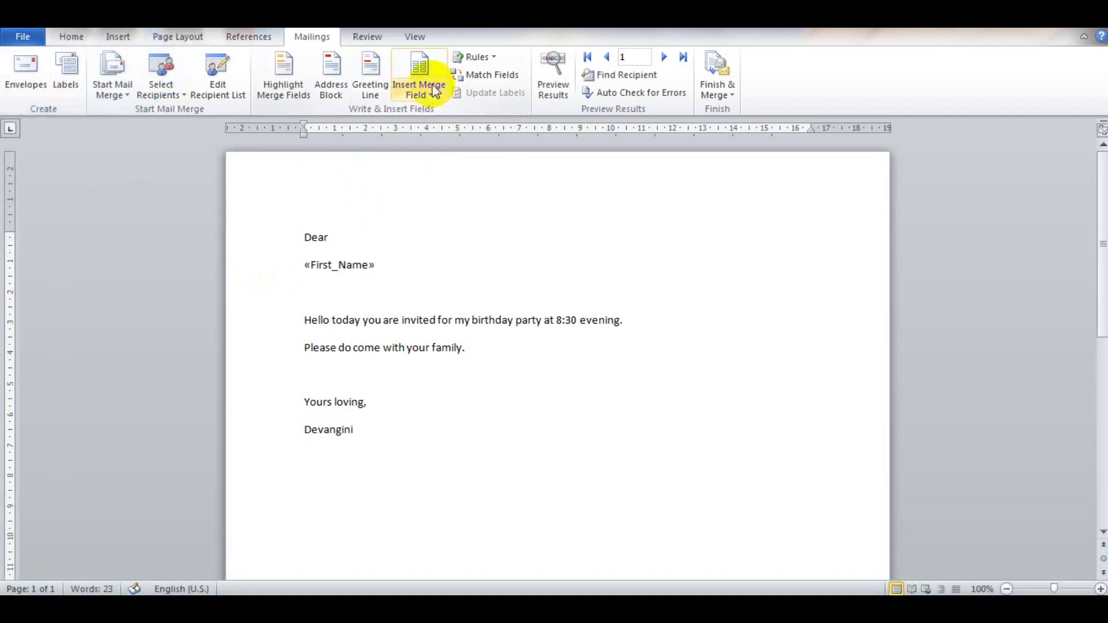
key("Return")
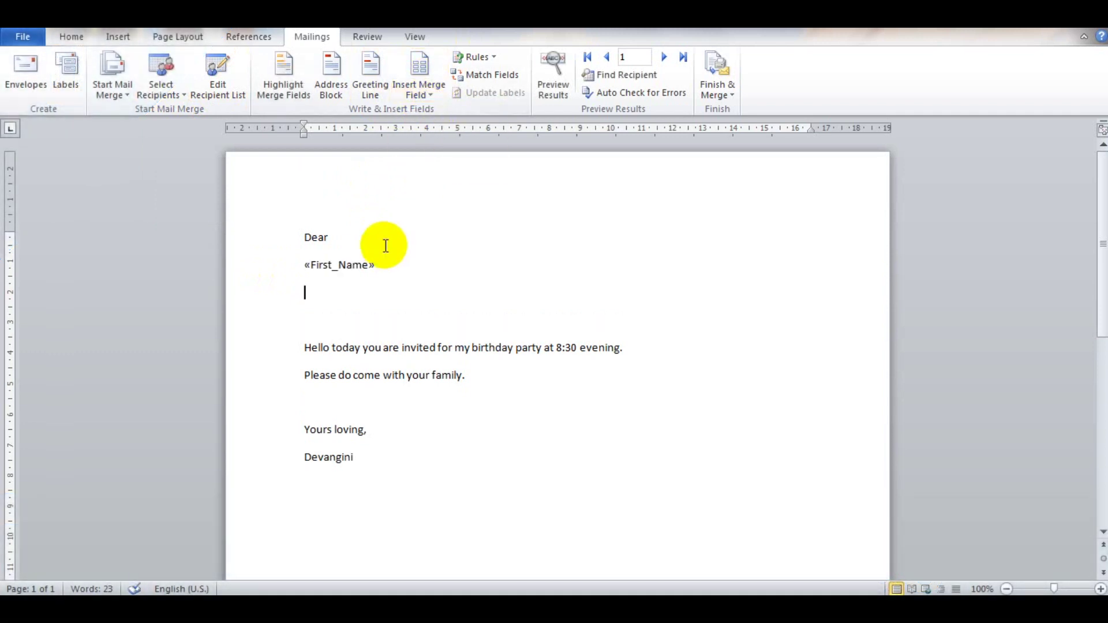
Insert the Address merge field on the line below First_Name and start a new line after it.
left_click(419, 75)
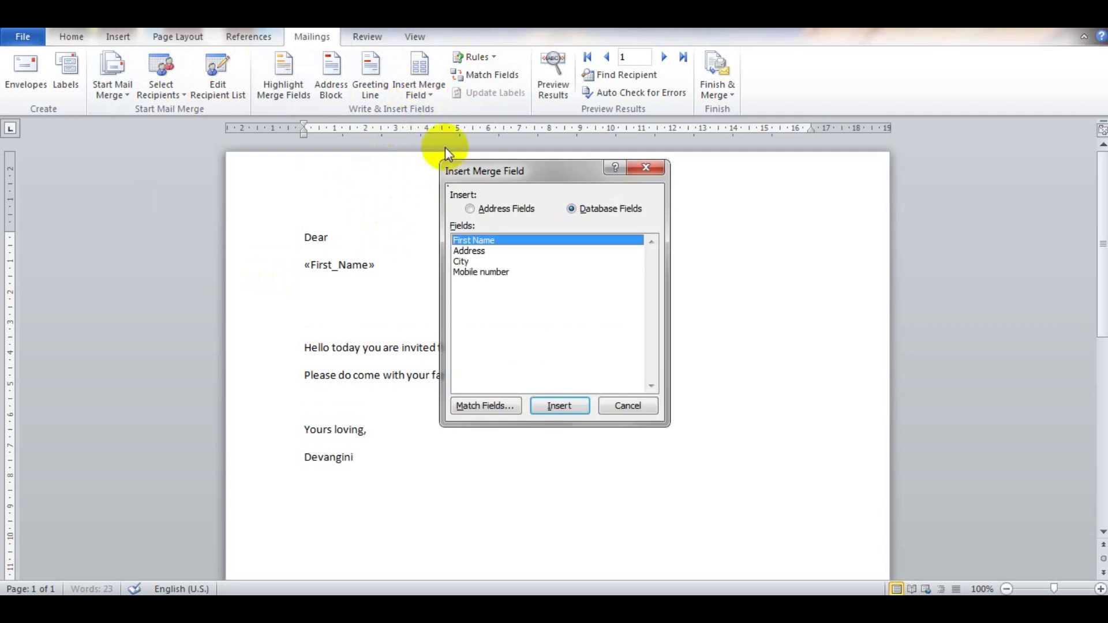
left_click(629, 406)
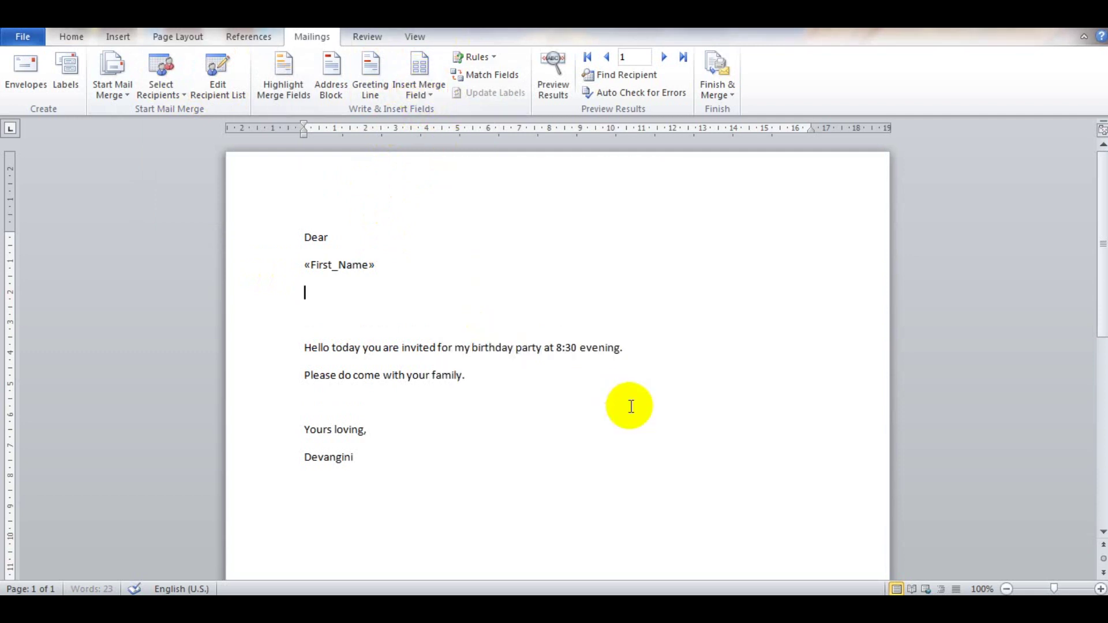
left_click(425, 95)
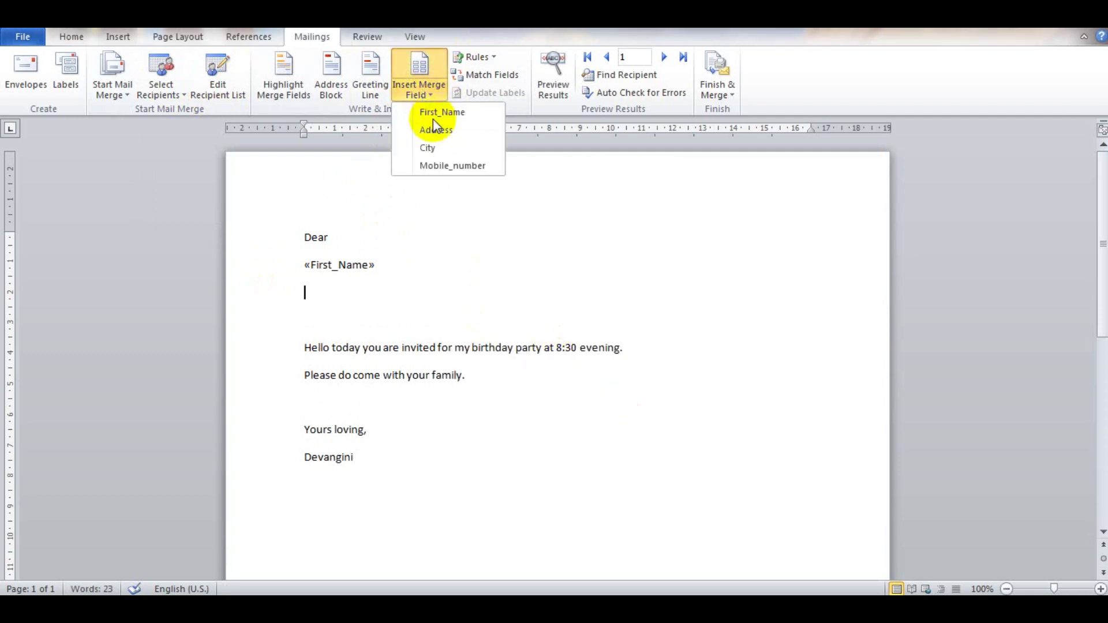
left_click(435, 131)
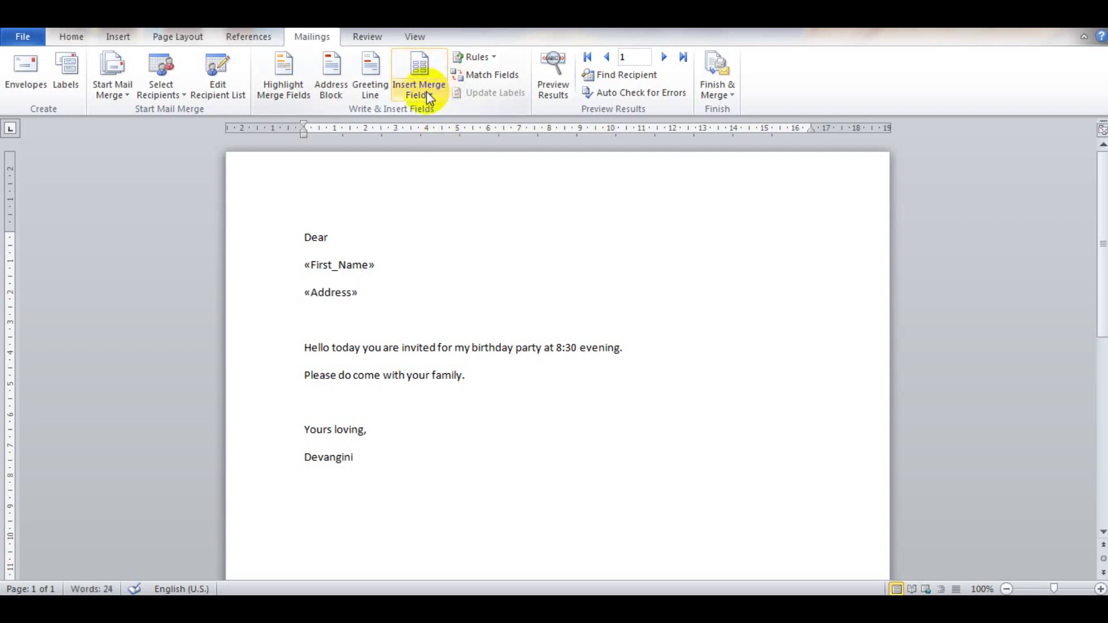
key("Return")
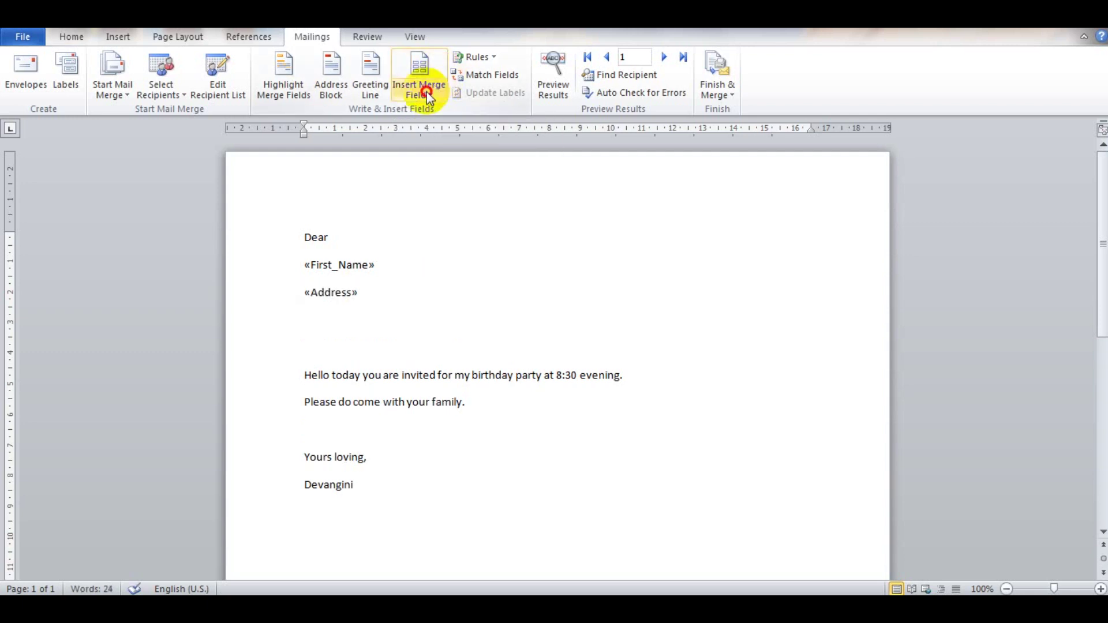
Insert the City merge field below Address and the Mobile_number merge field on the line after it.
left_click(429, 97)
left_click(433, 147)
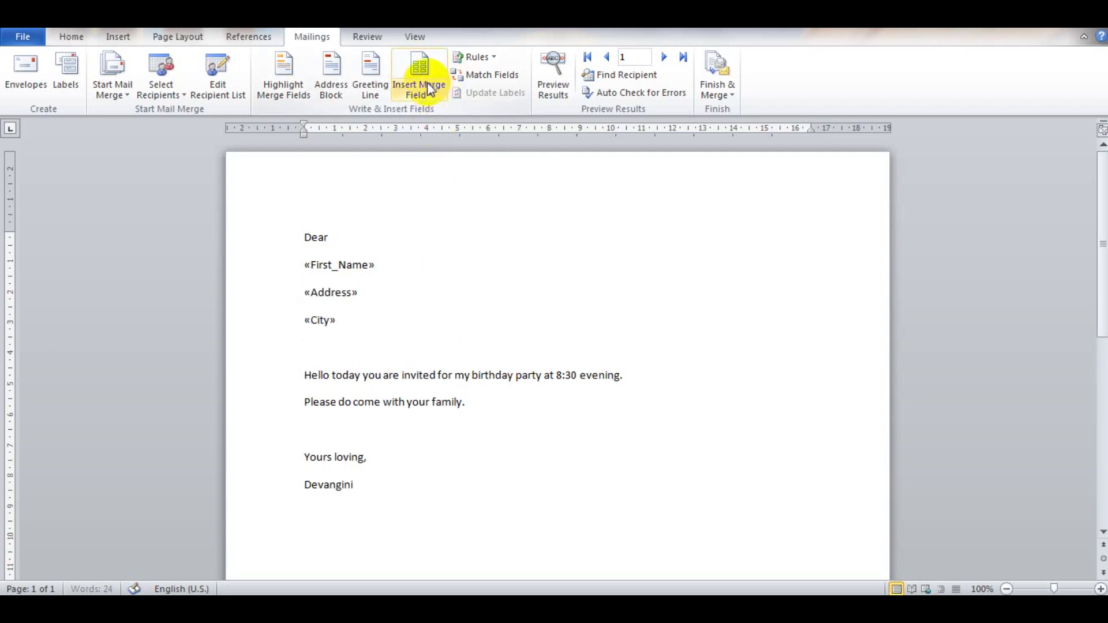
key("Return")
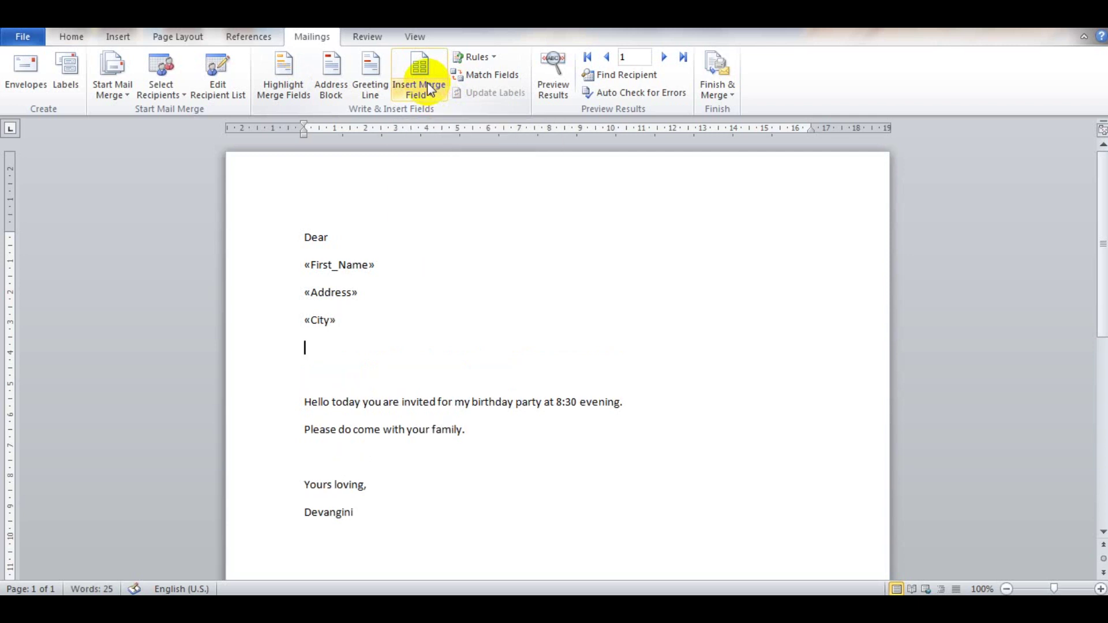
left_click(427, 91)
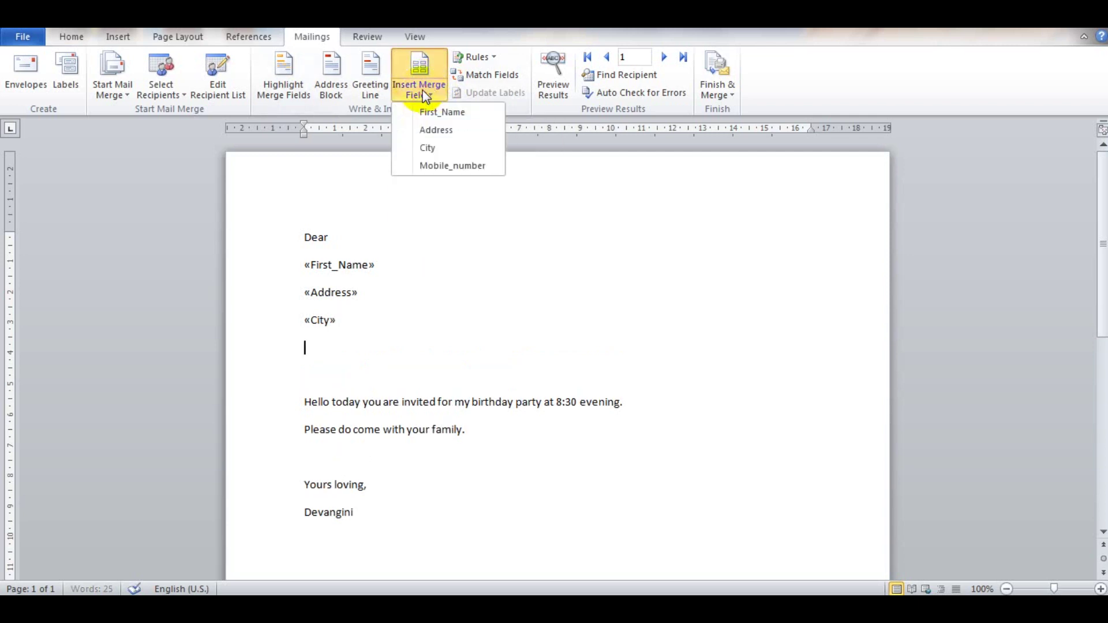
left_click(428, 168)
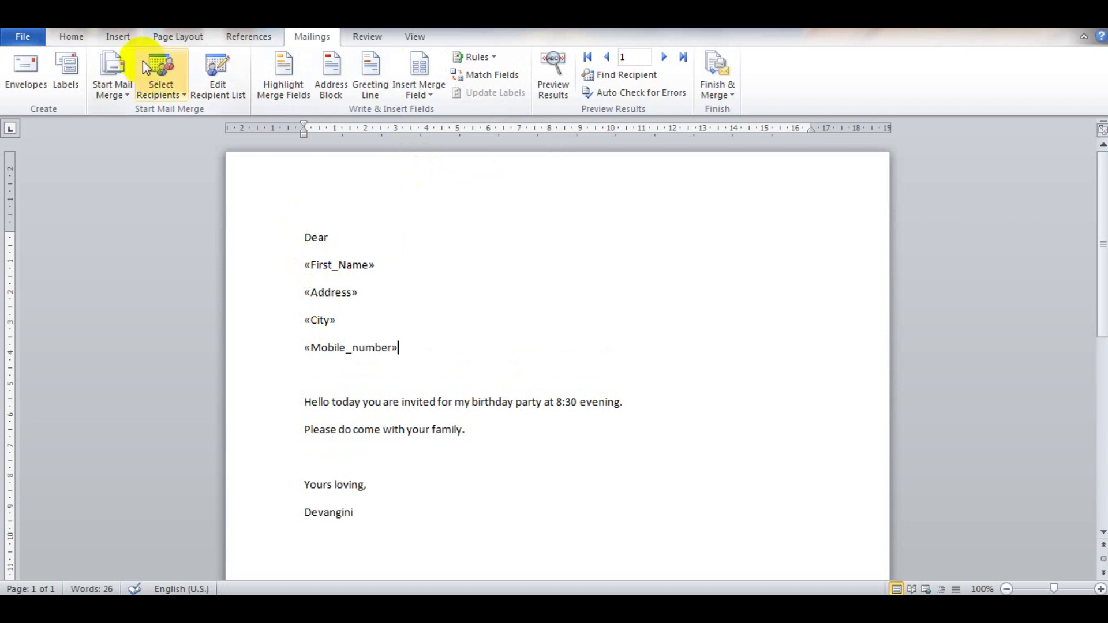
Apply the No Spacing style to the lines from "Dear" through the Mobile_number merge field.
left_click(71, 36)
left_click_drag(283, 250, 283, 366)
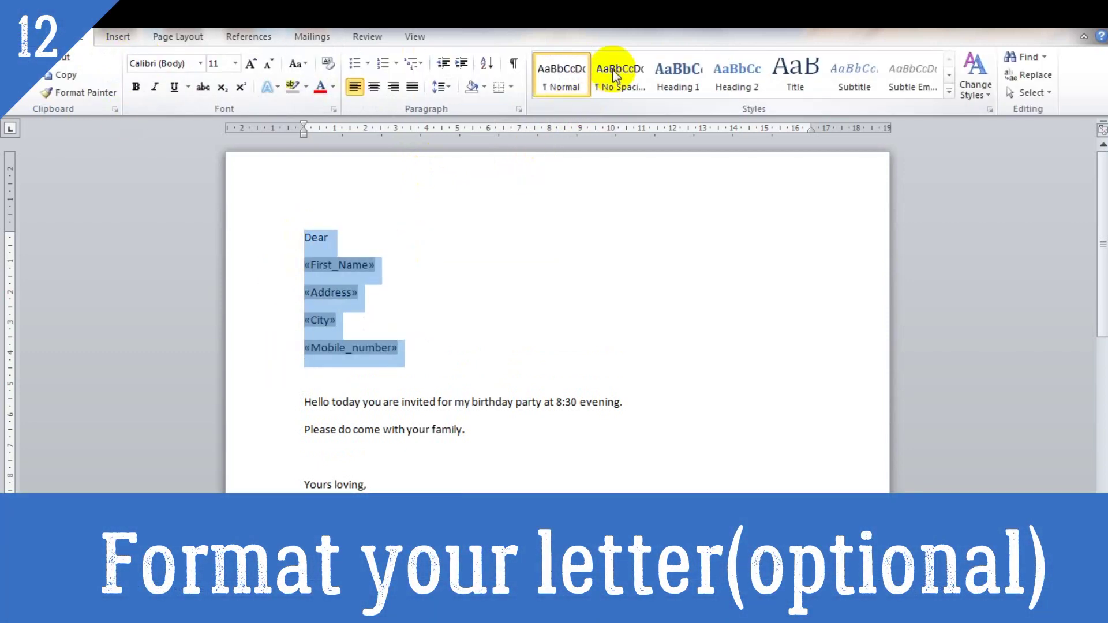
left_click(616, 84)
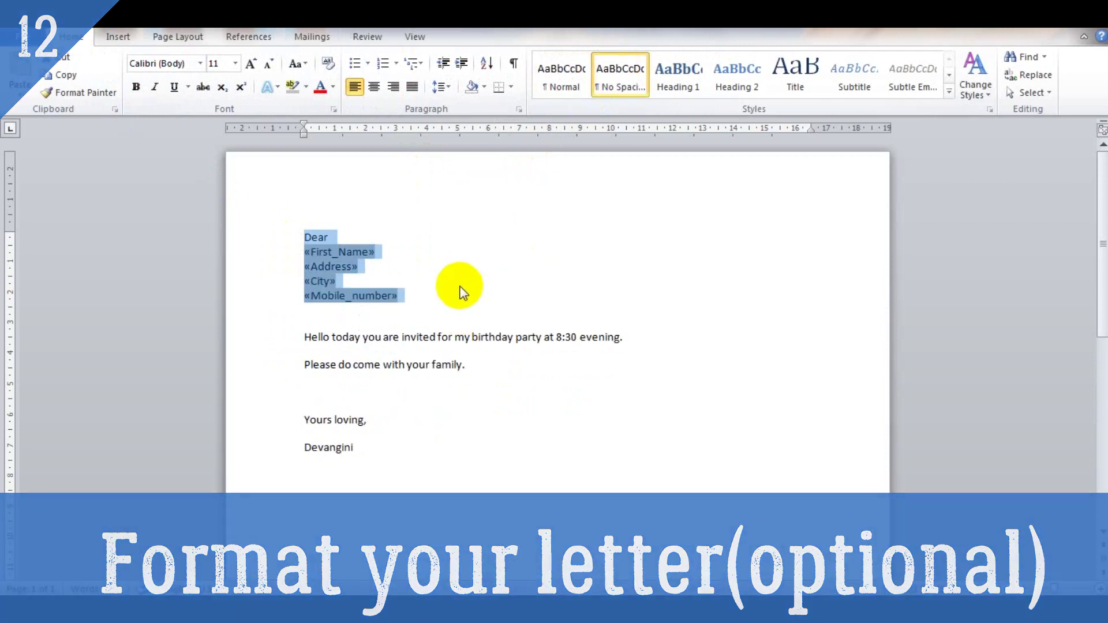
left_click(336, 281)
Finish the mail merge by merging all records into a new document of individually editable letters.
left_click(312, 36)
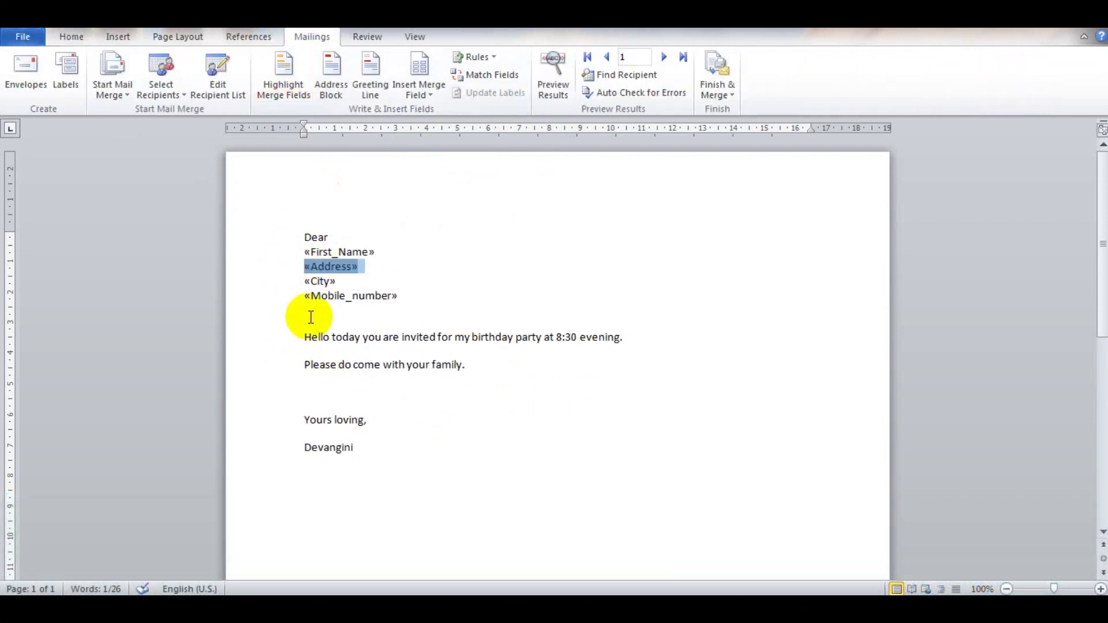
left_click(718, 89)
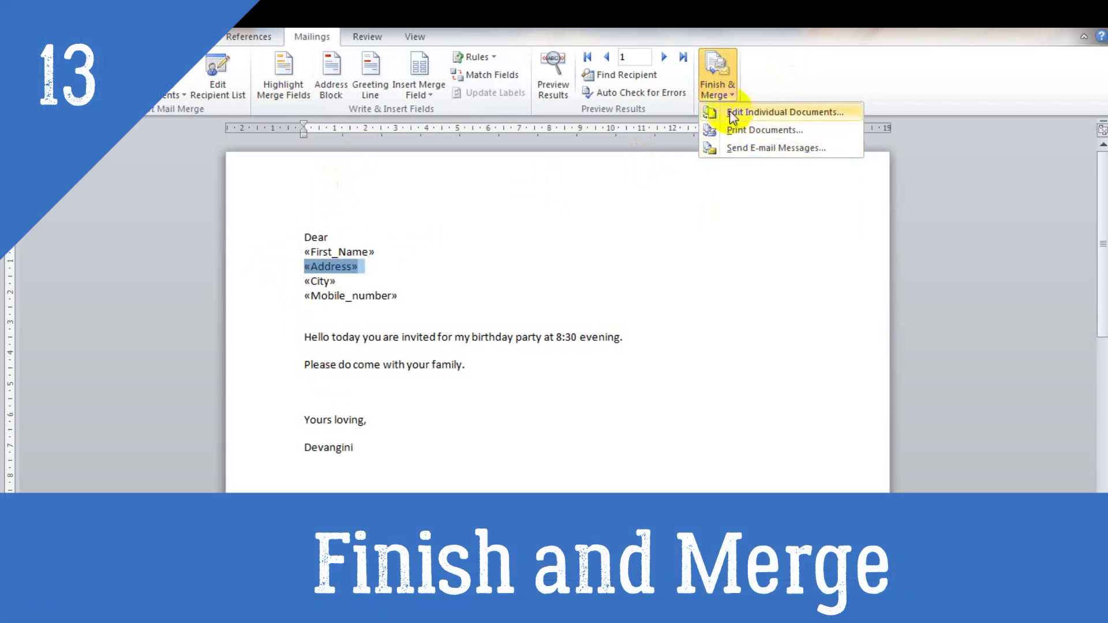
left_click(733, 113)
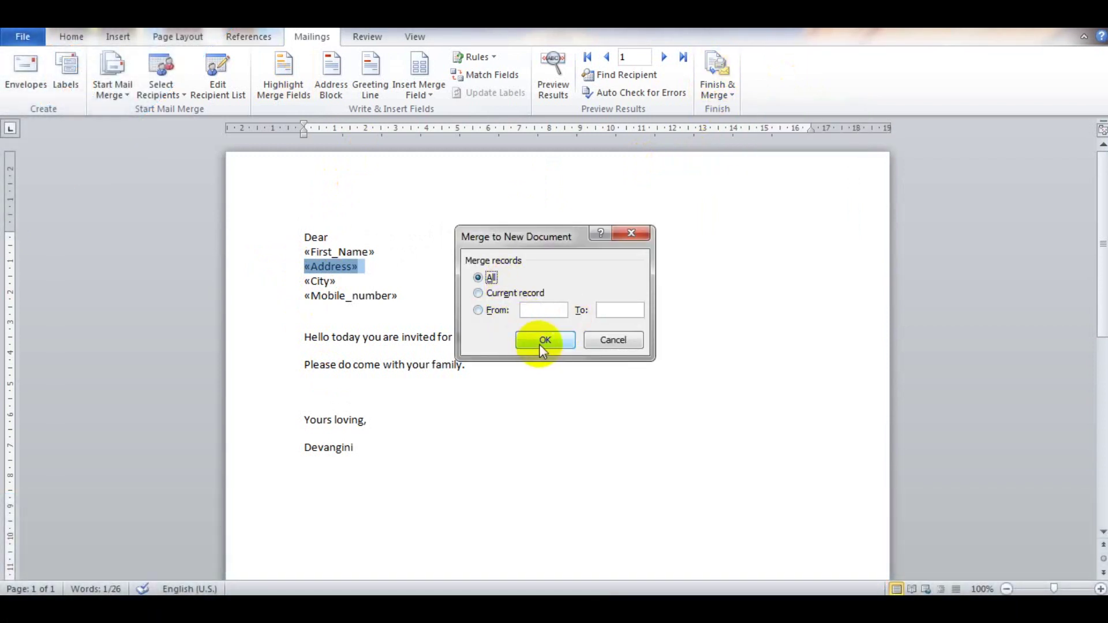
left_click(546, 341)
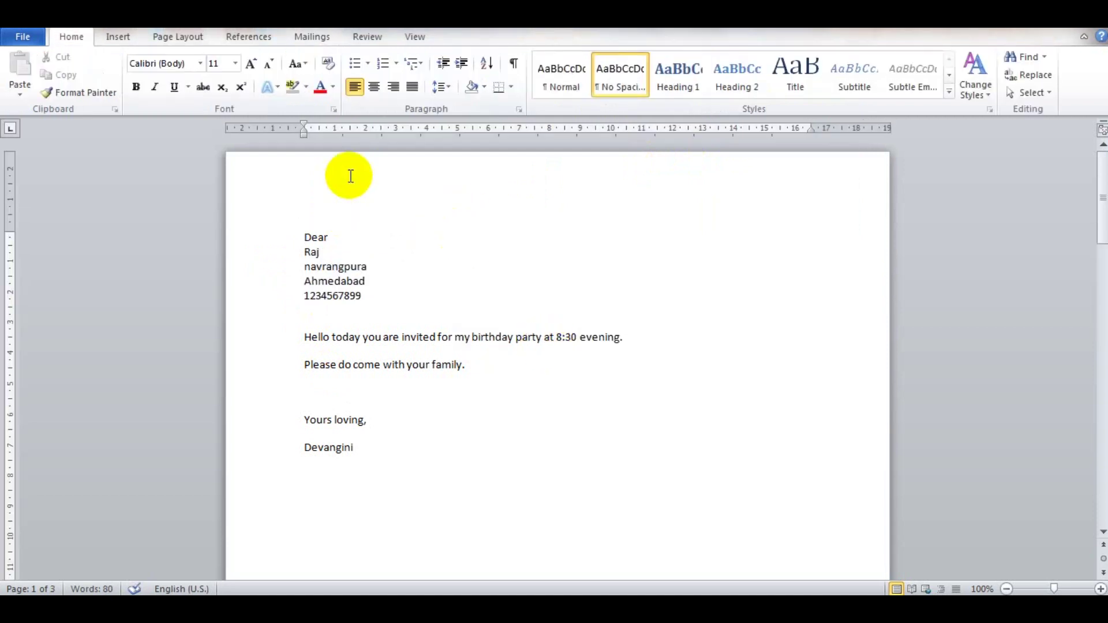
Save the merged letters to the Desktop as the Word document Dear.docx.
left_click(24, 38)
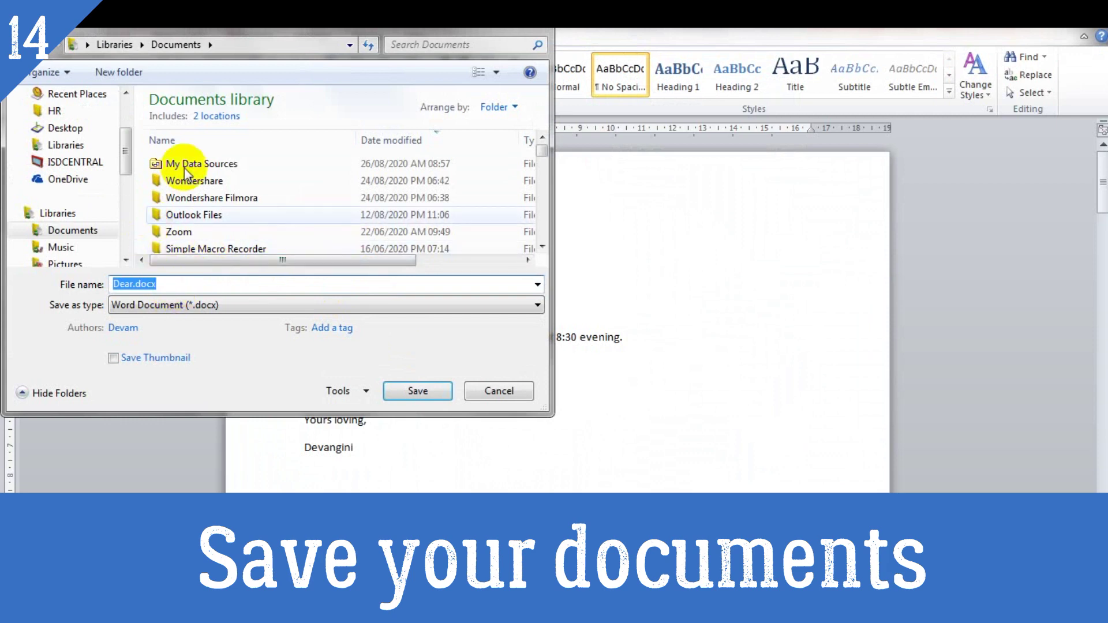
left_click(85, 130)
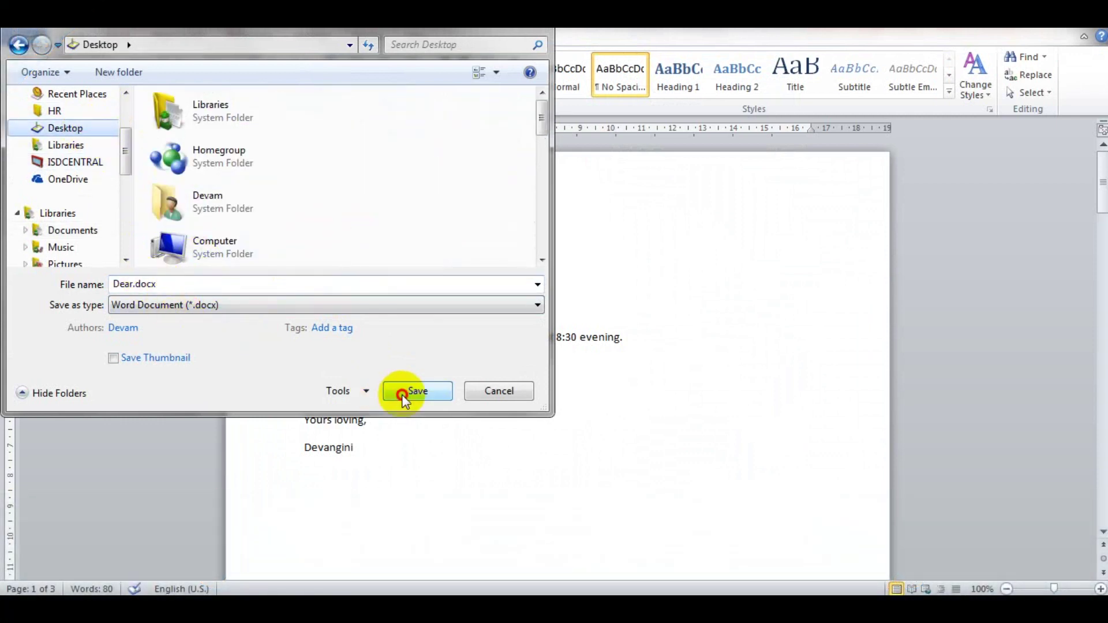
left_click(416, 391)
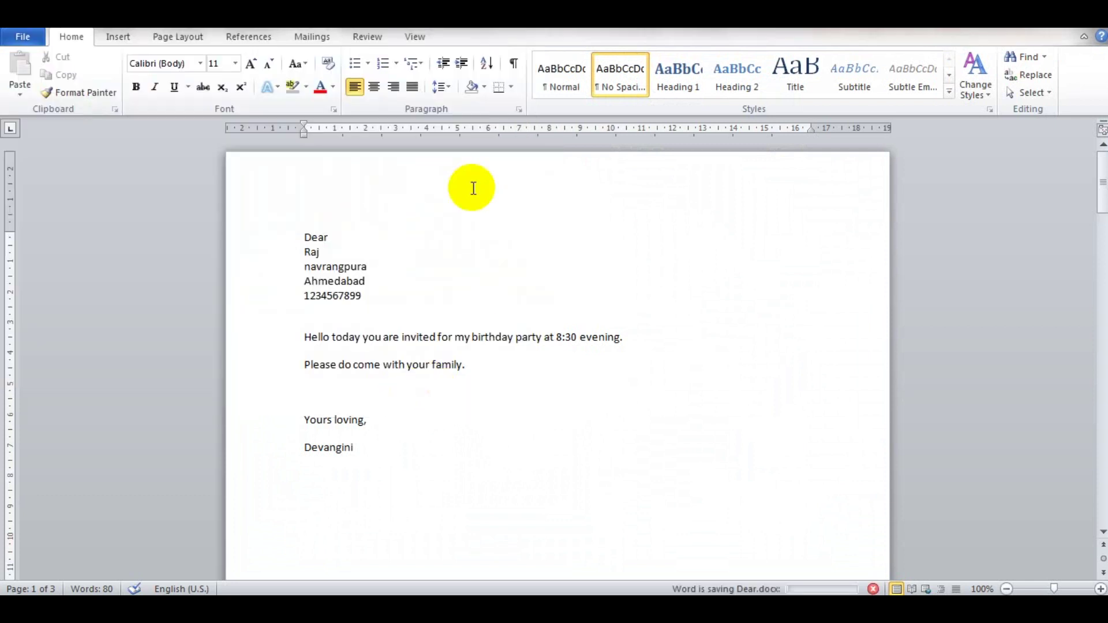
Review the merged letters across all pages, checking the name, address, city and mobile number in each recipient's letter.
left_click(317, 35)
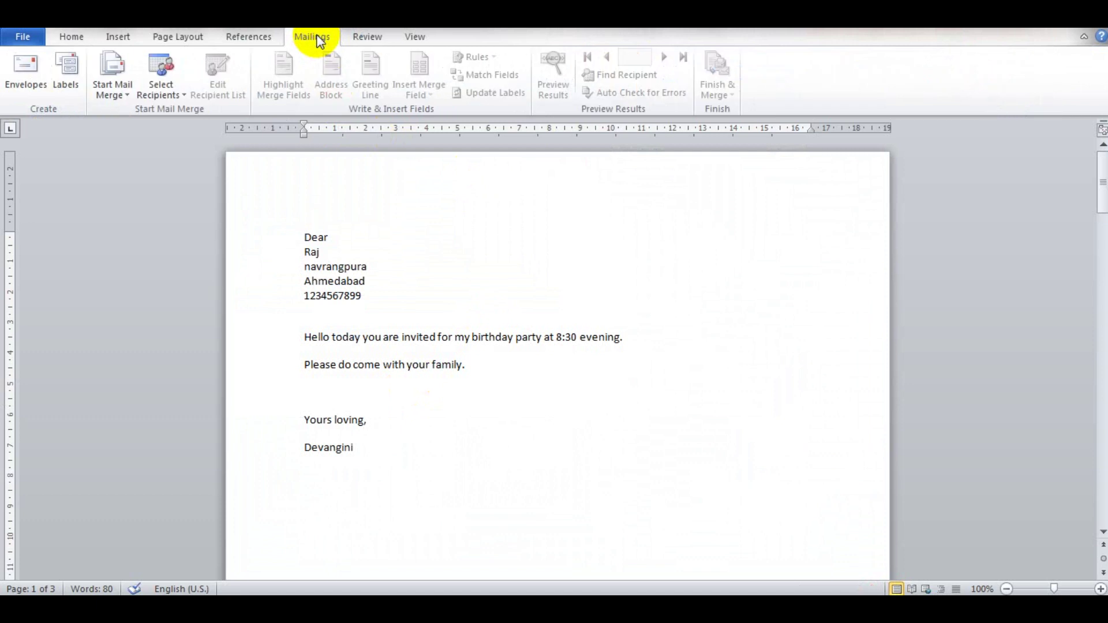
left_click(351, 267)
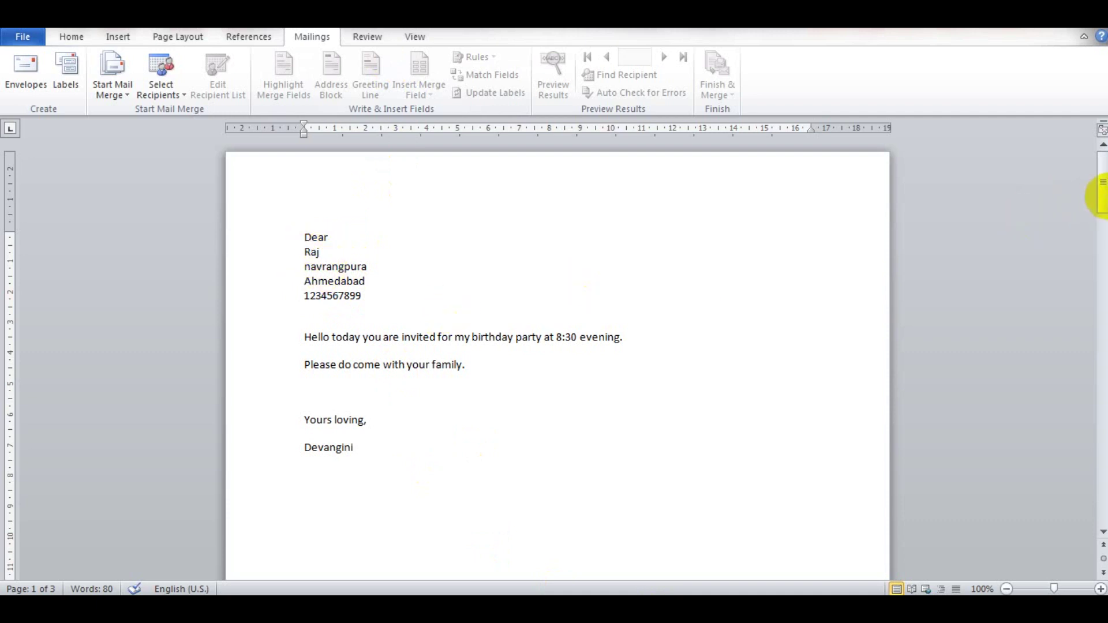
left_click_drag(1100, 190, 1089, 332)
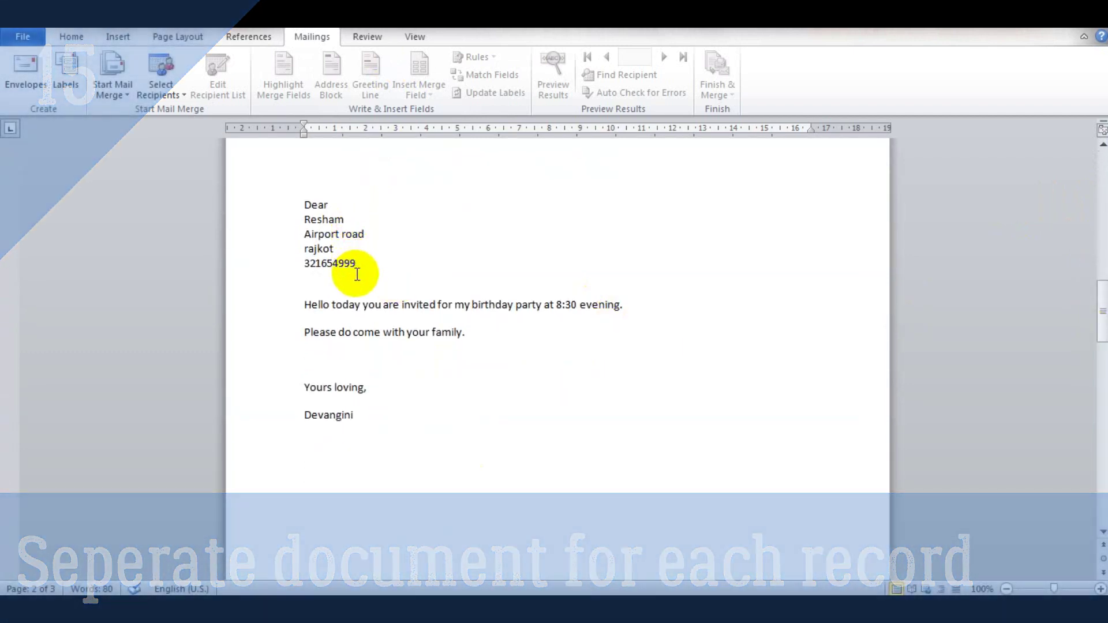
left_click_drag(1101, 334, 1098, 447)
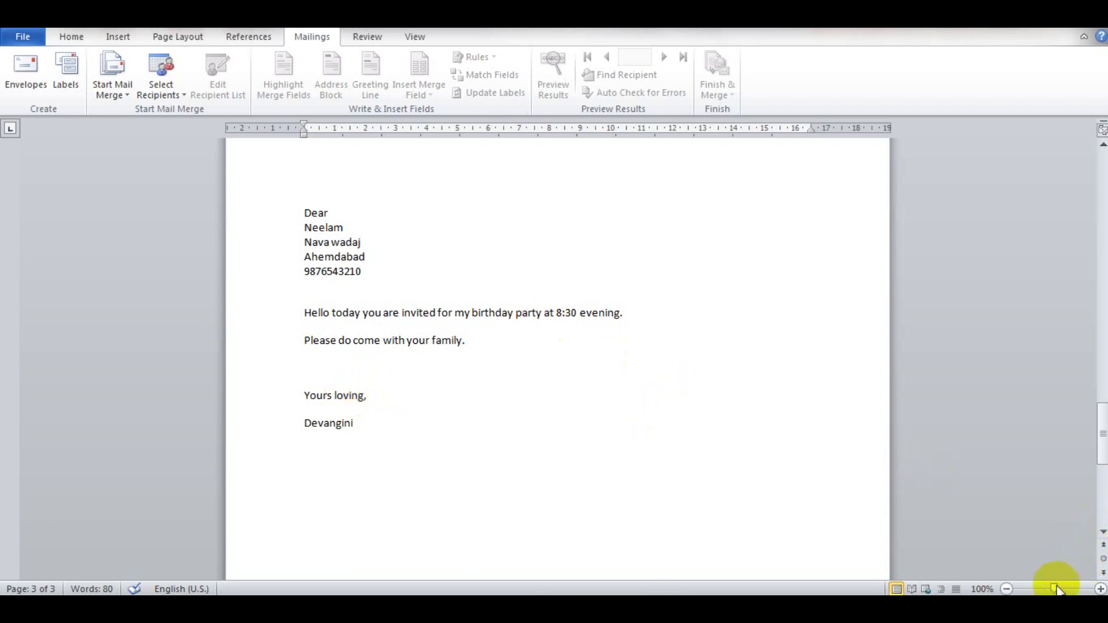
mouse_move(1053, 588)
left_mouse_down()
mouse_move(1027, 589)
mouse_move(1037, 588)
left_mouse_up()
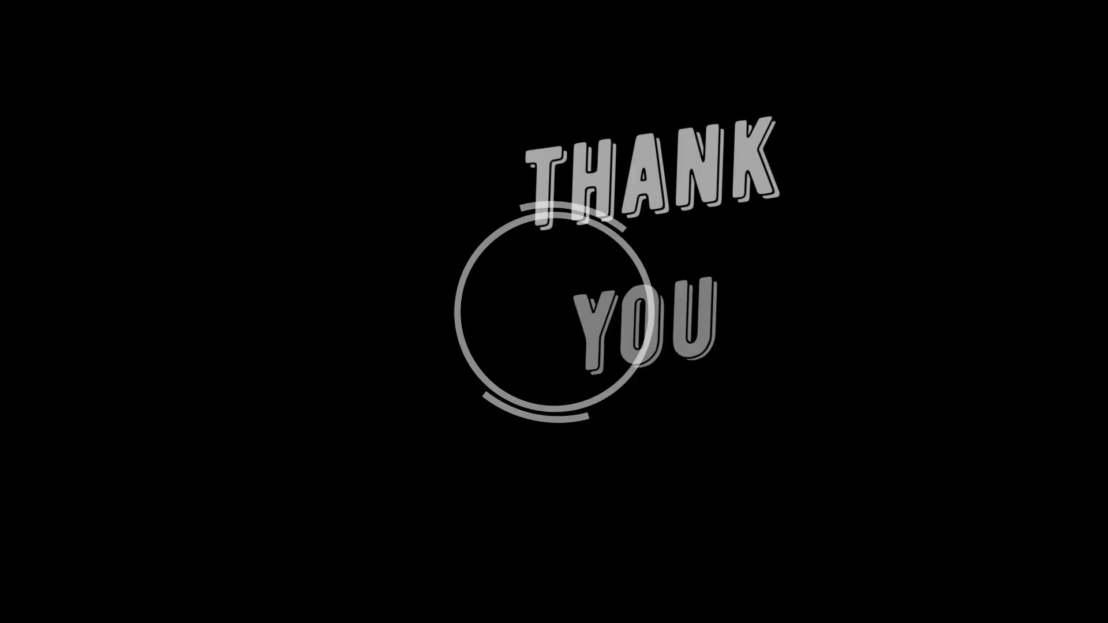